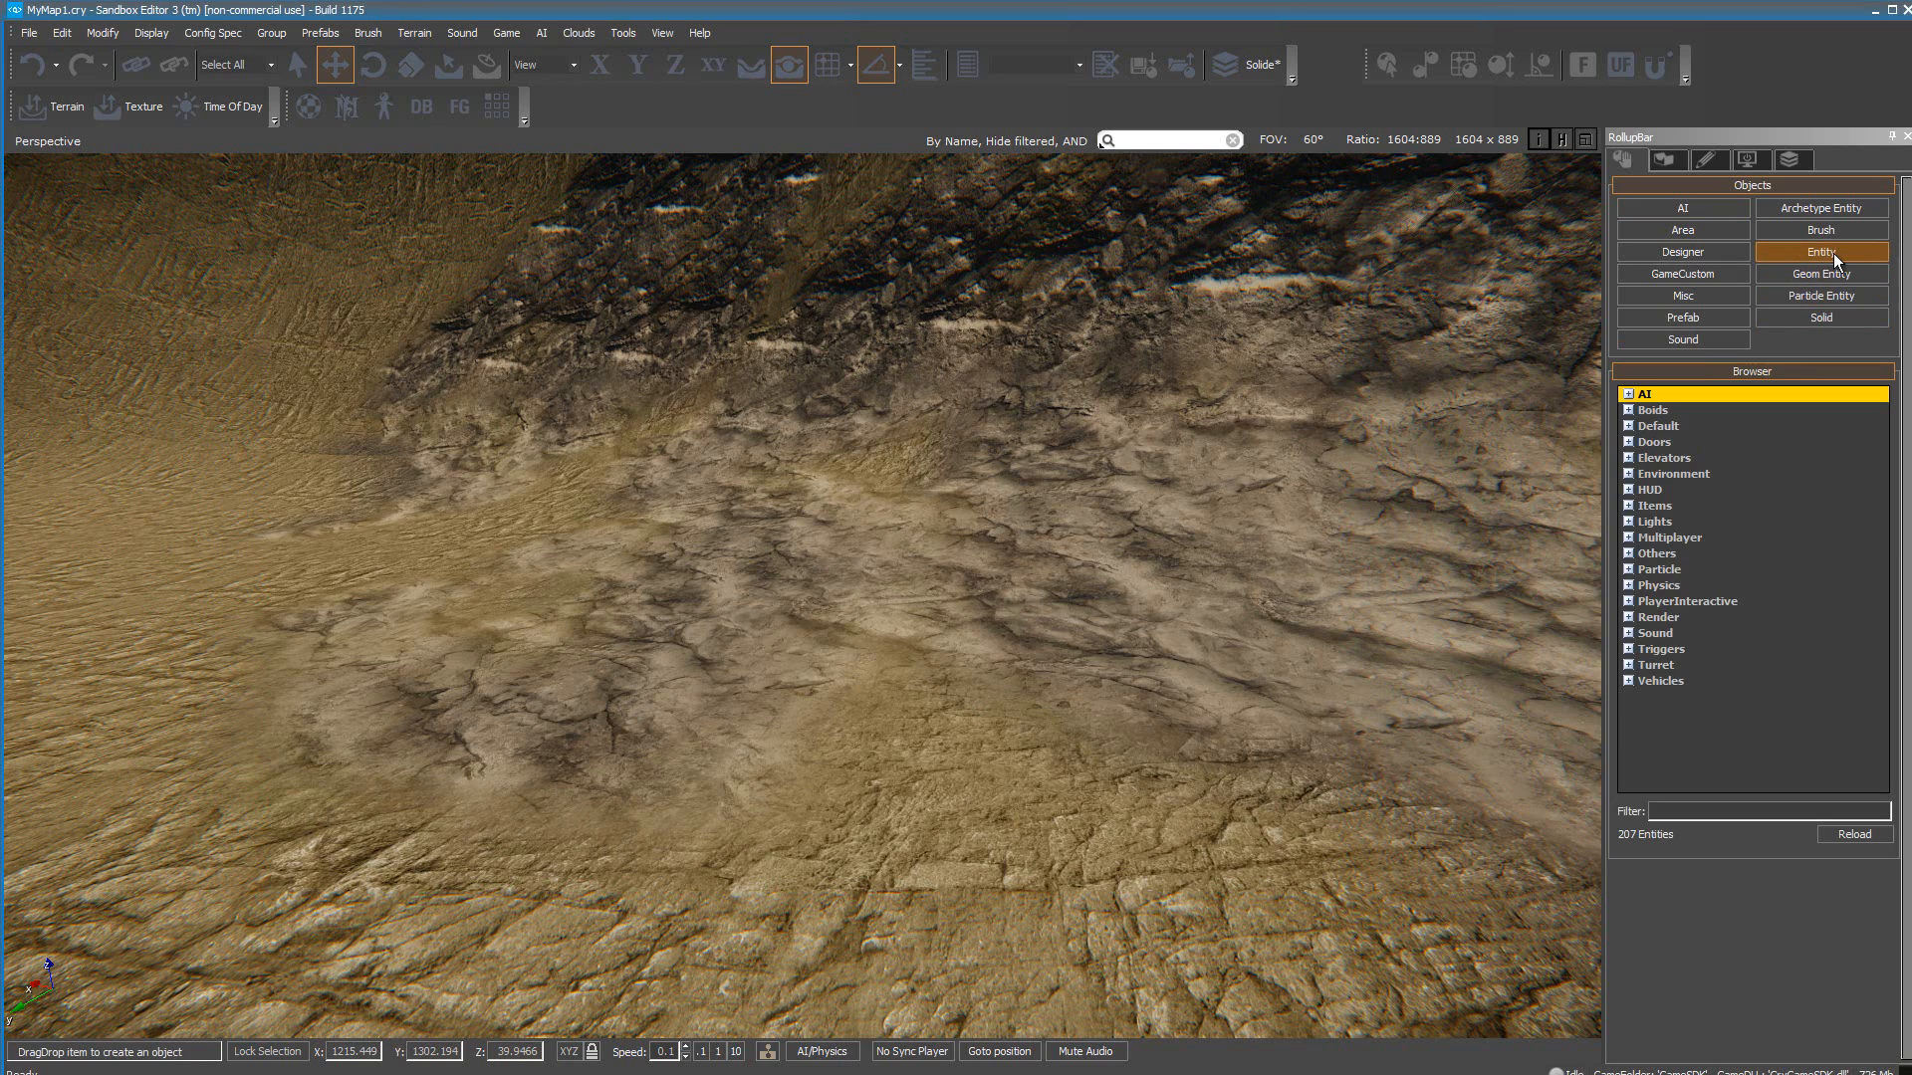
Step: Place a BasicEntity from the Physics entities on the rocky slope as a sphere
left_click(1630, 587)
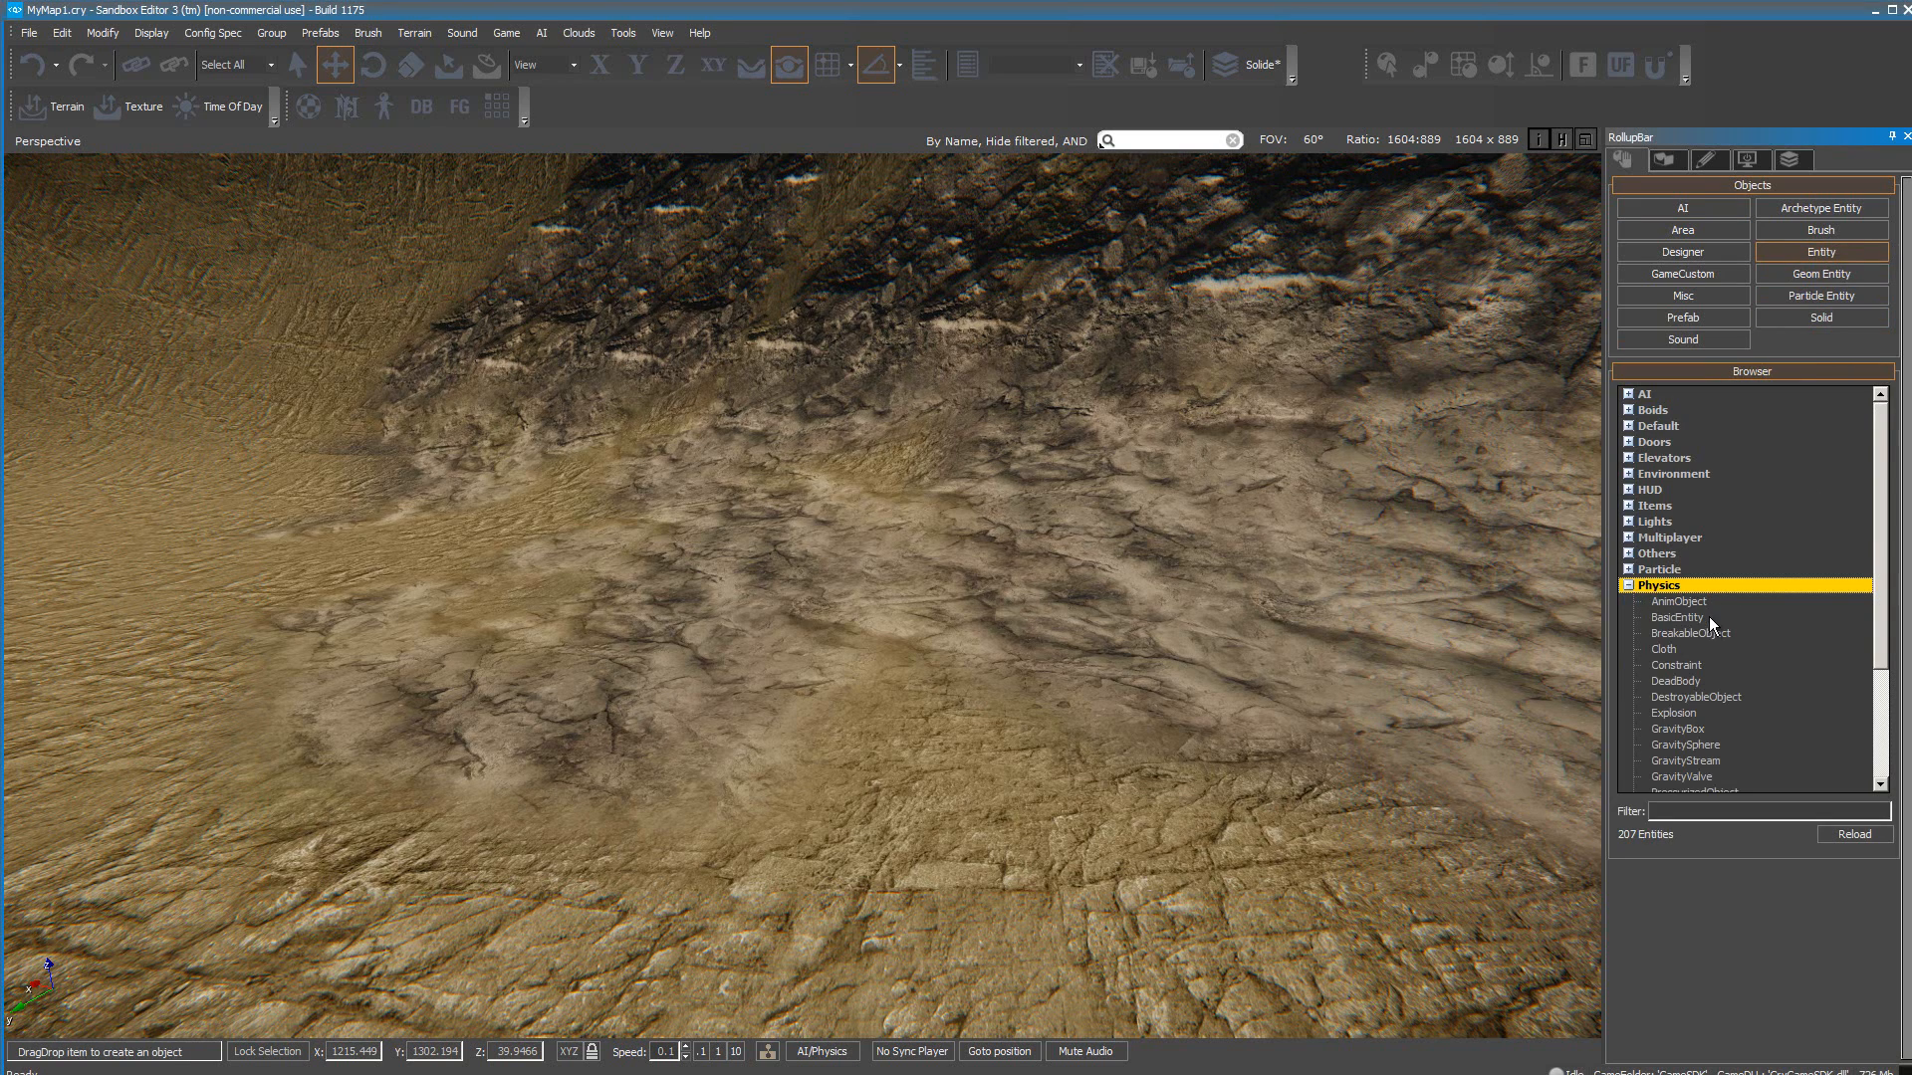
left_click(1681, 618)
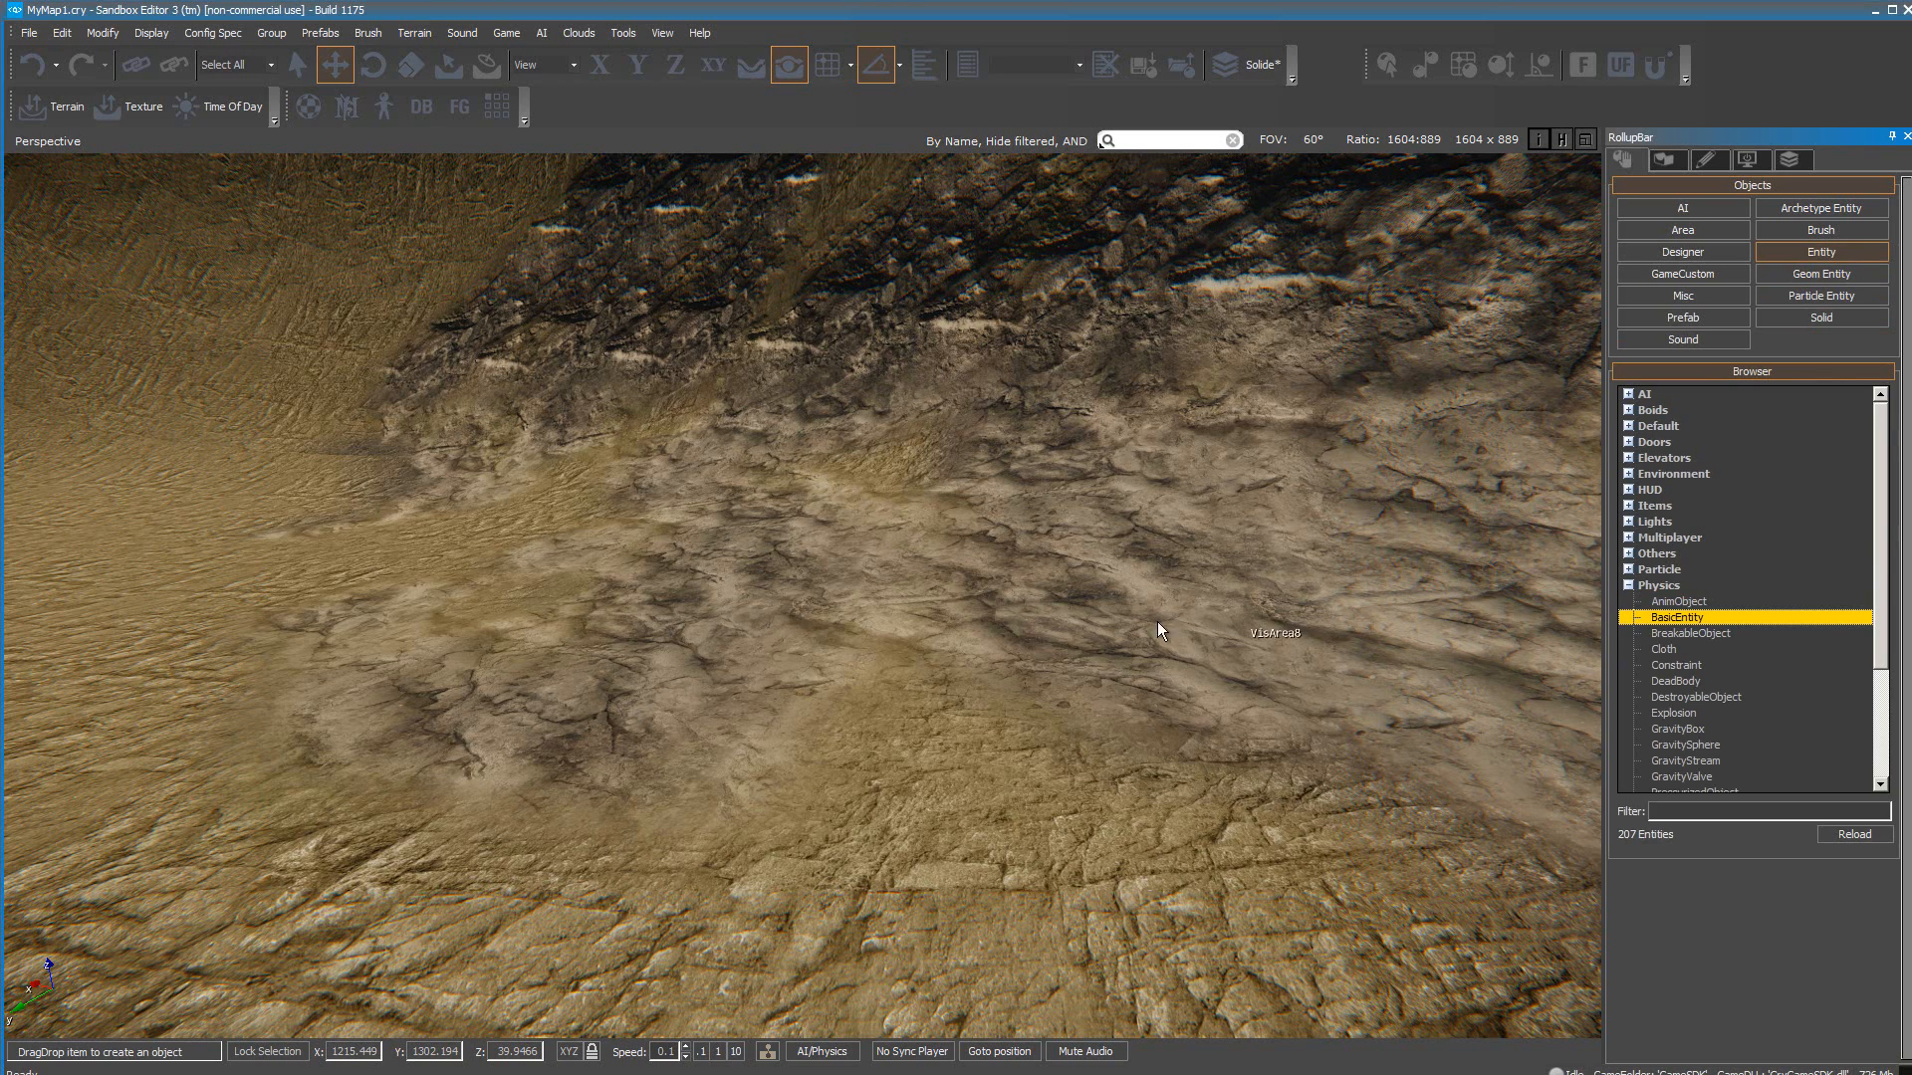
left_click_drag(1036, 647, 1028, 649)
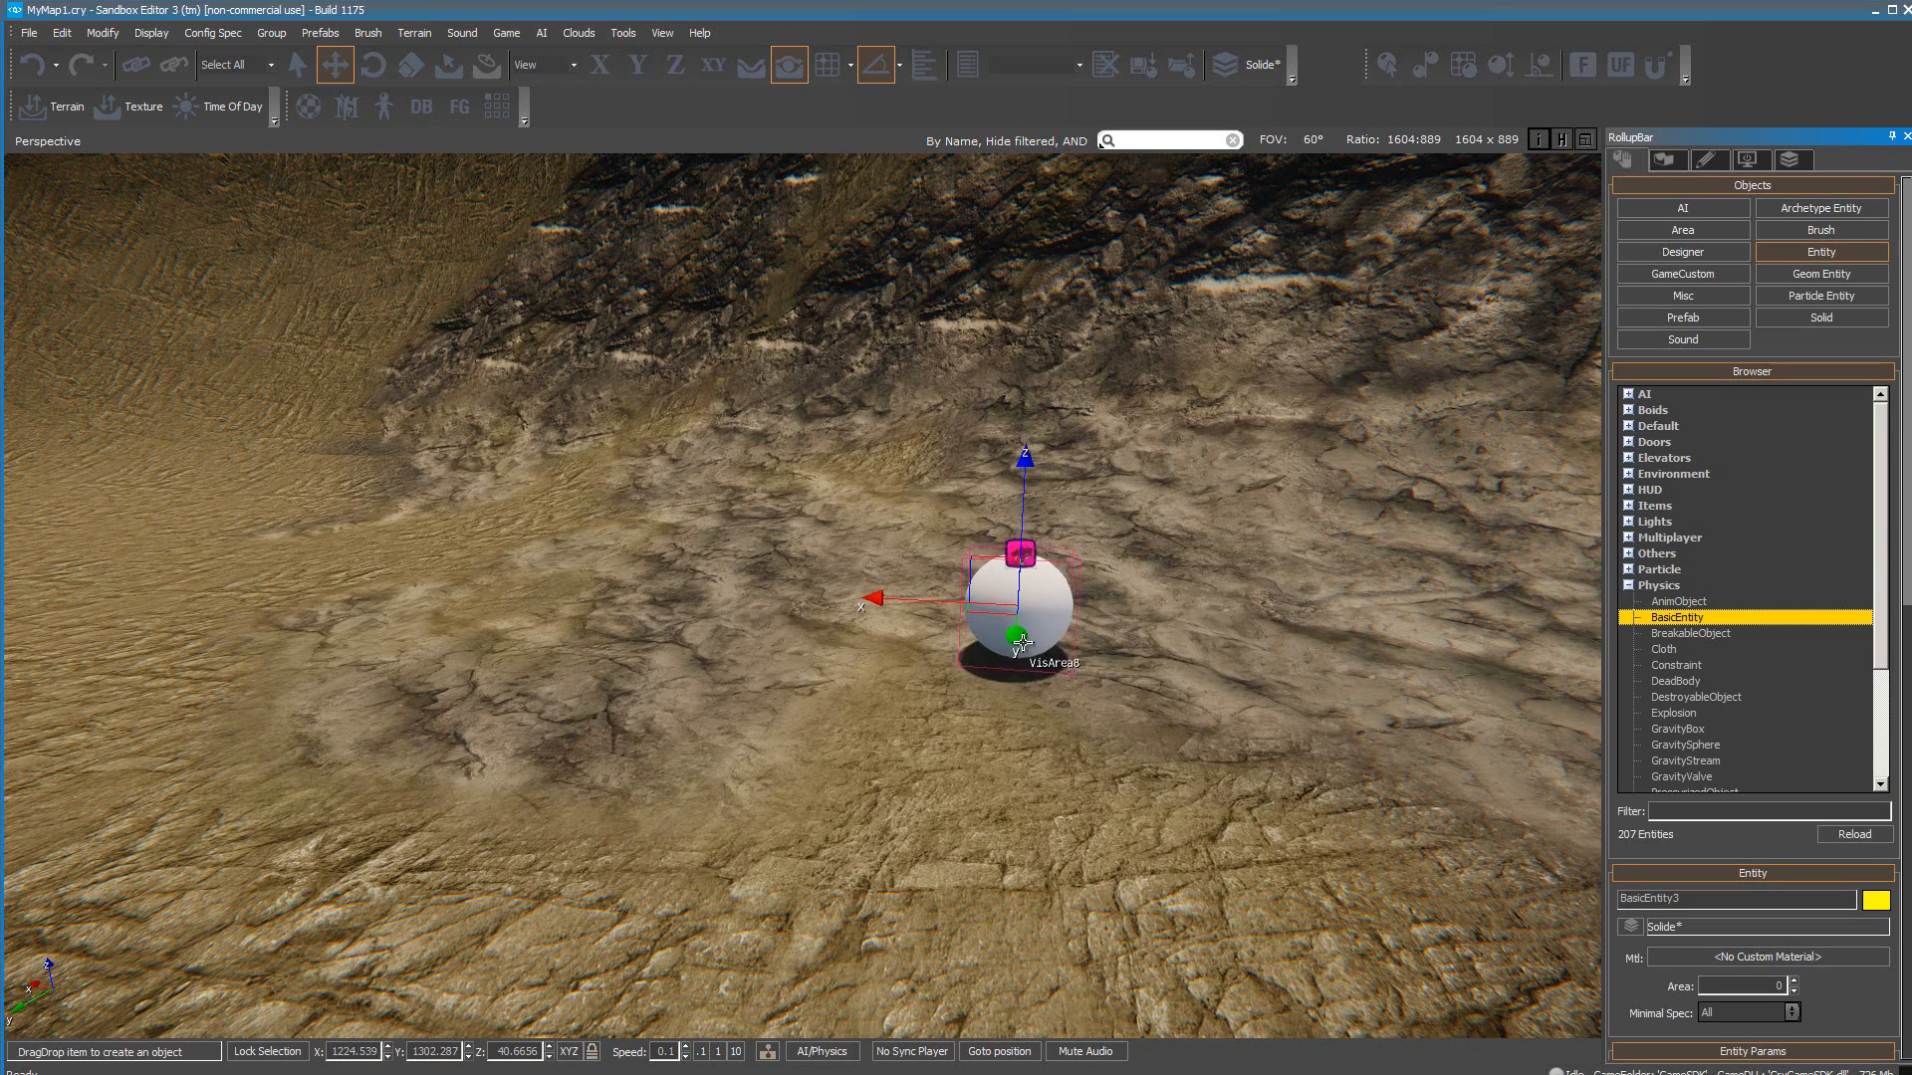
left_click(1043, 643)
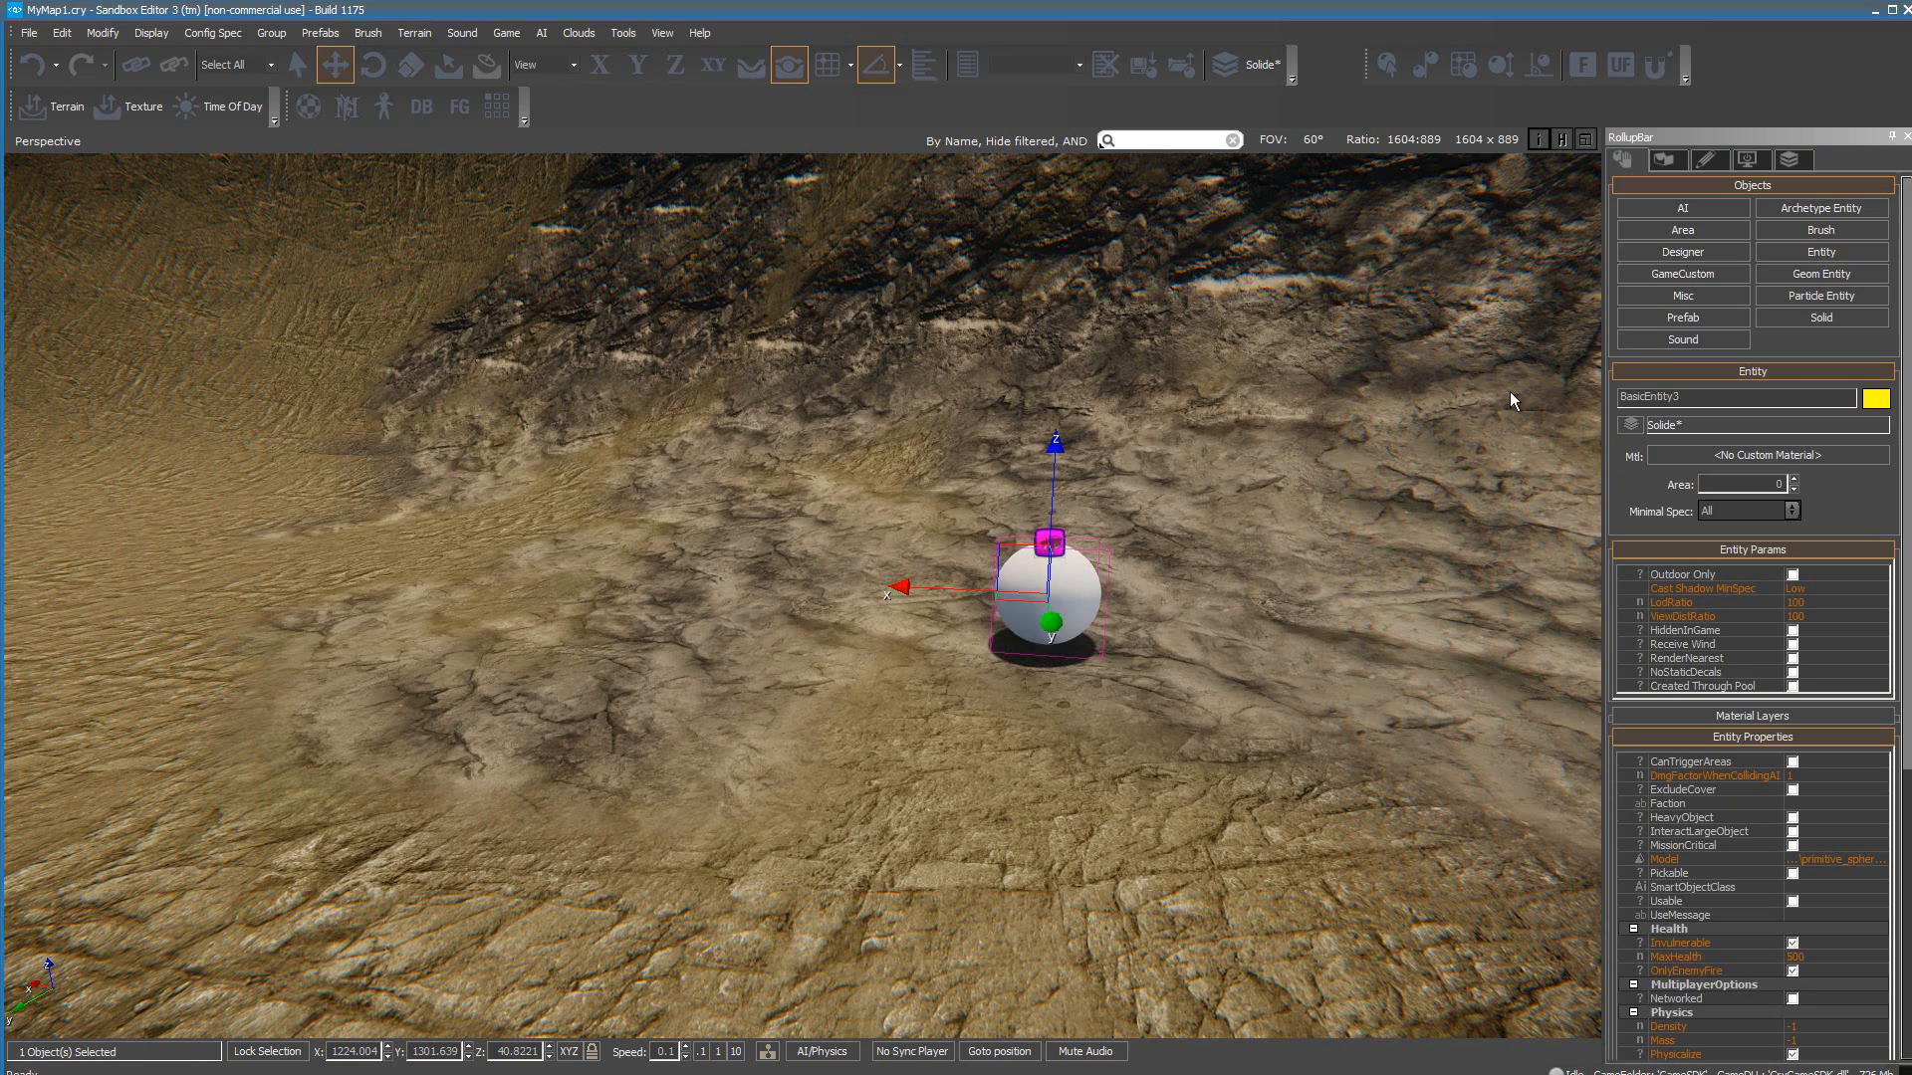
Step: Assign the material materials/generic/metal/generic_metal to the sphere and close the material editor
left_click(1730, 454)
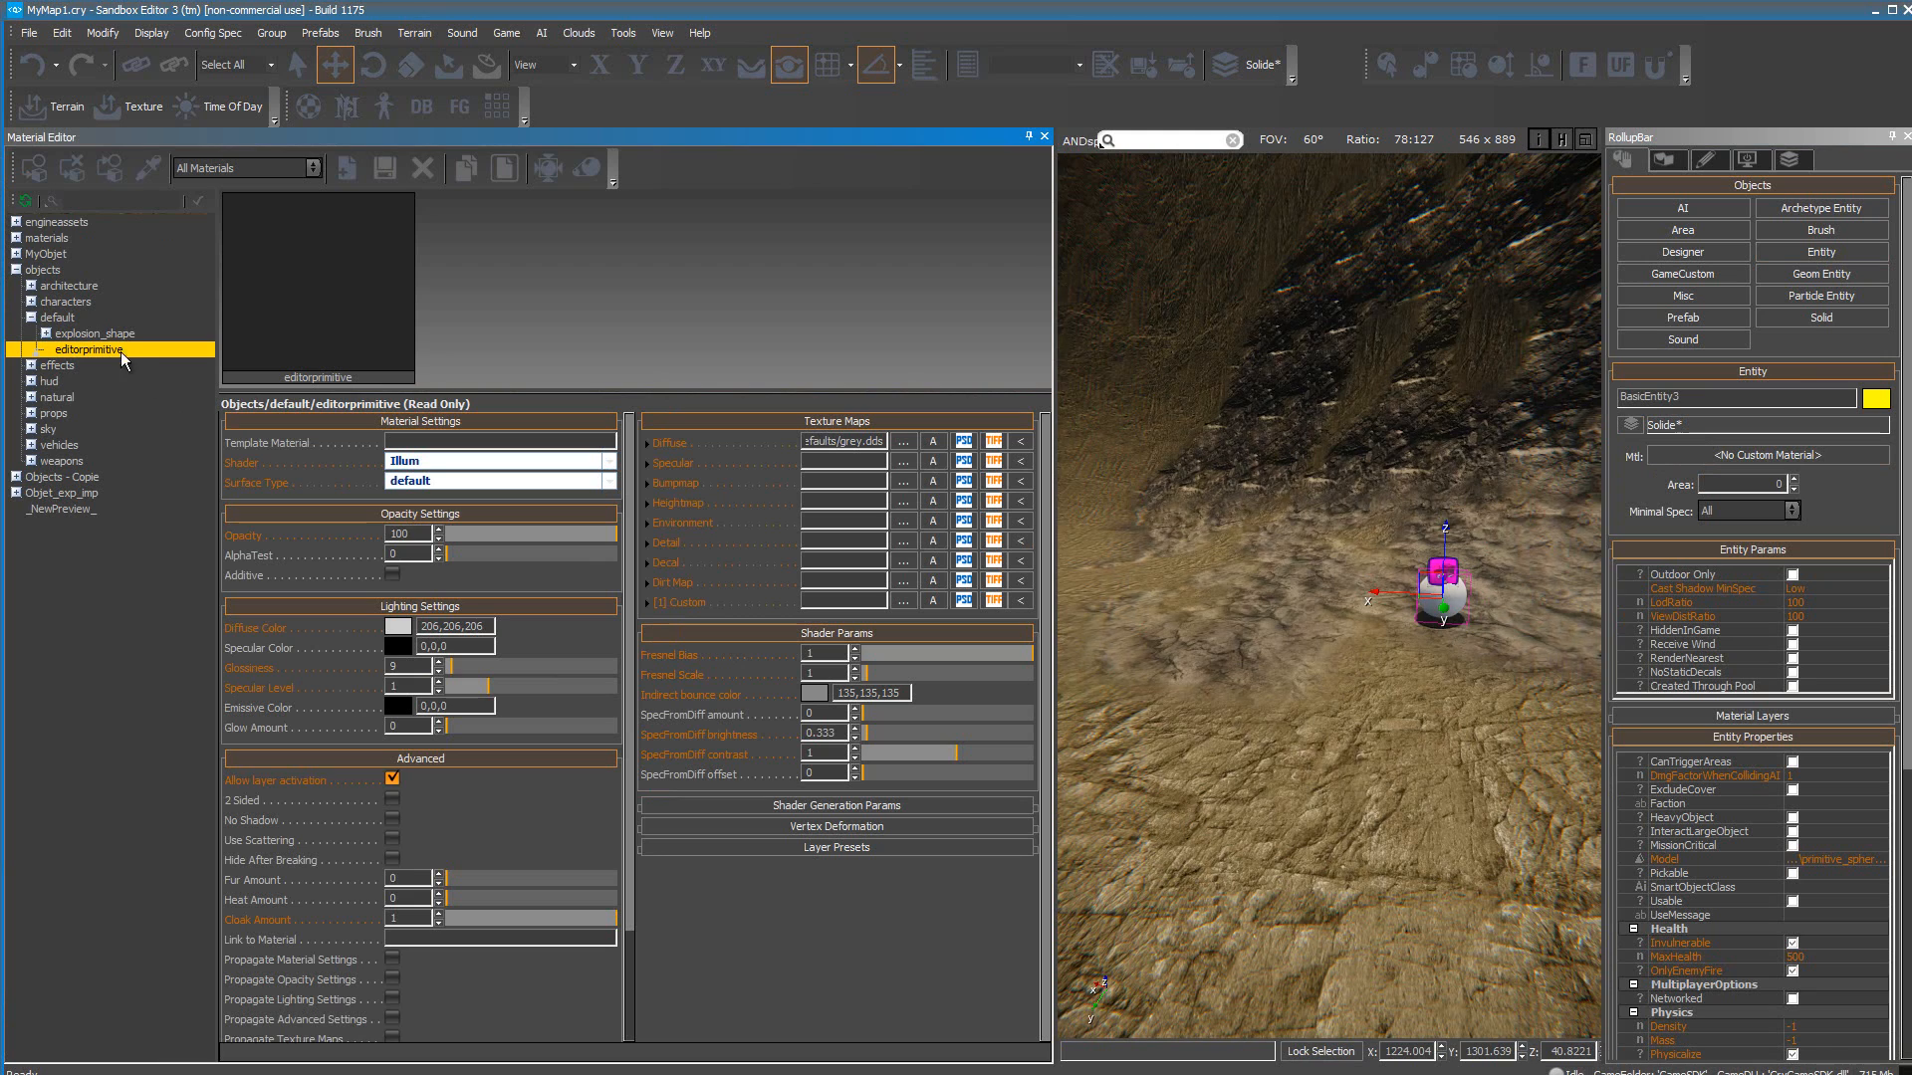
left_click(16, 240)
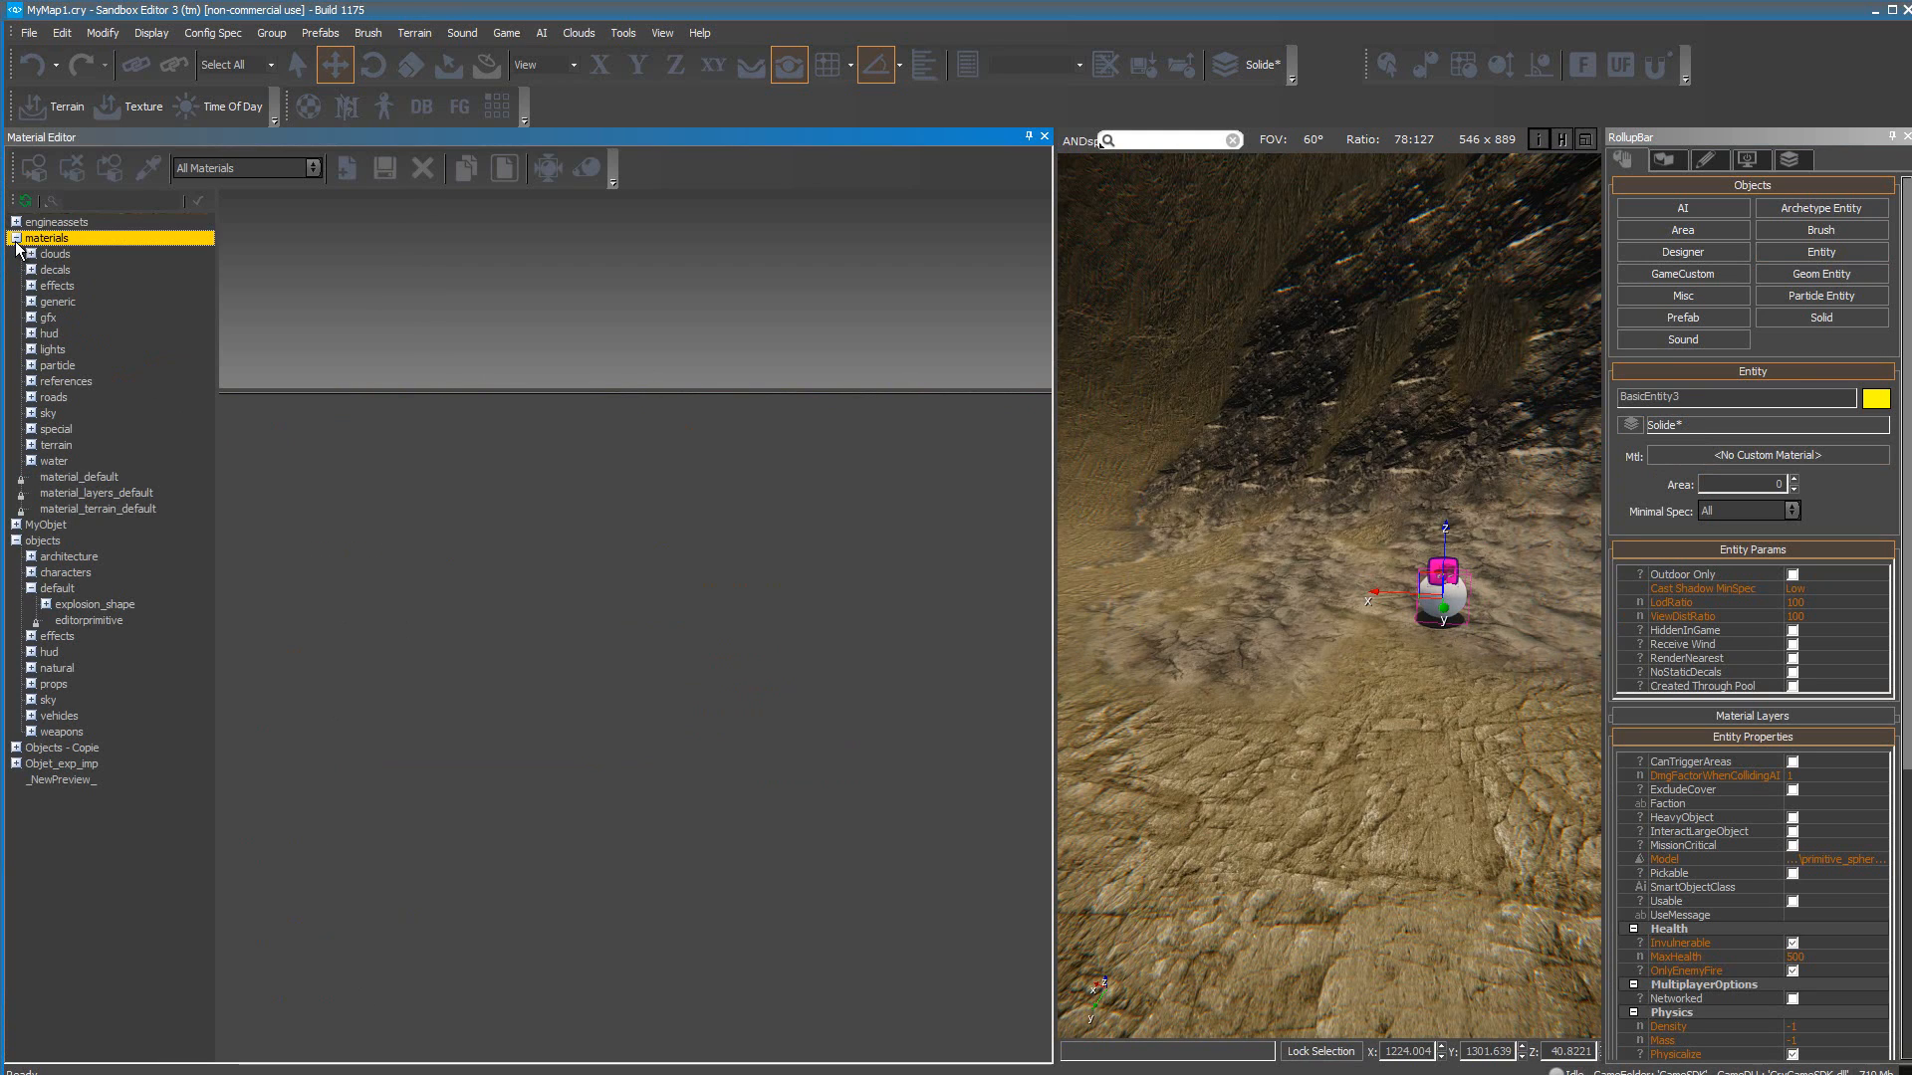
left_click(31, 303)
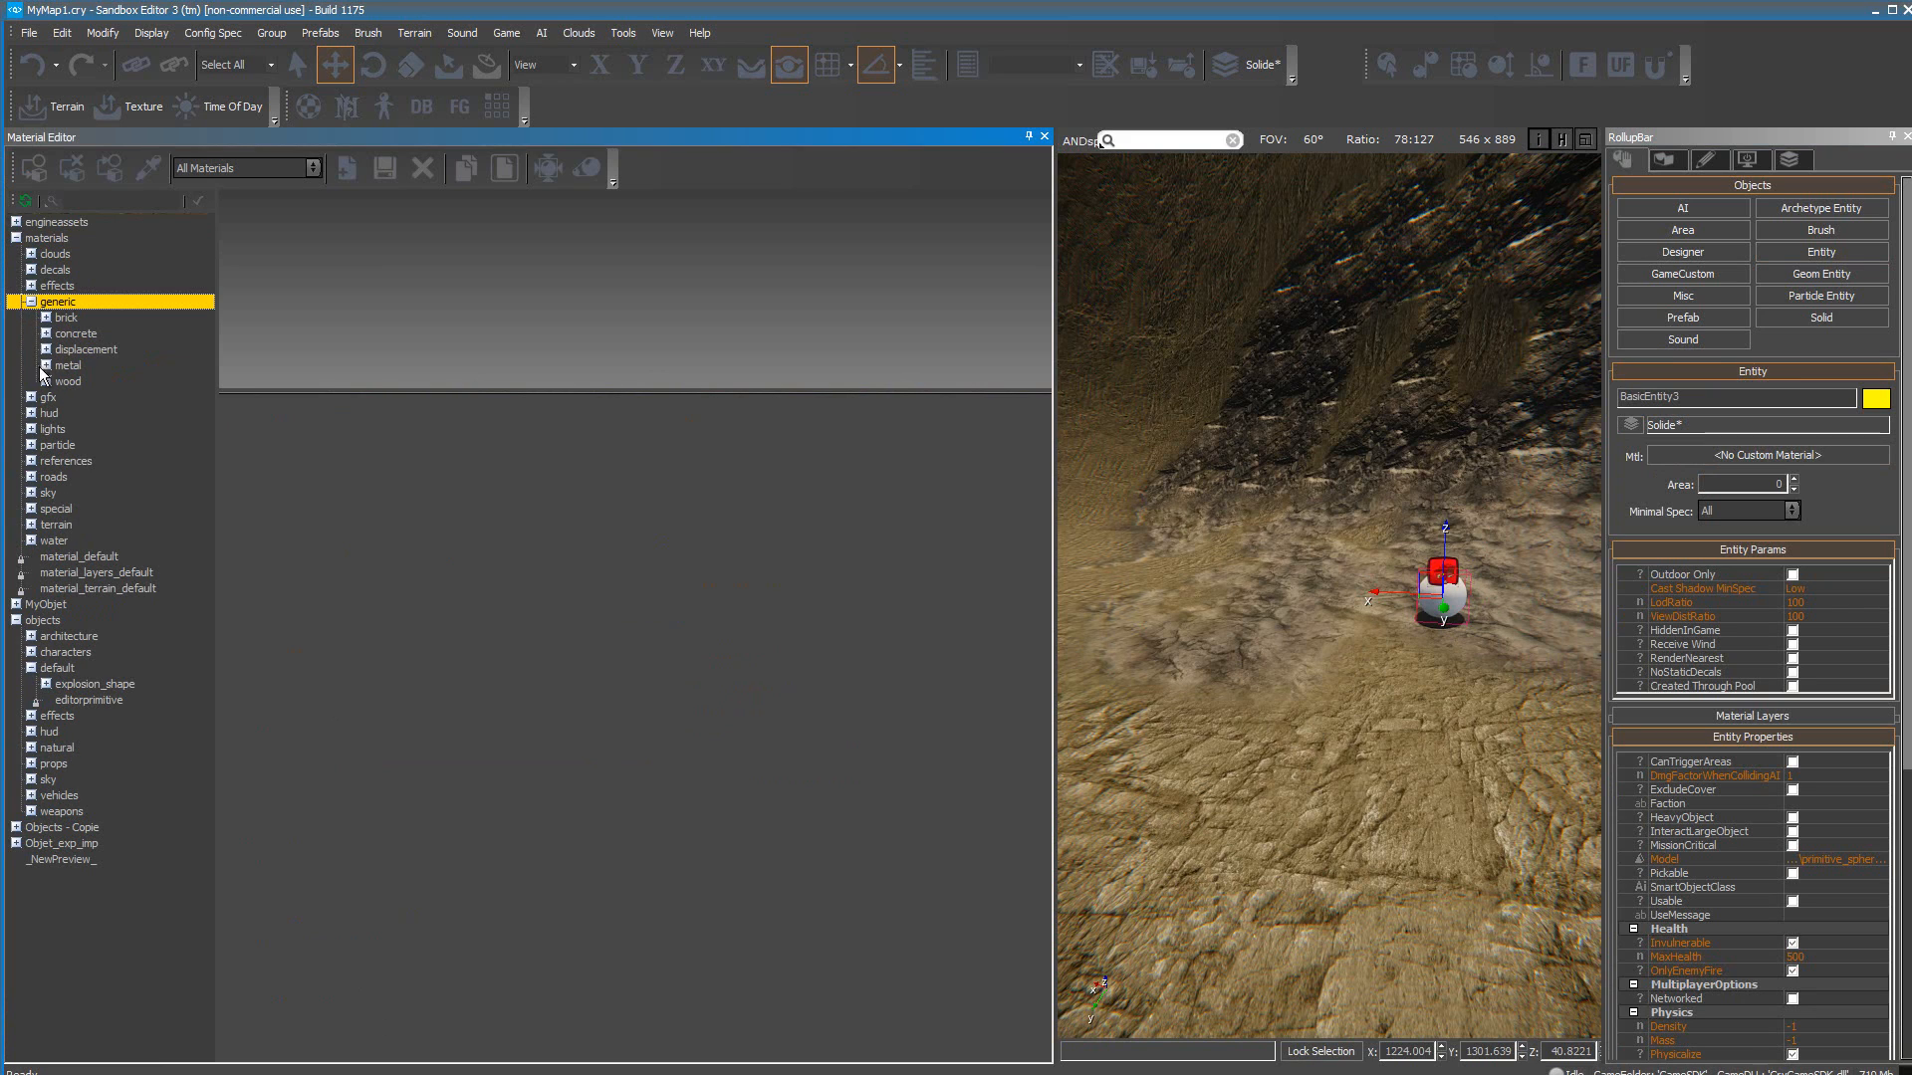
left_click(46, 366)
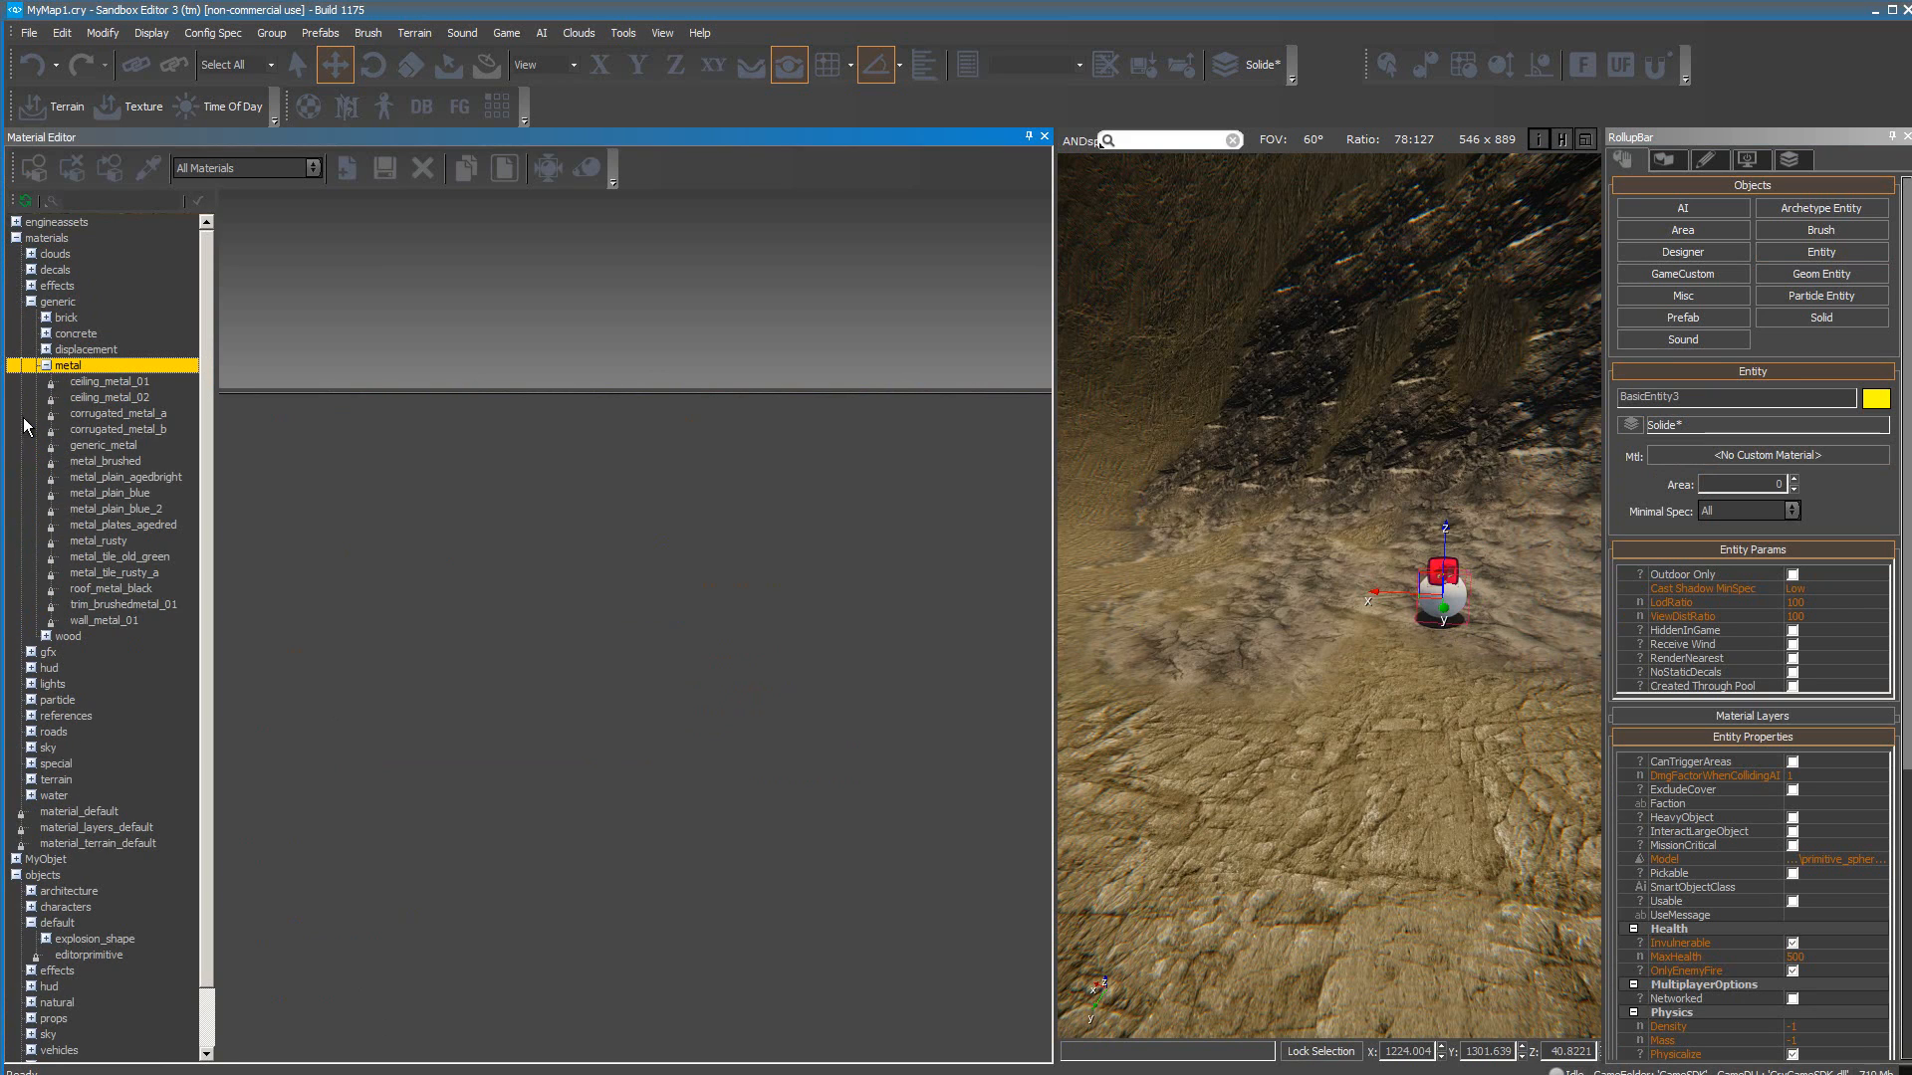
left_click(96, 444)
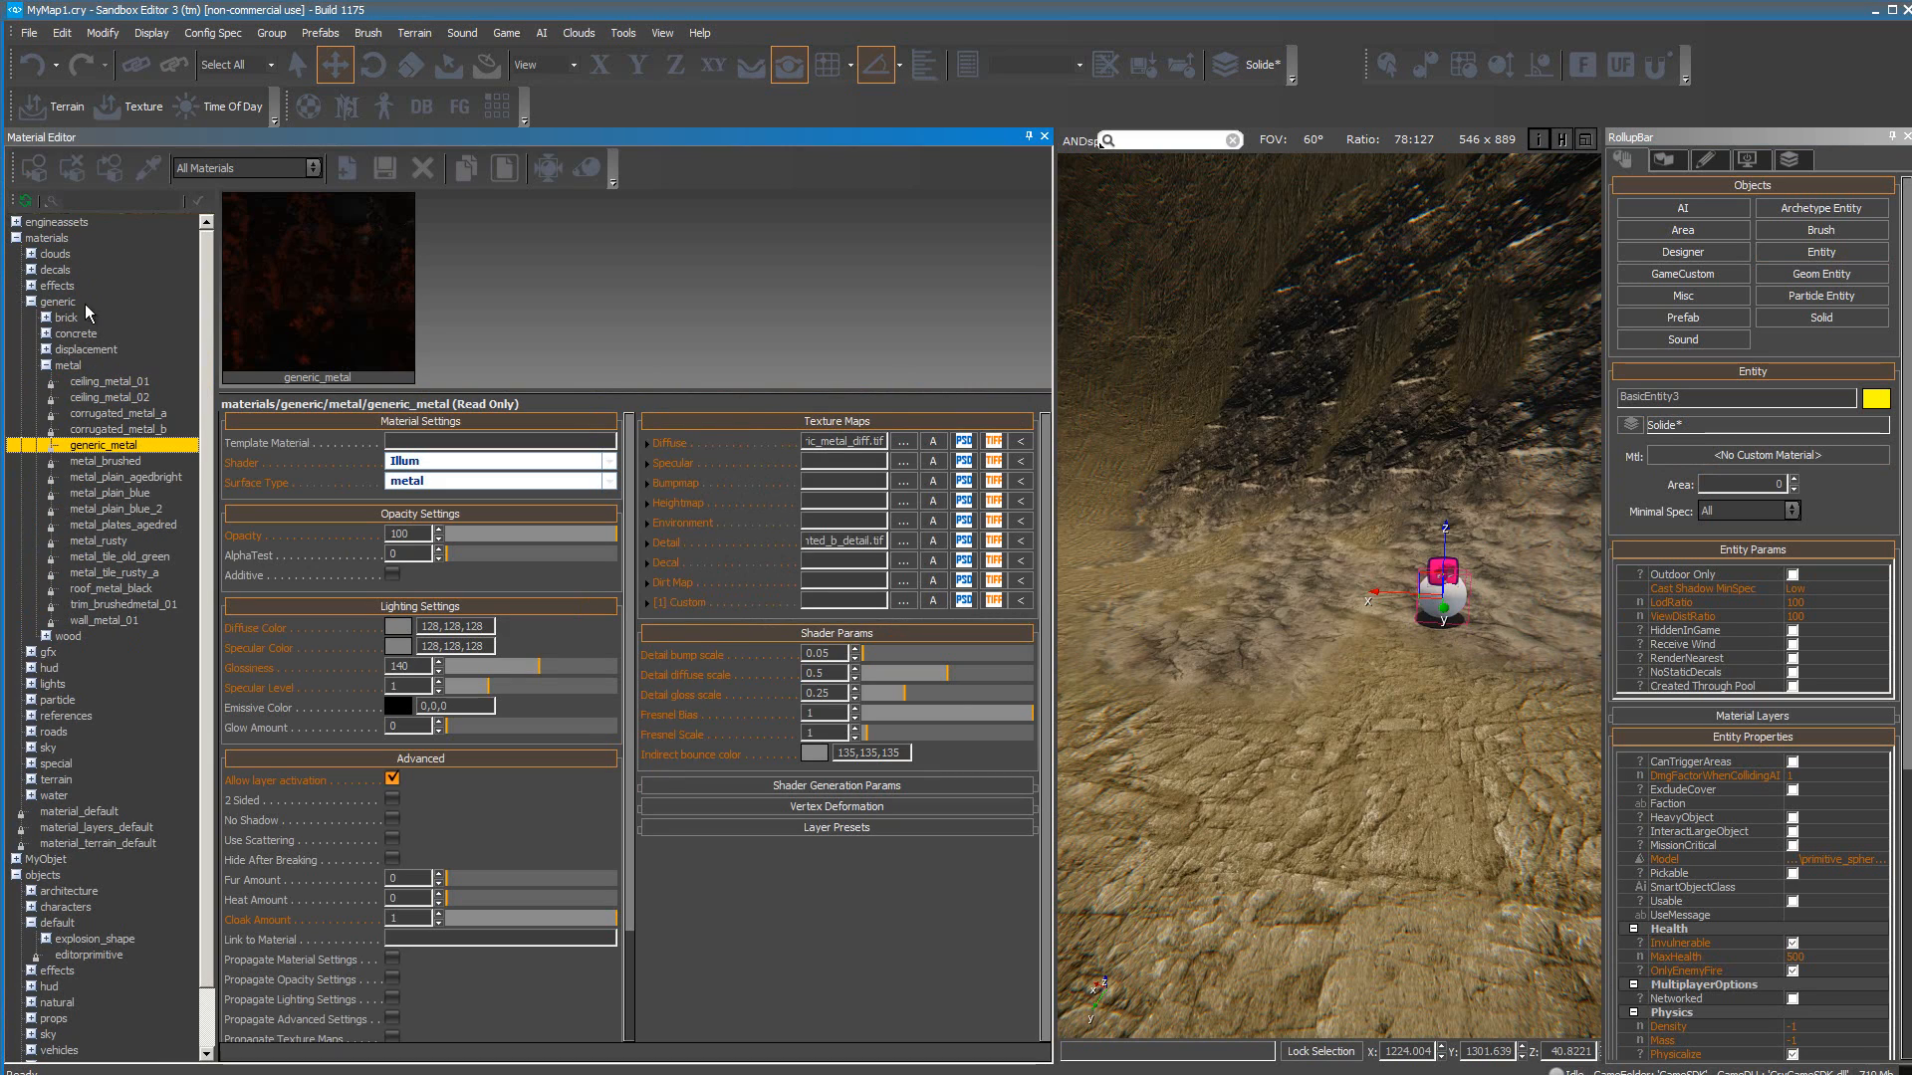
left_click(34, 169)
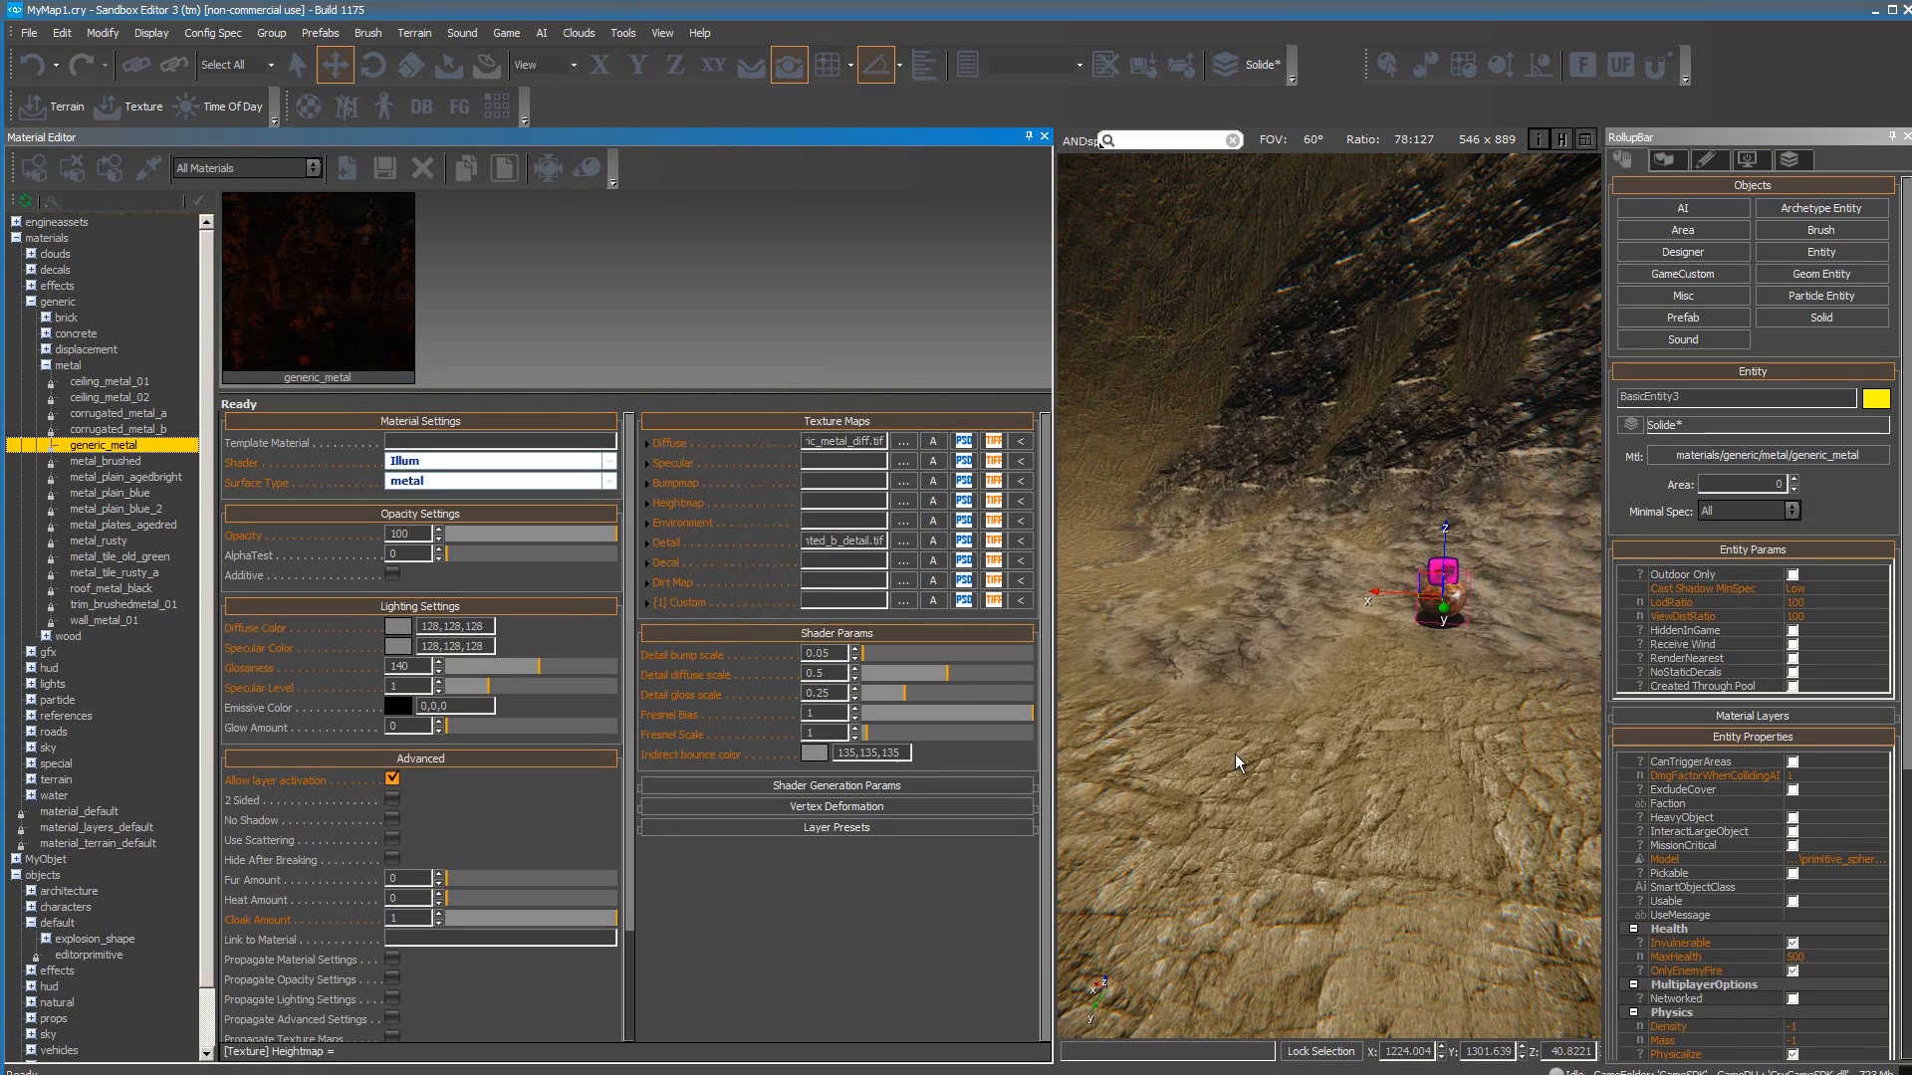
scroll(1235, 755, "up", 5)
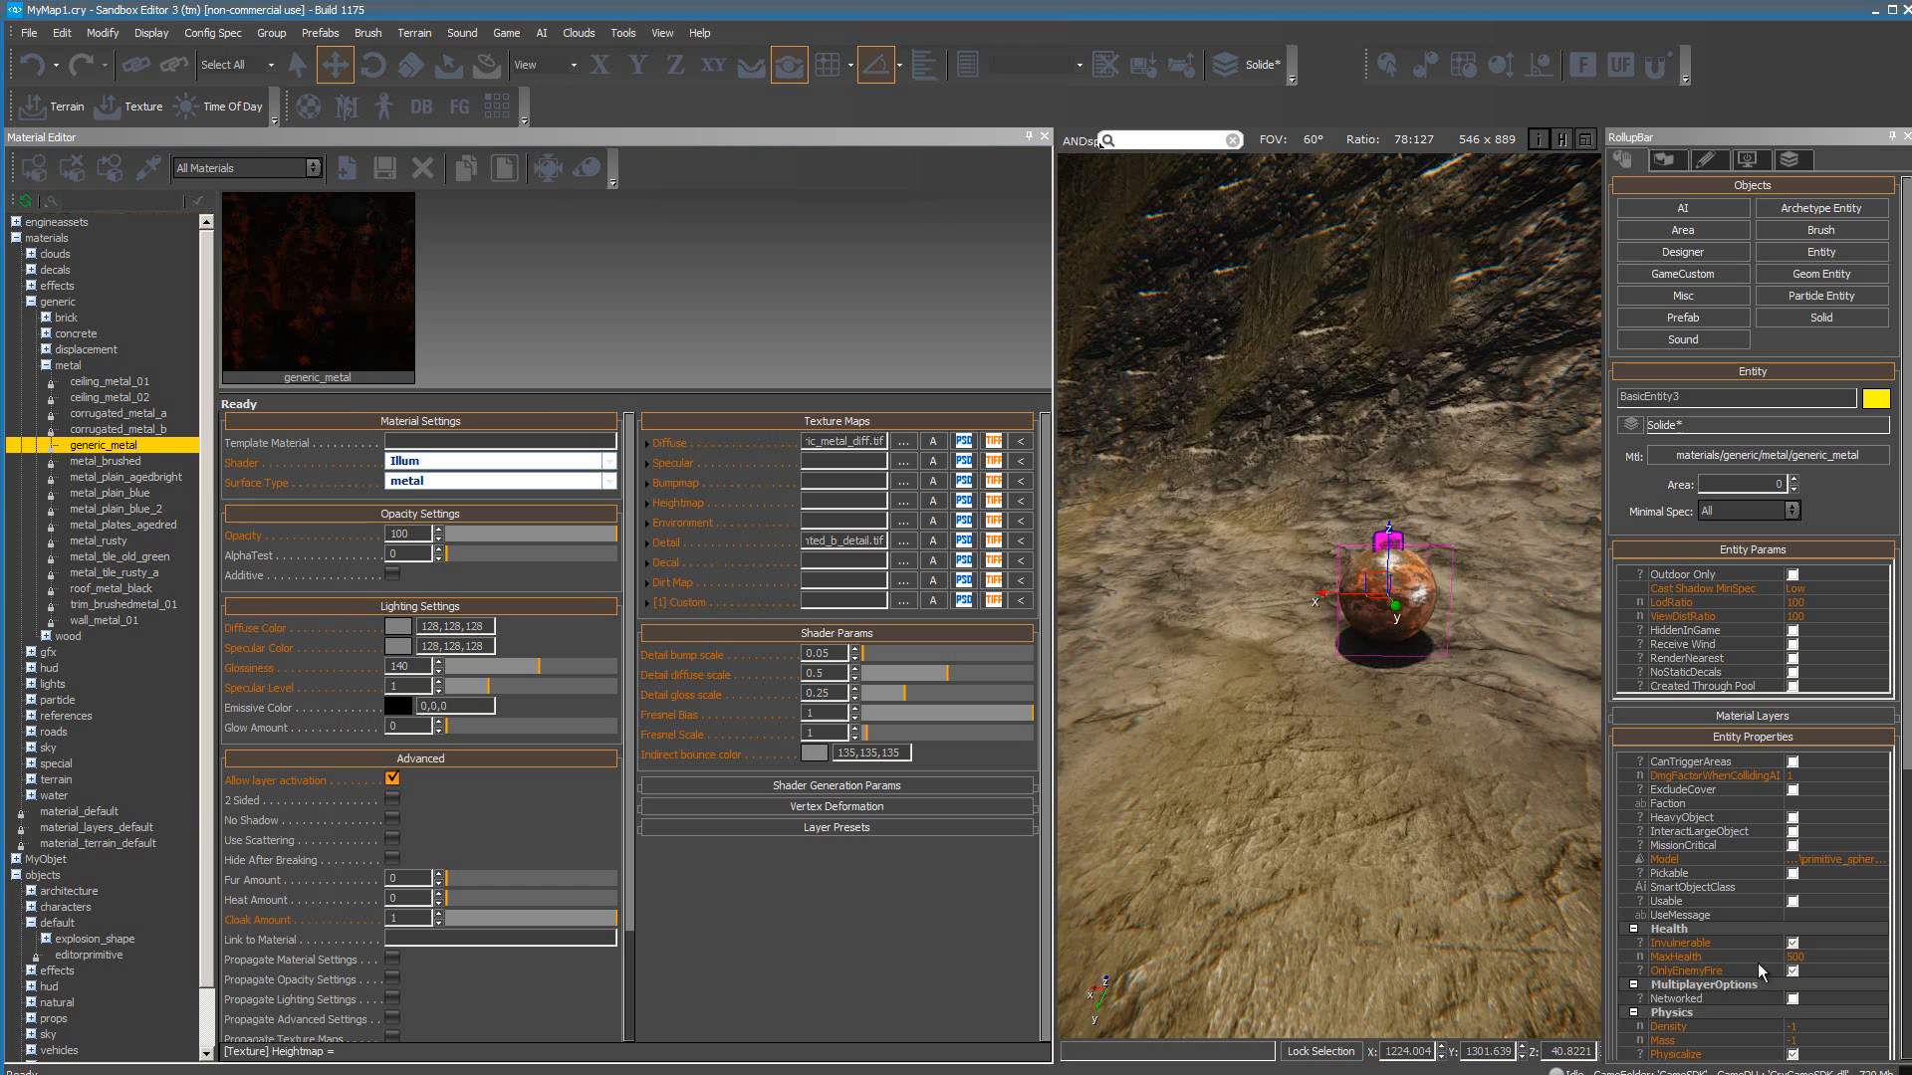
key("m")
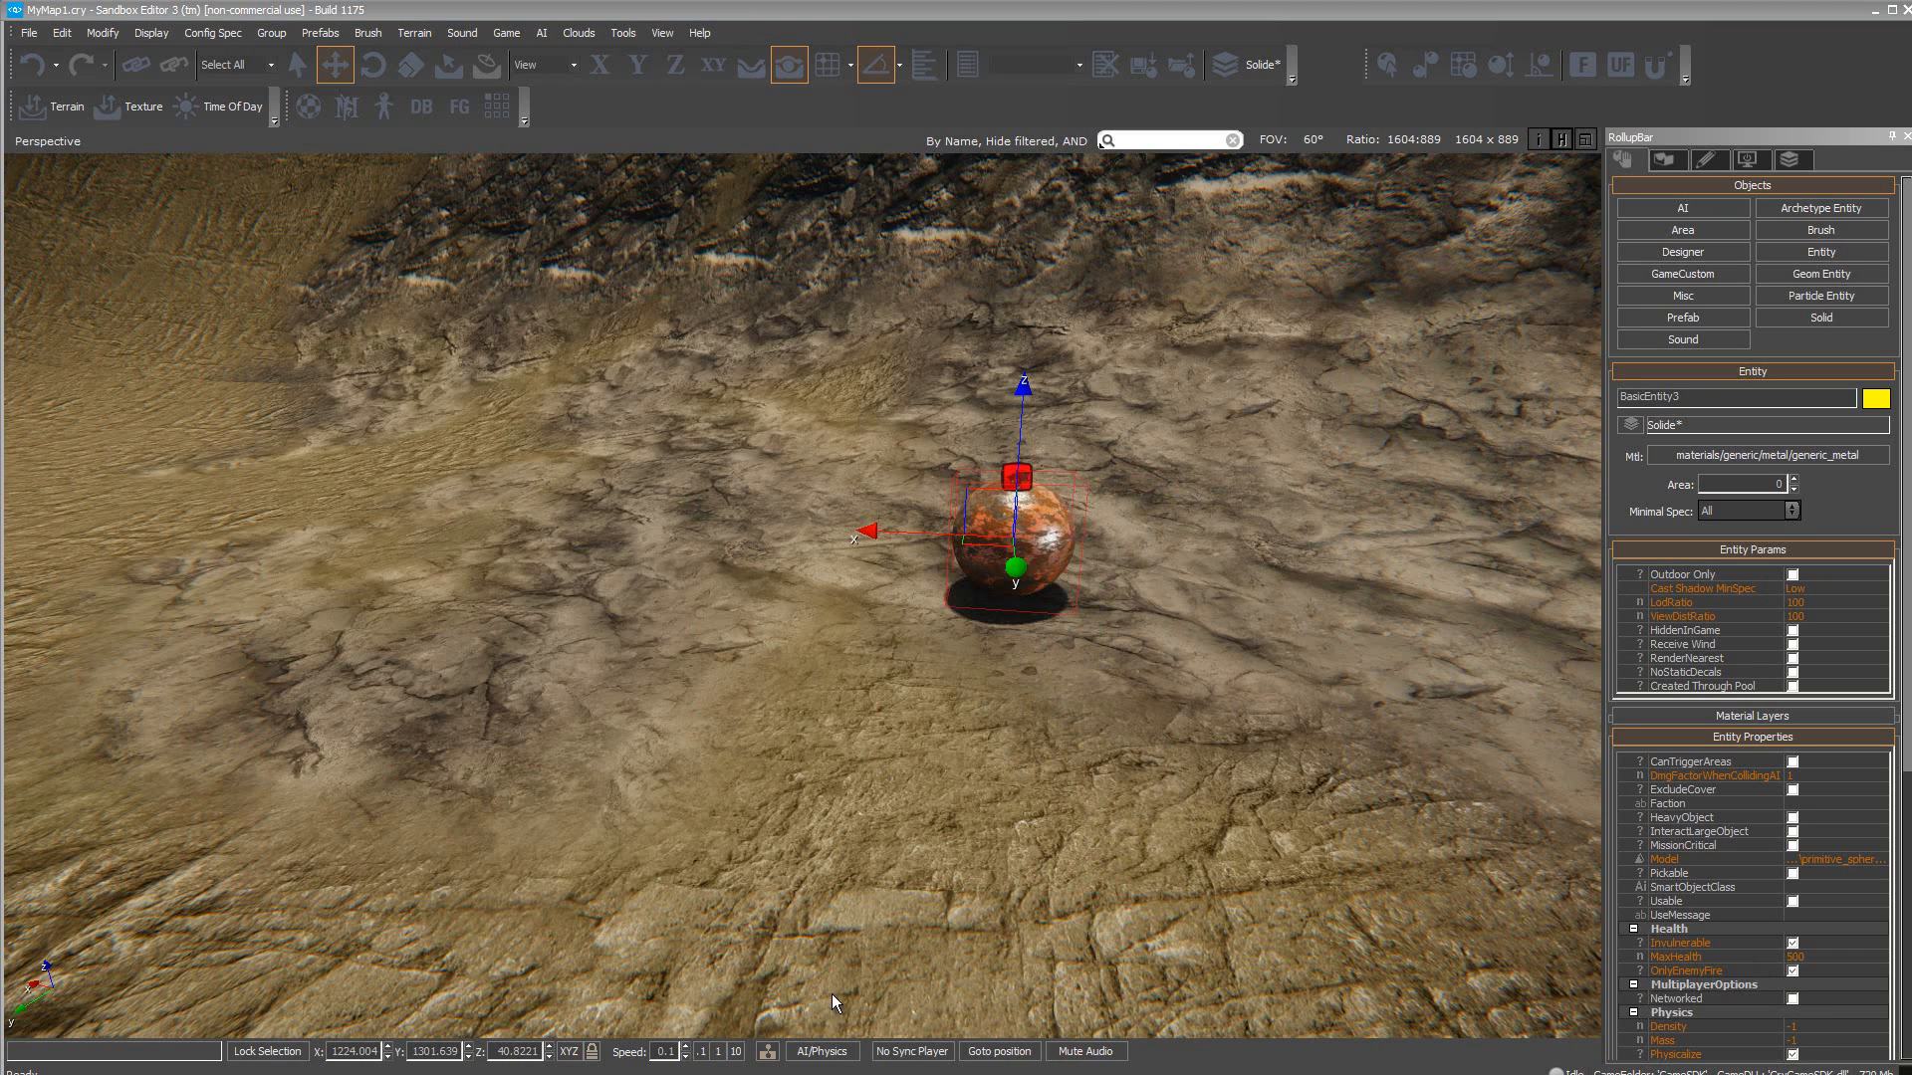
Step: Set the sphere's physics density to 7500 and mass to 5, and test it with the physics simulation
left_click(821, 1053)
left_click(1809, 1025)
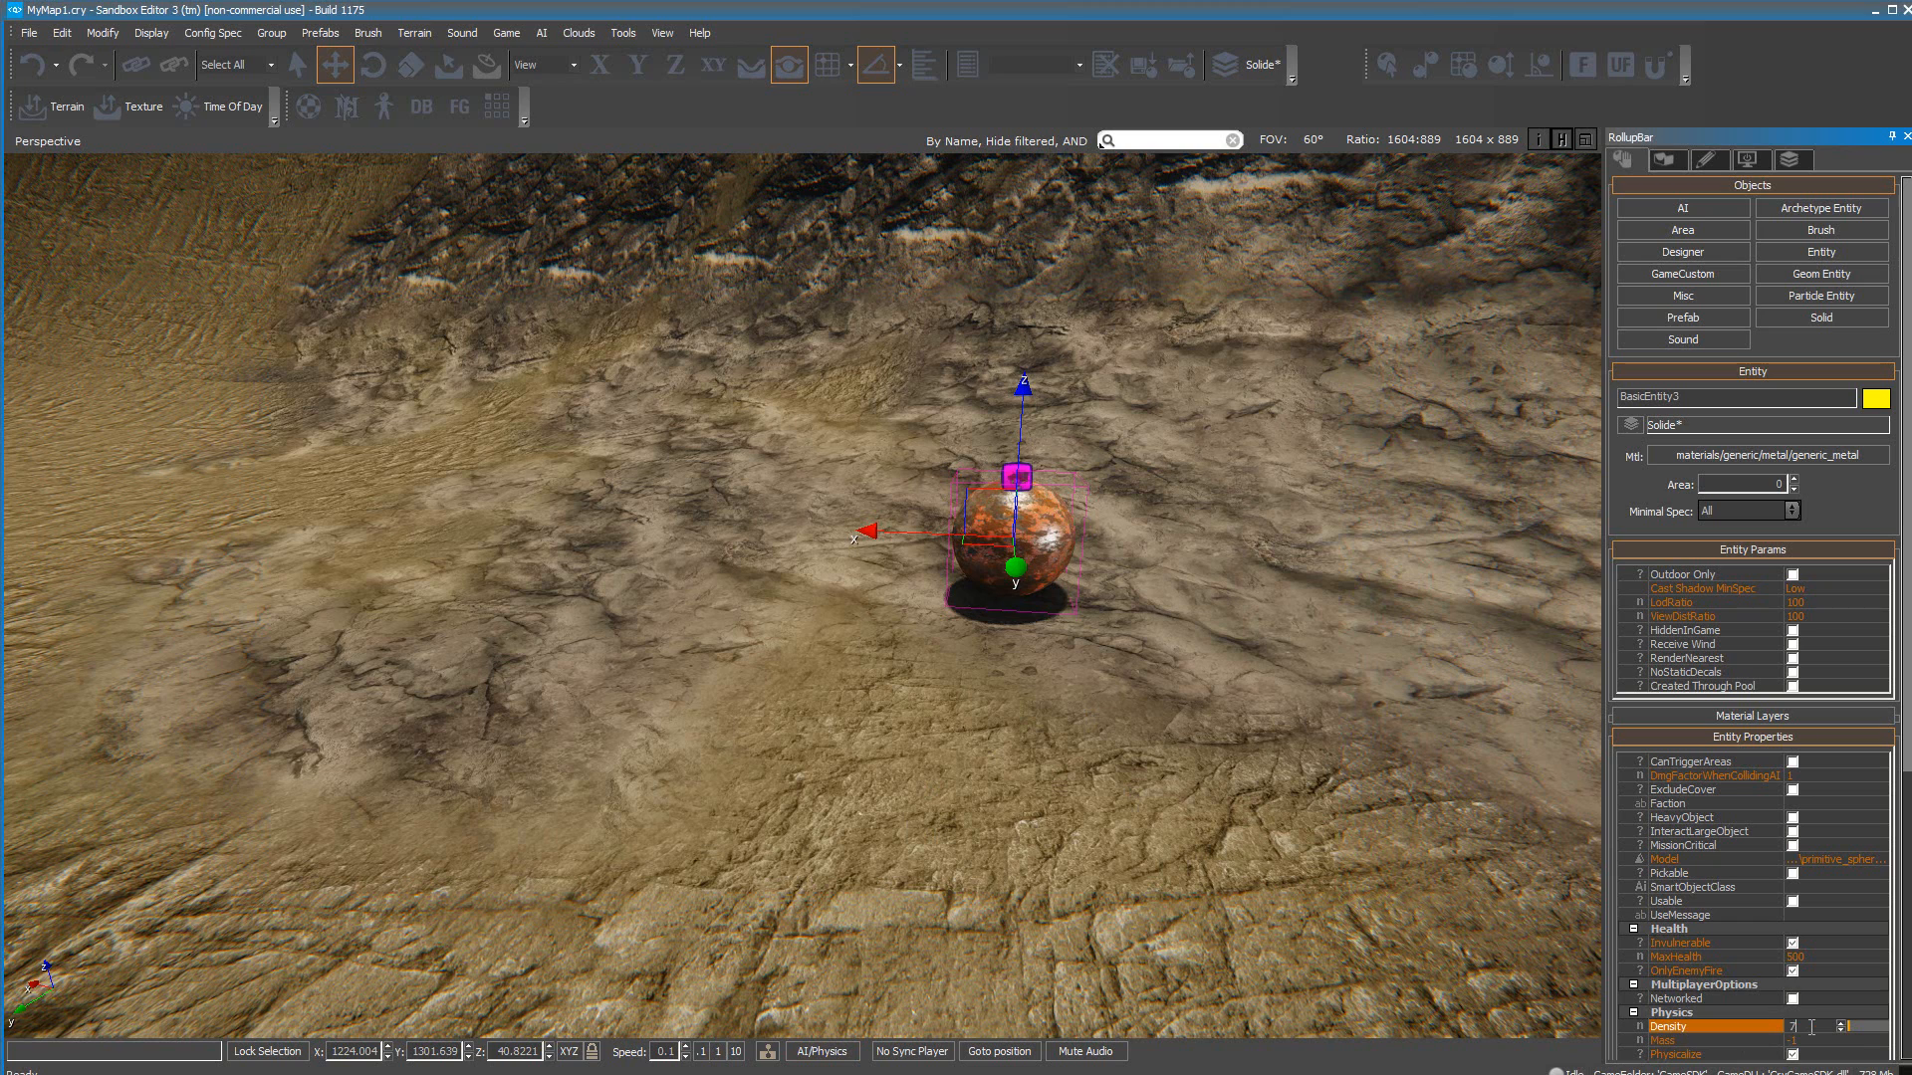
key("Return")
left_click(1814, 1040)
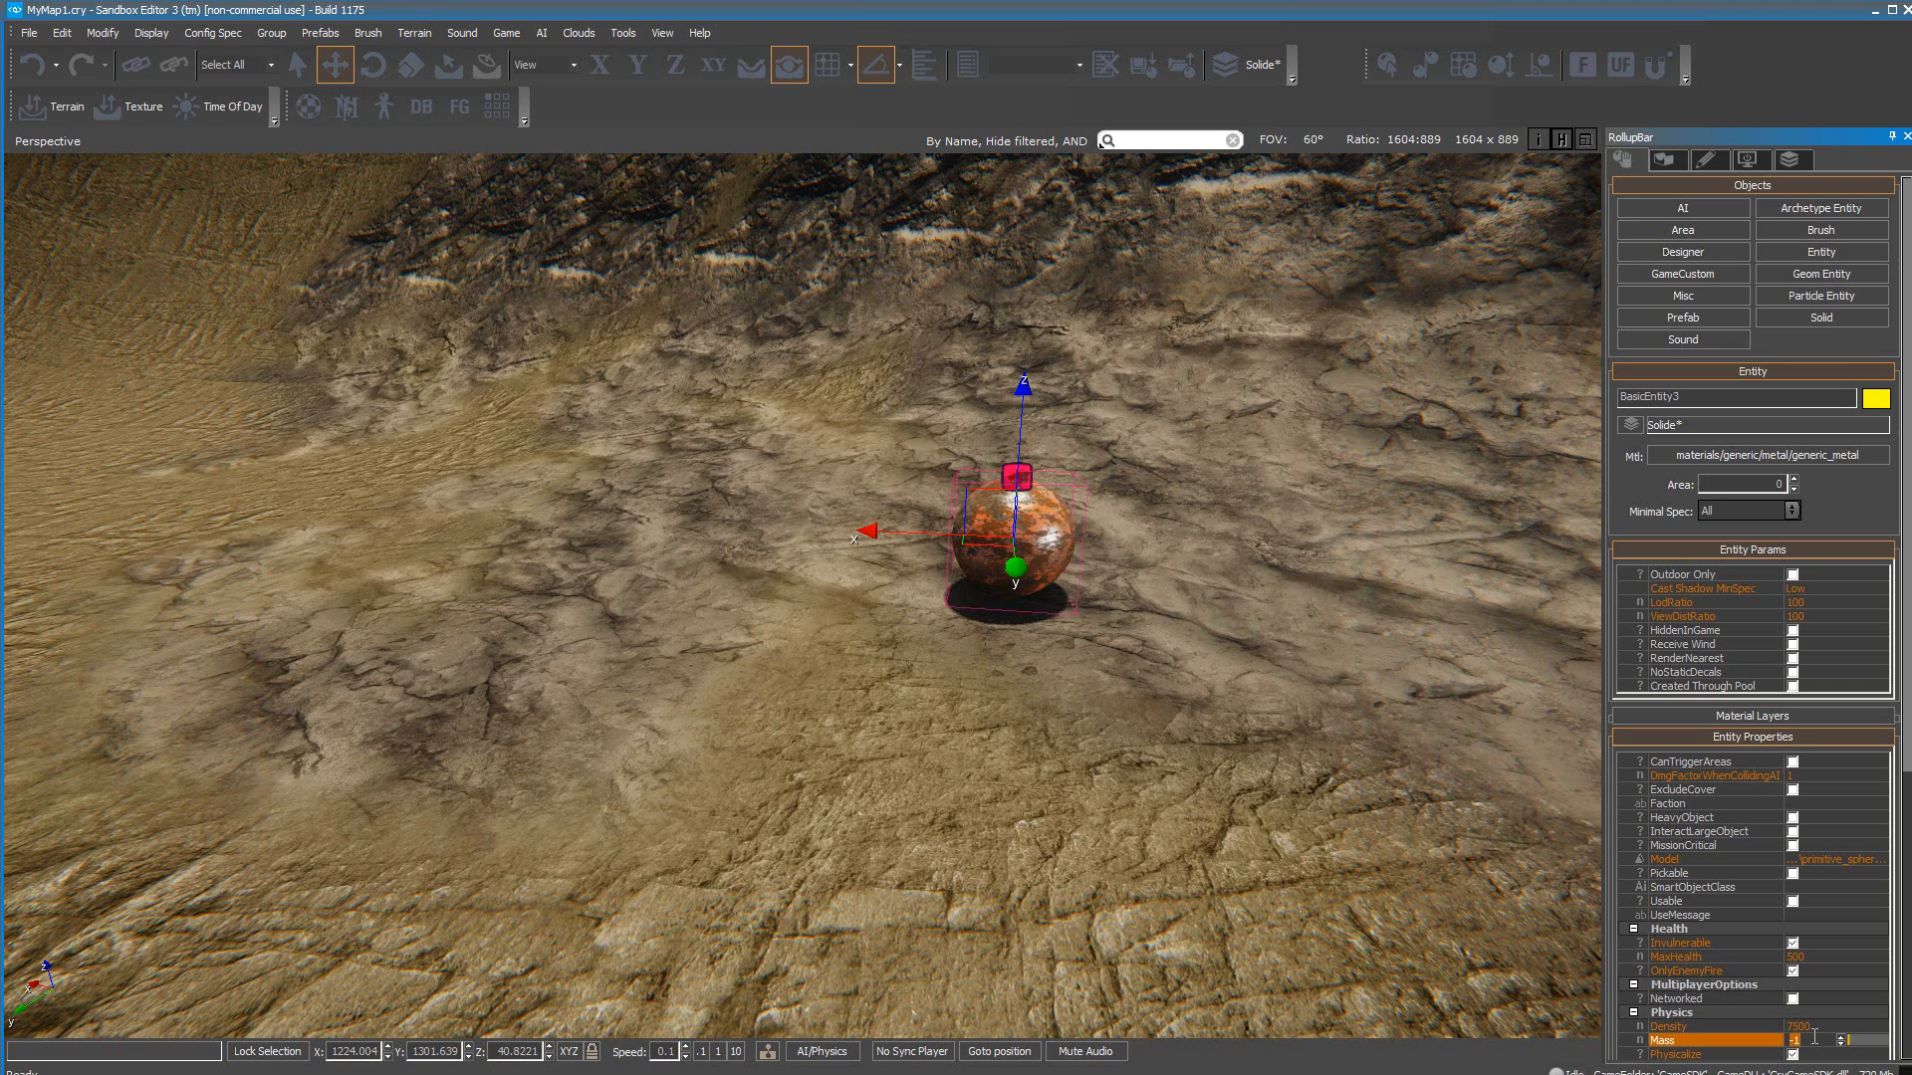
type("5")
left_click(822, 1052)
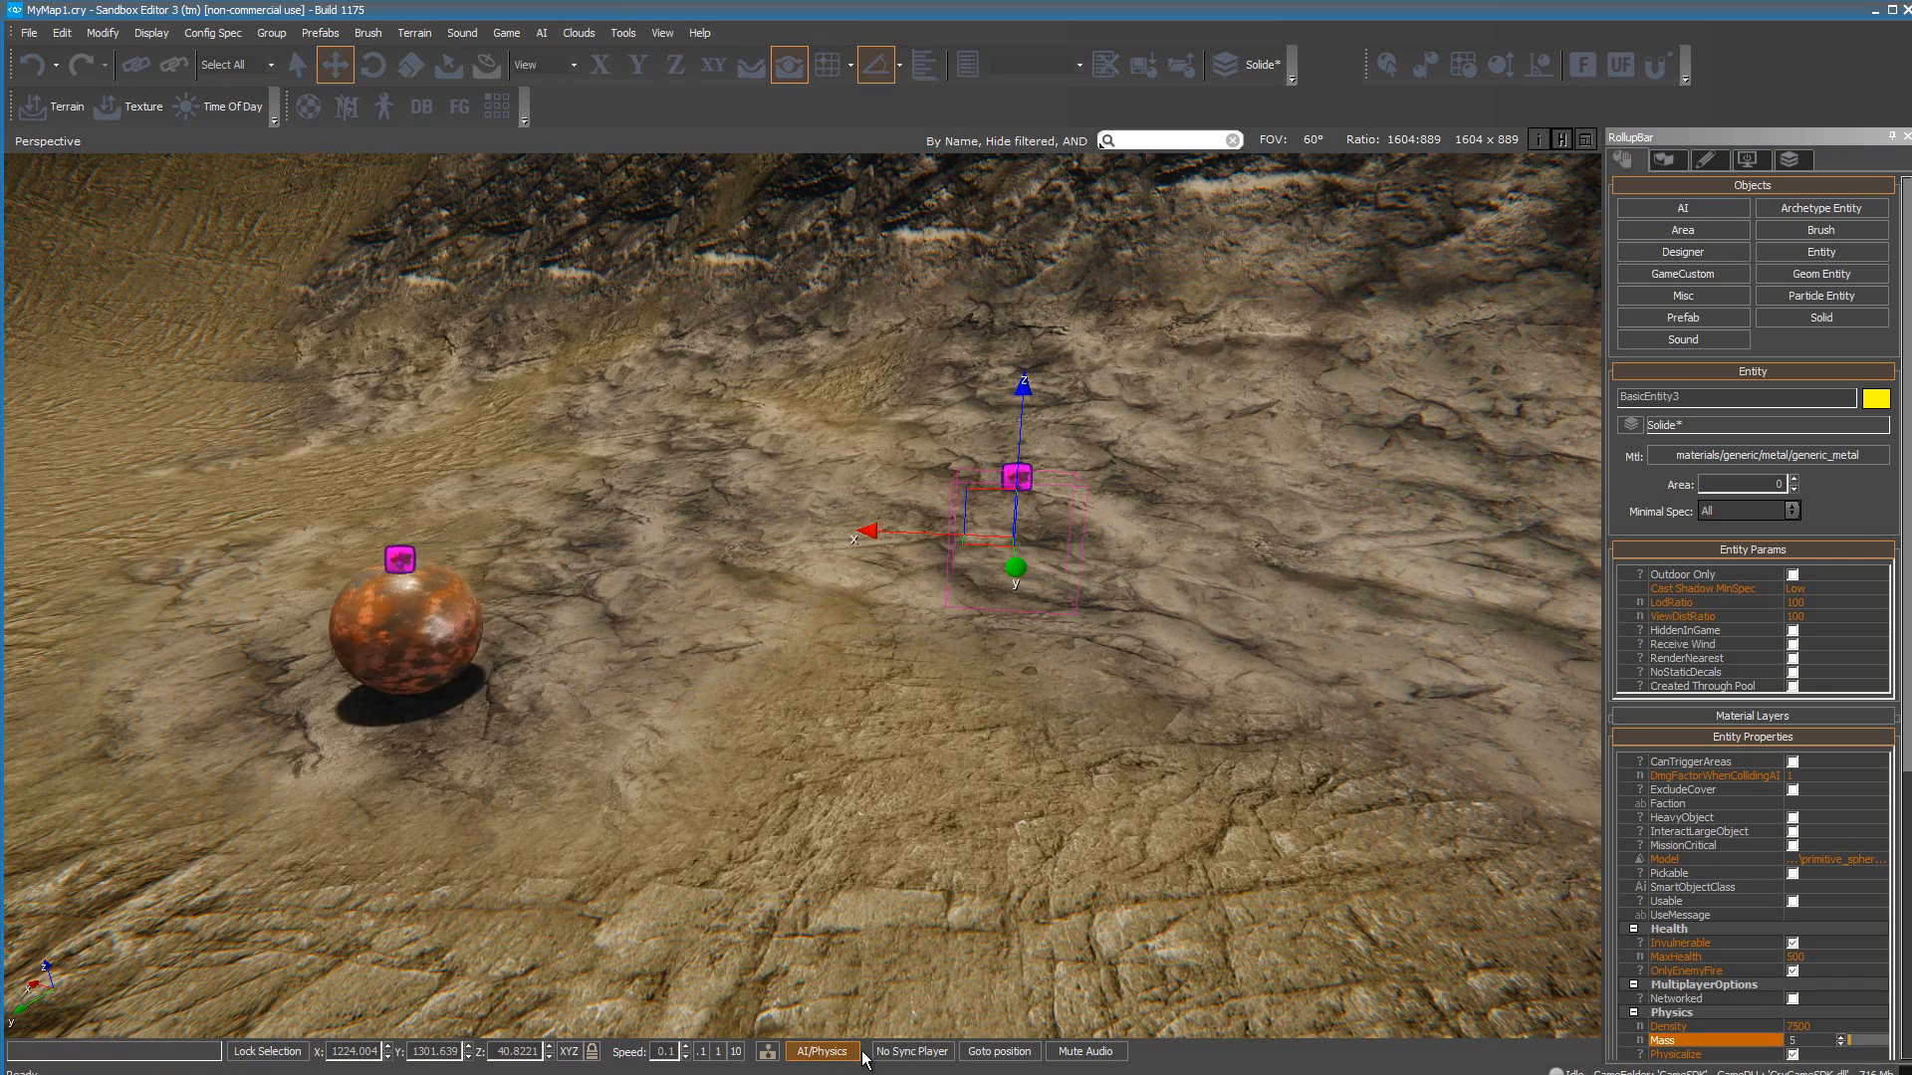
left_click(810, 1053)
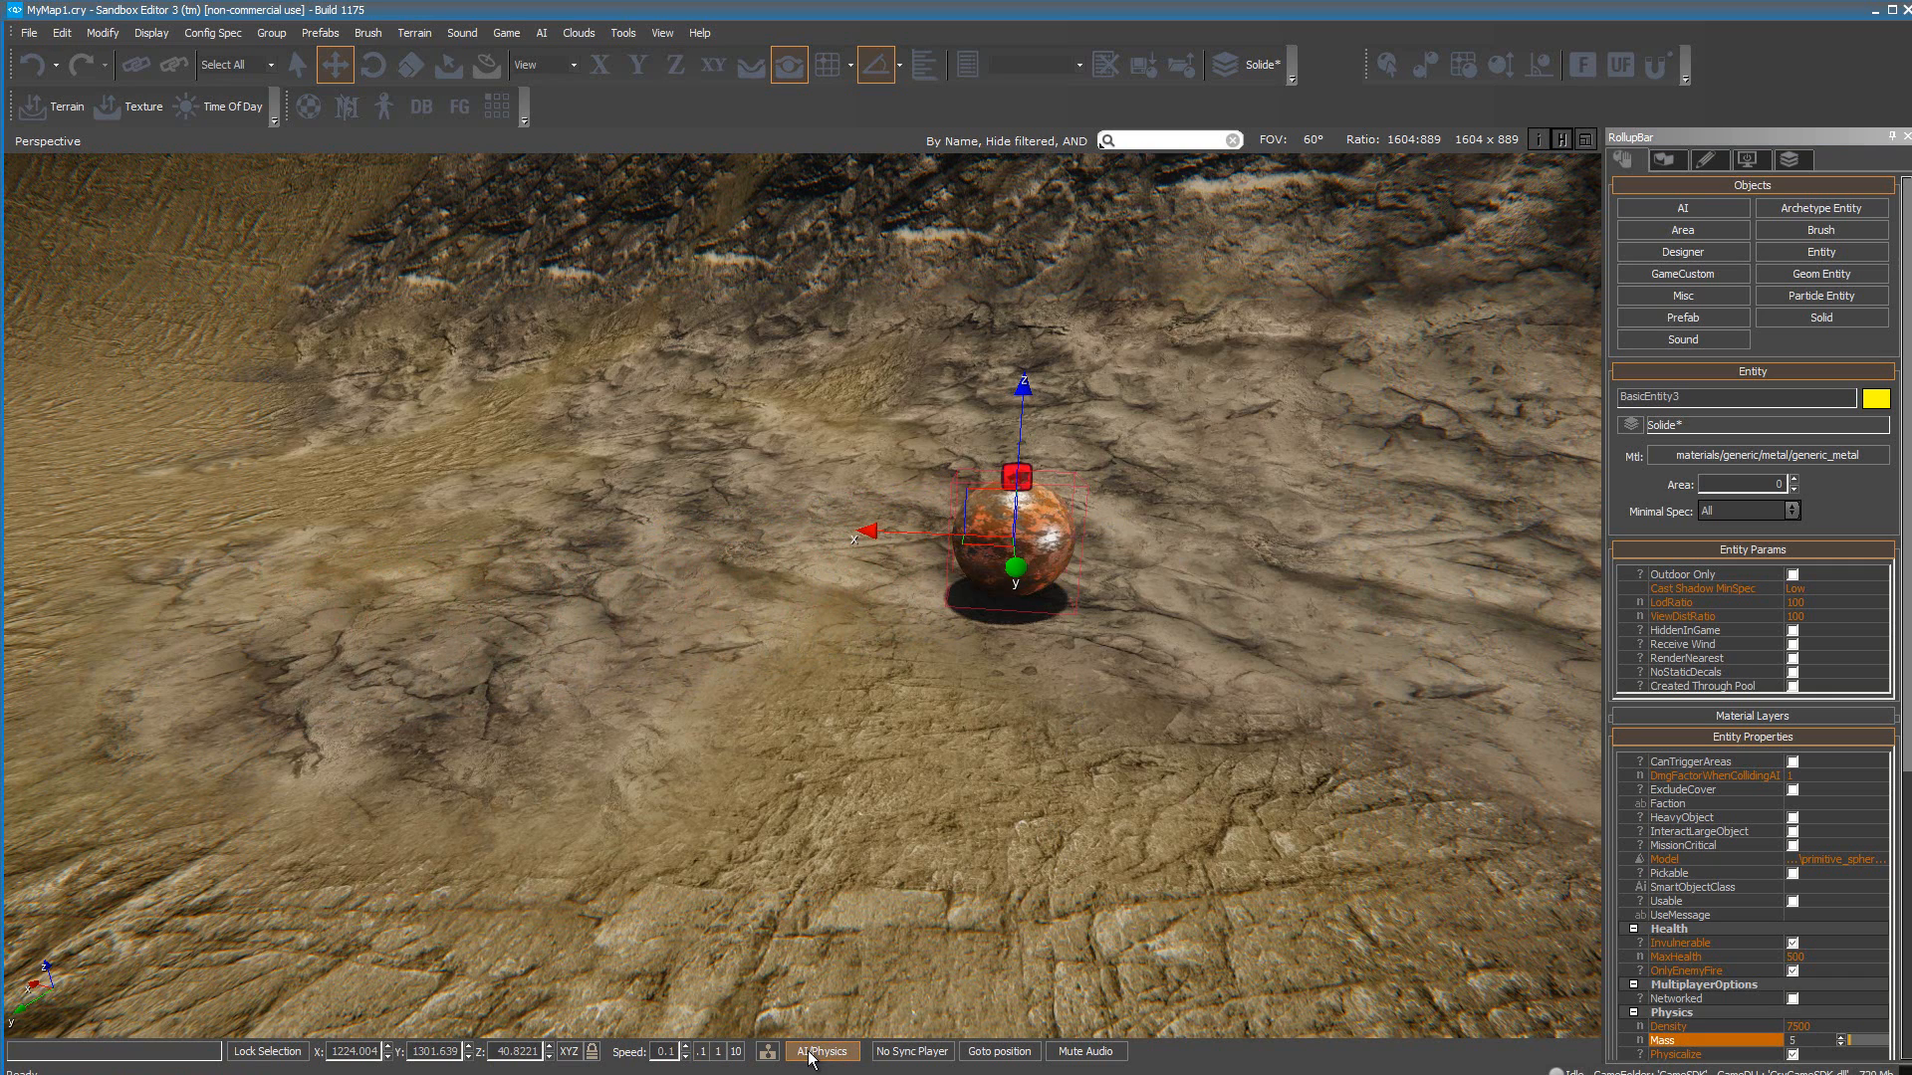
Step: Set the sphere's mass to 50 and run the physics simulation again
left_click(1814, 1039)
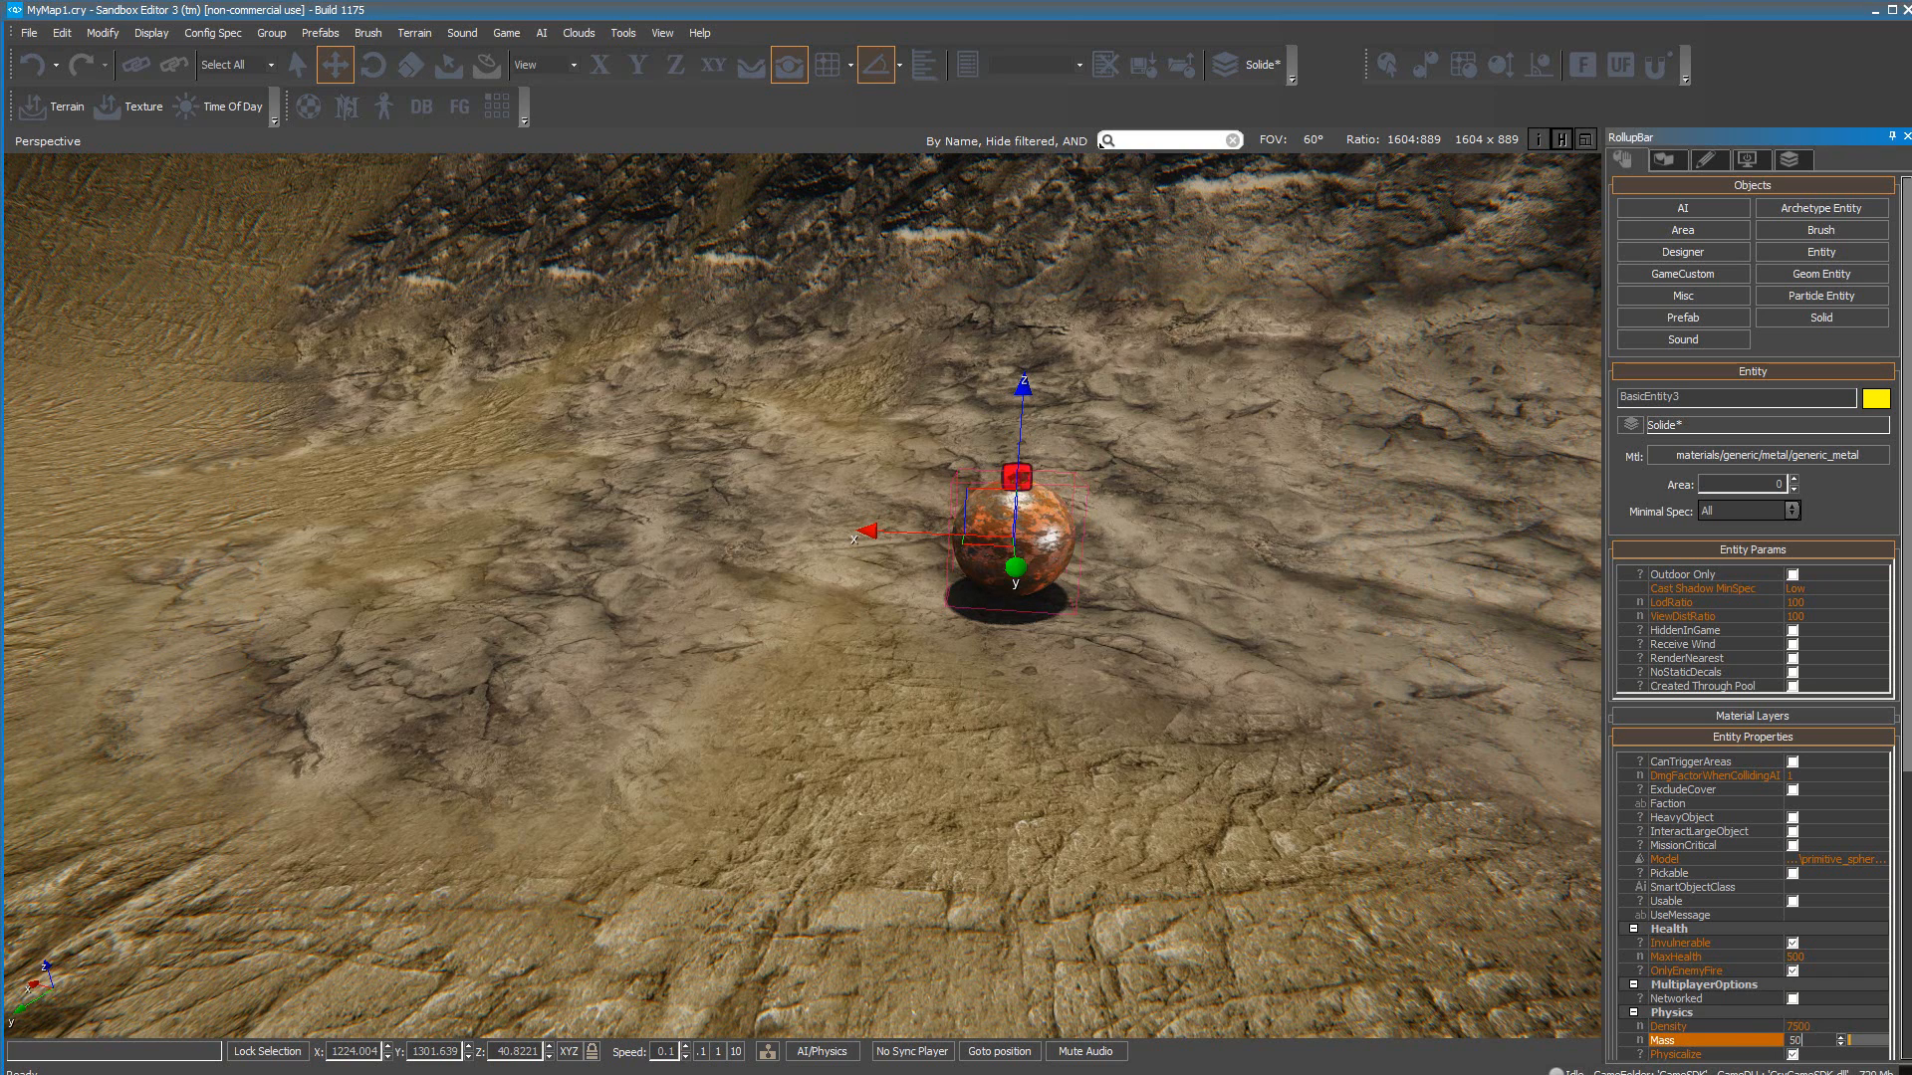
key("Return")
left_click(821, 1052)
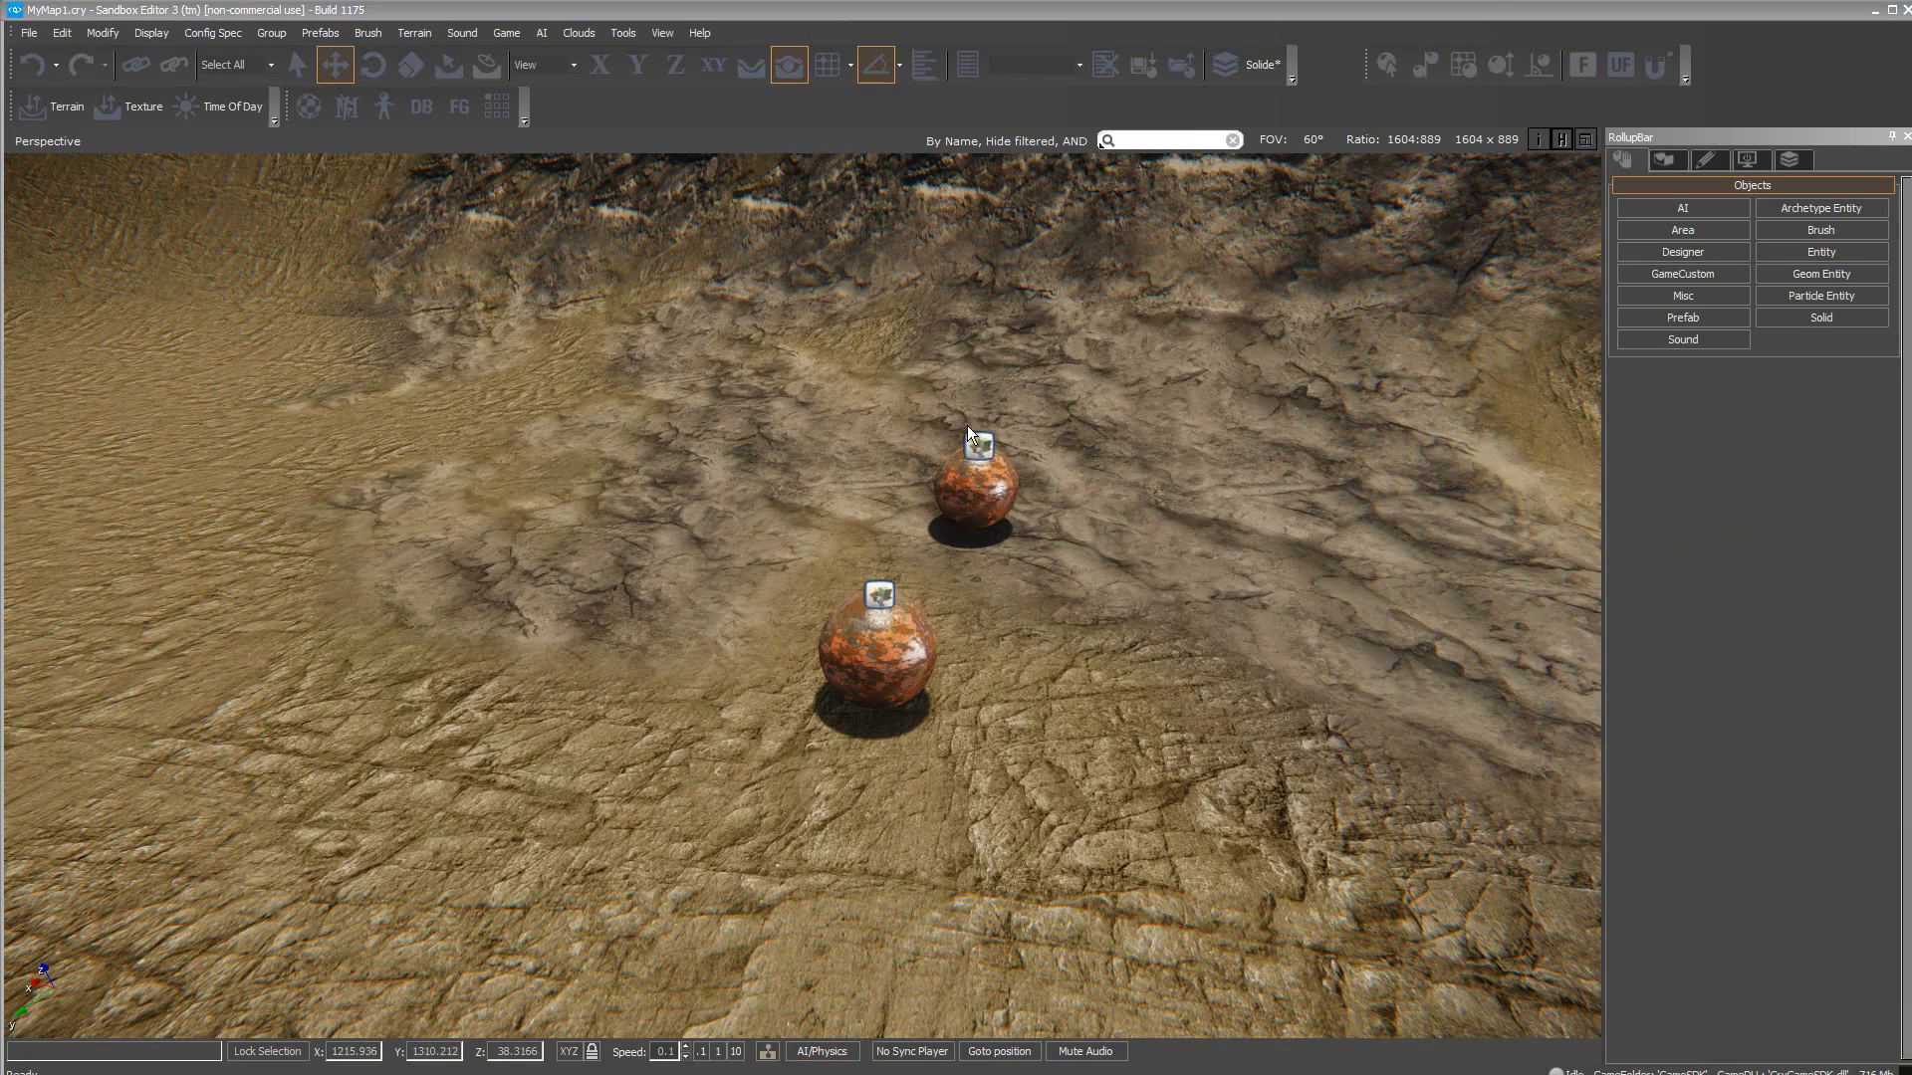
Step: Compare the density and mass of the two metal spheres, and run and stop a physics simulation of both
left_click(981, 446)
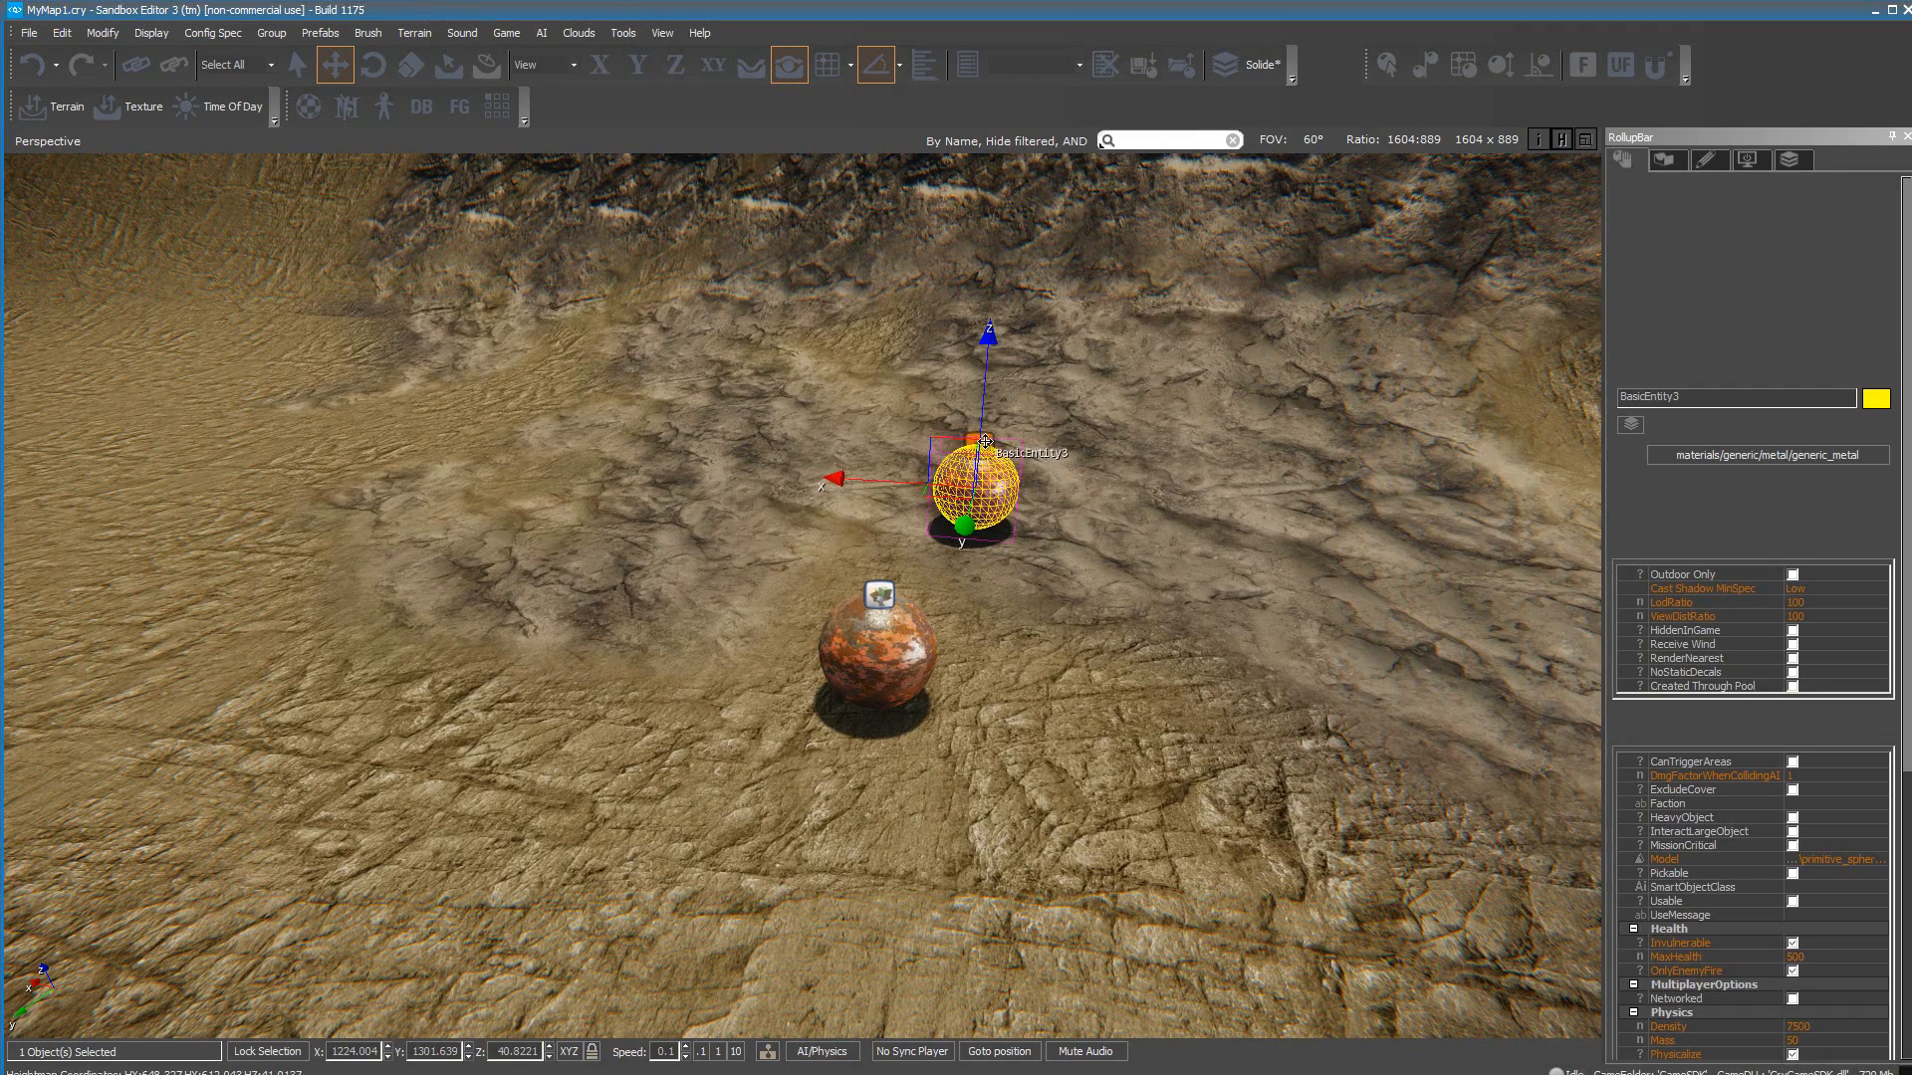
left_click(886, 585)
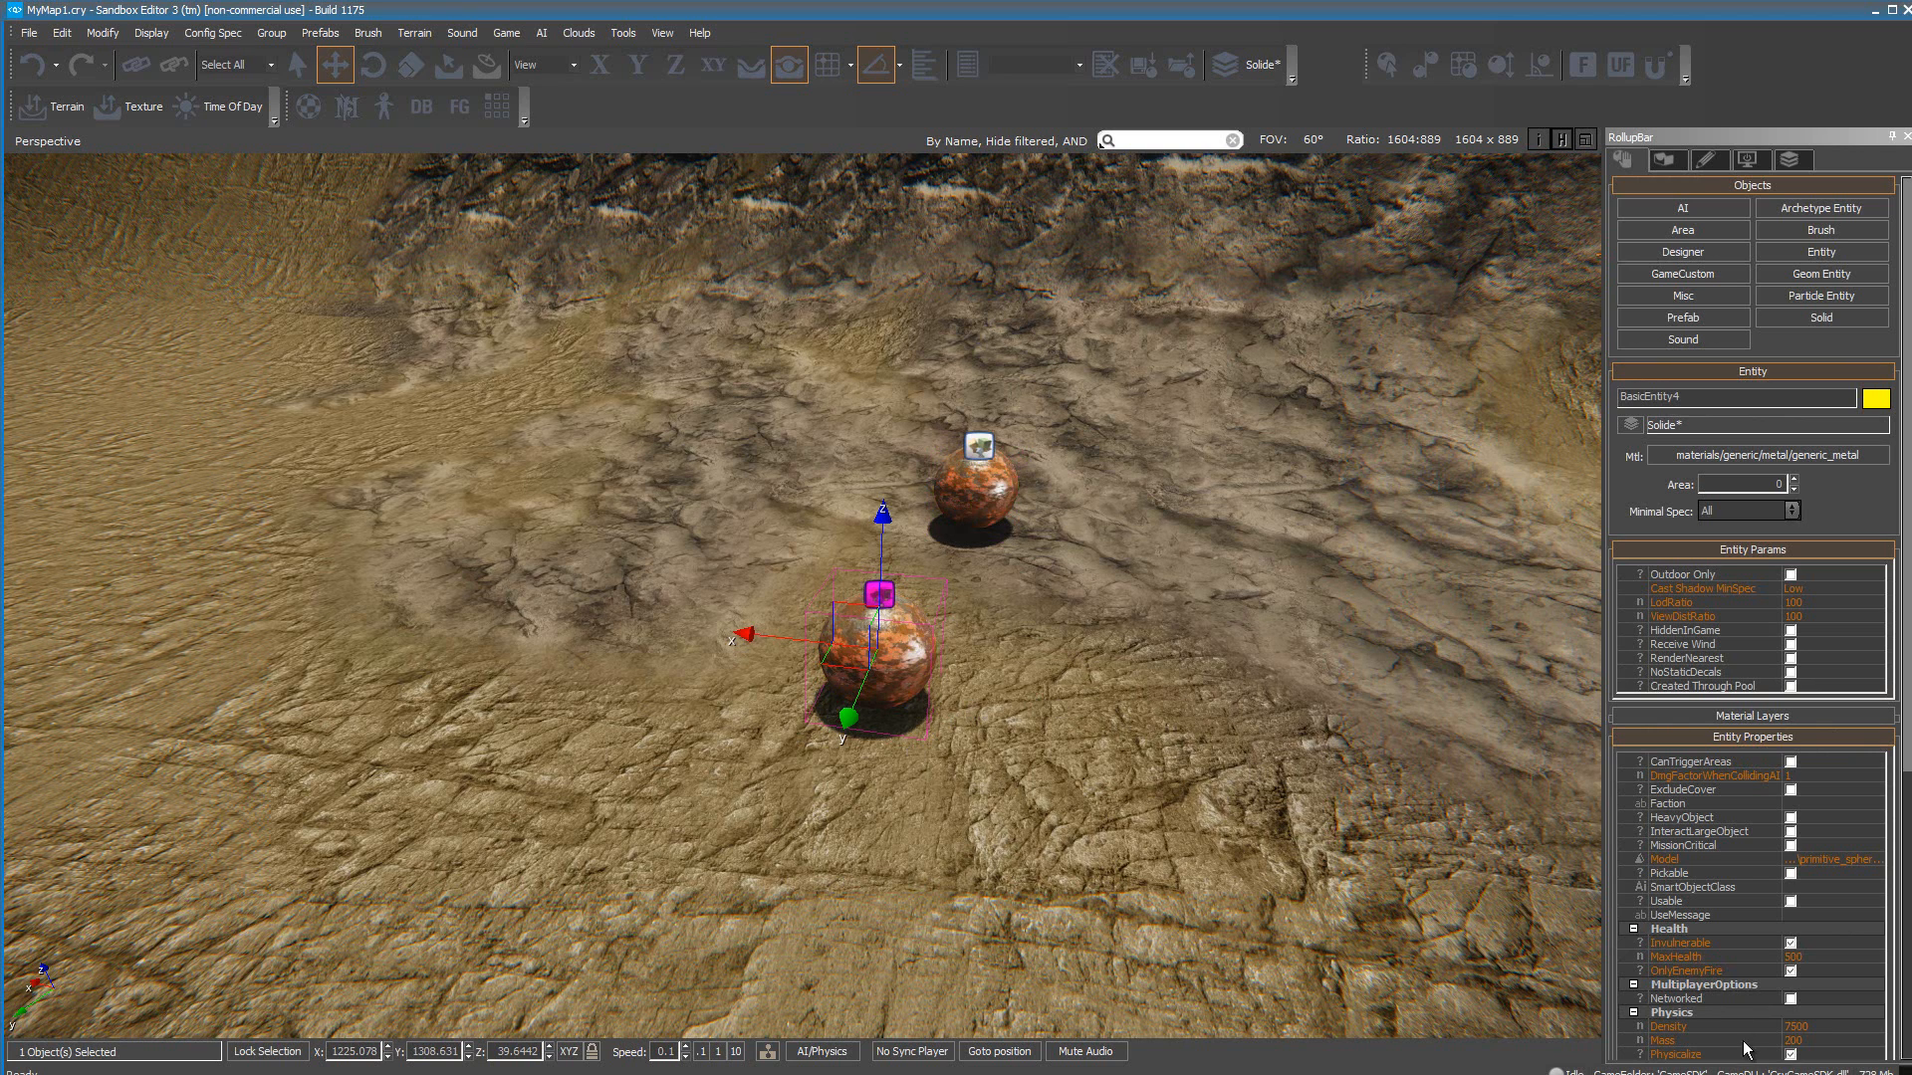
left_click(975, 448)
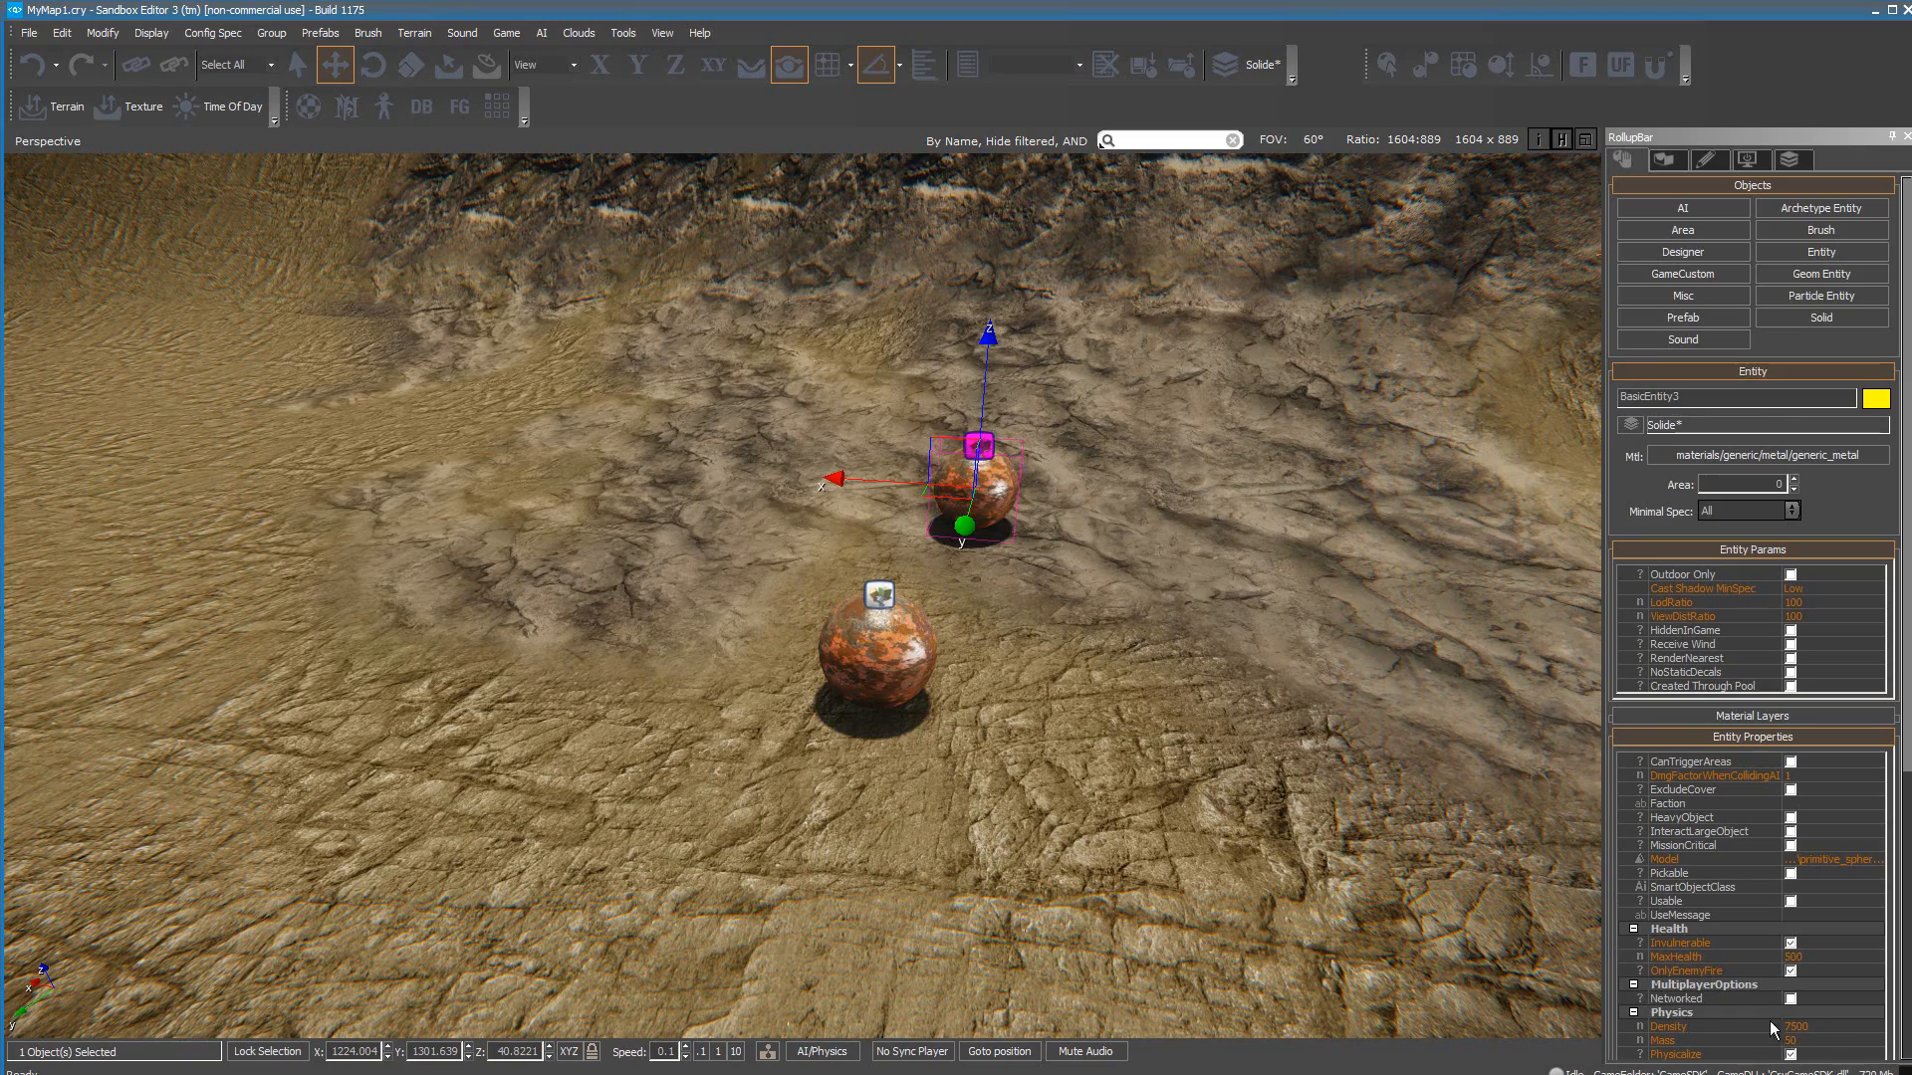
left_click(821, 1052)
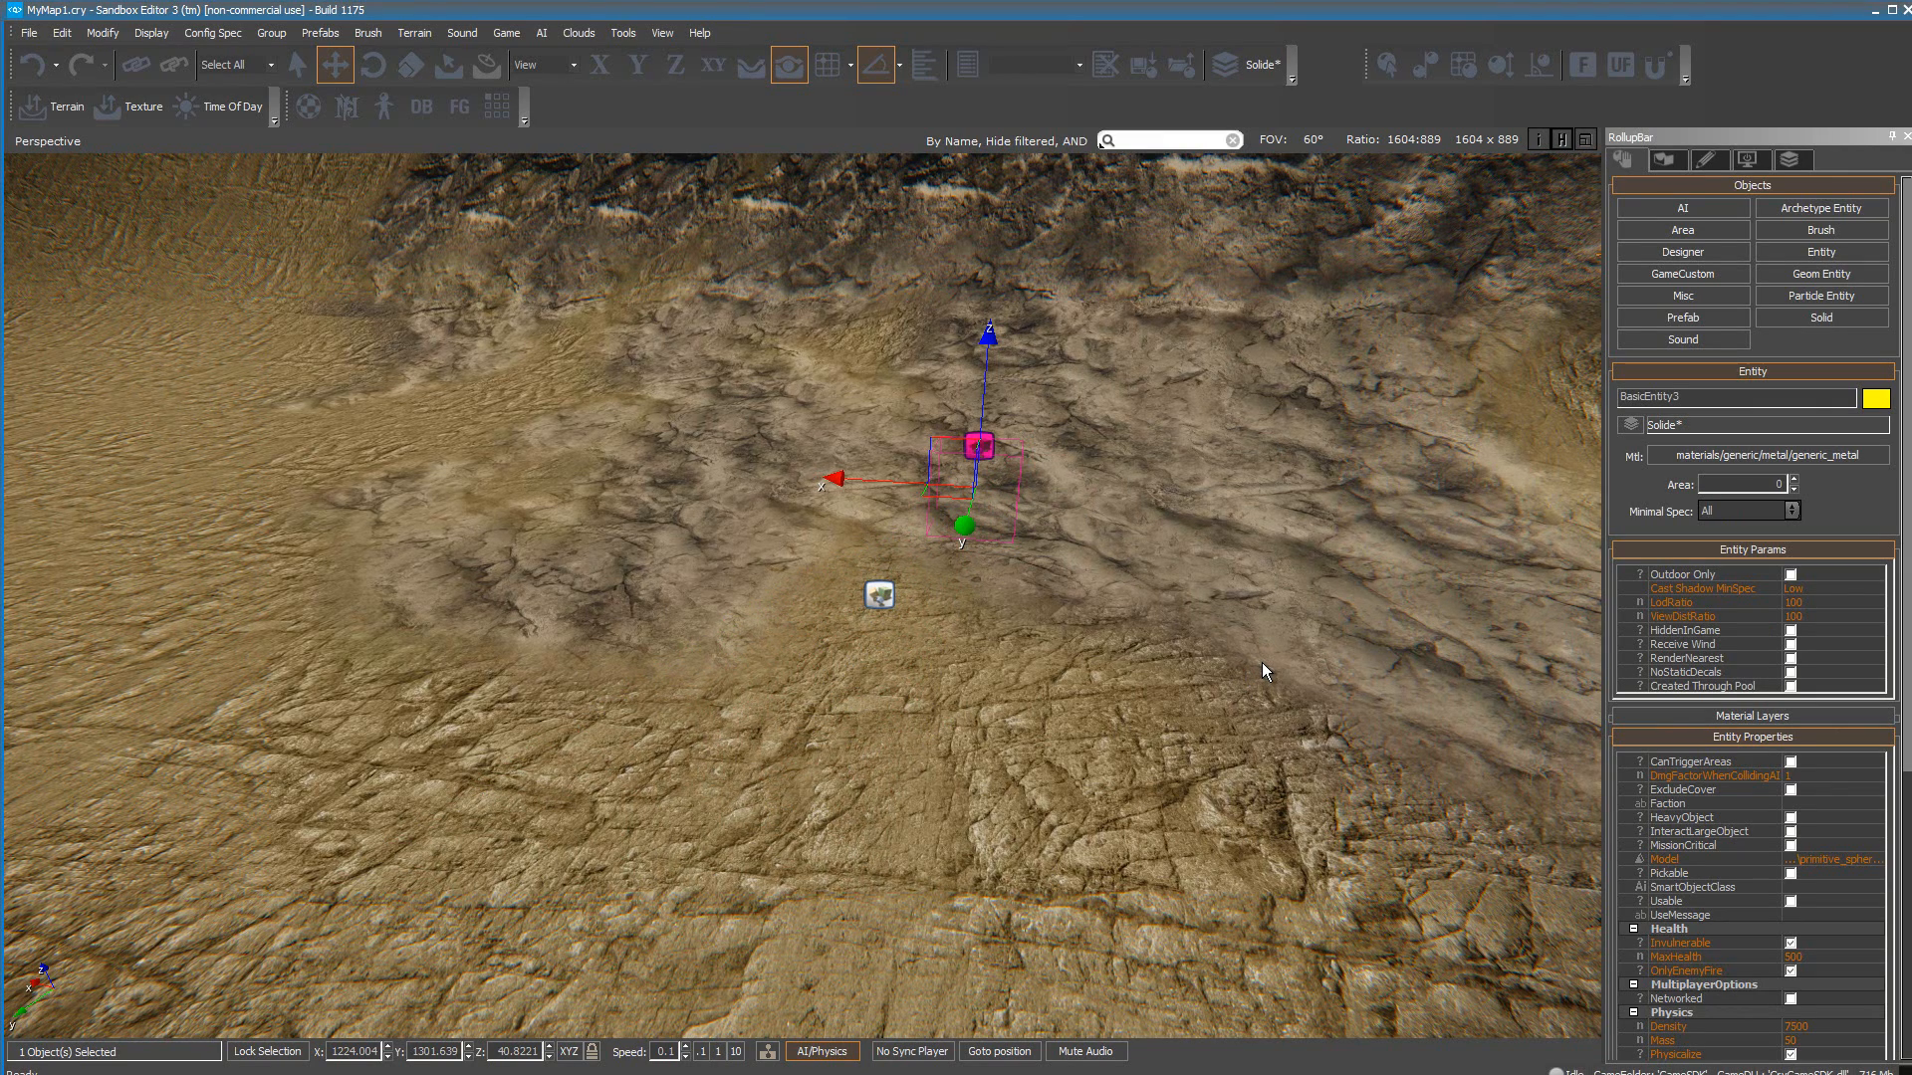
left_click(804, 1051)
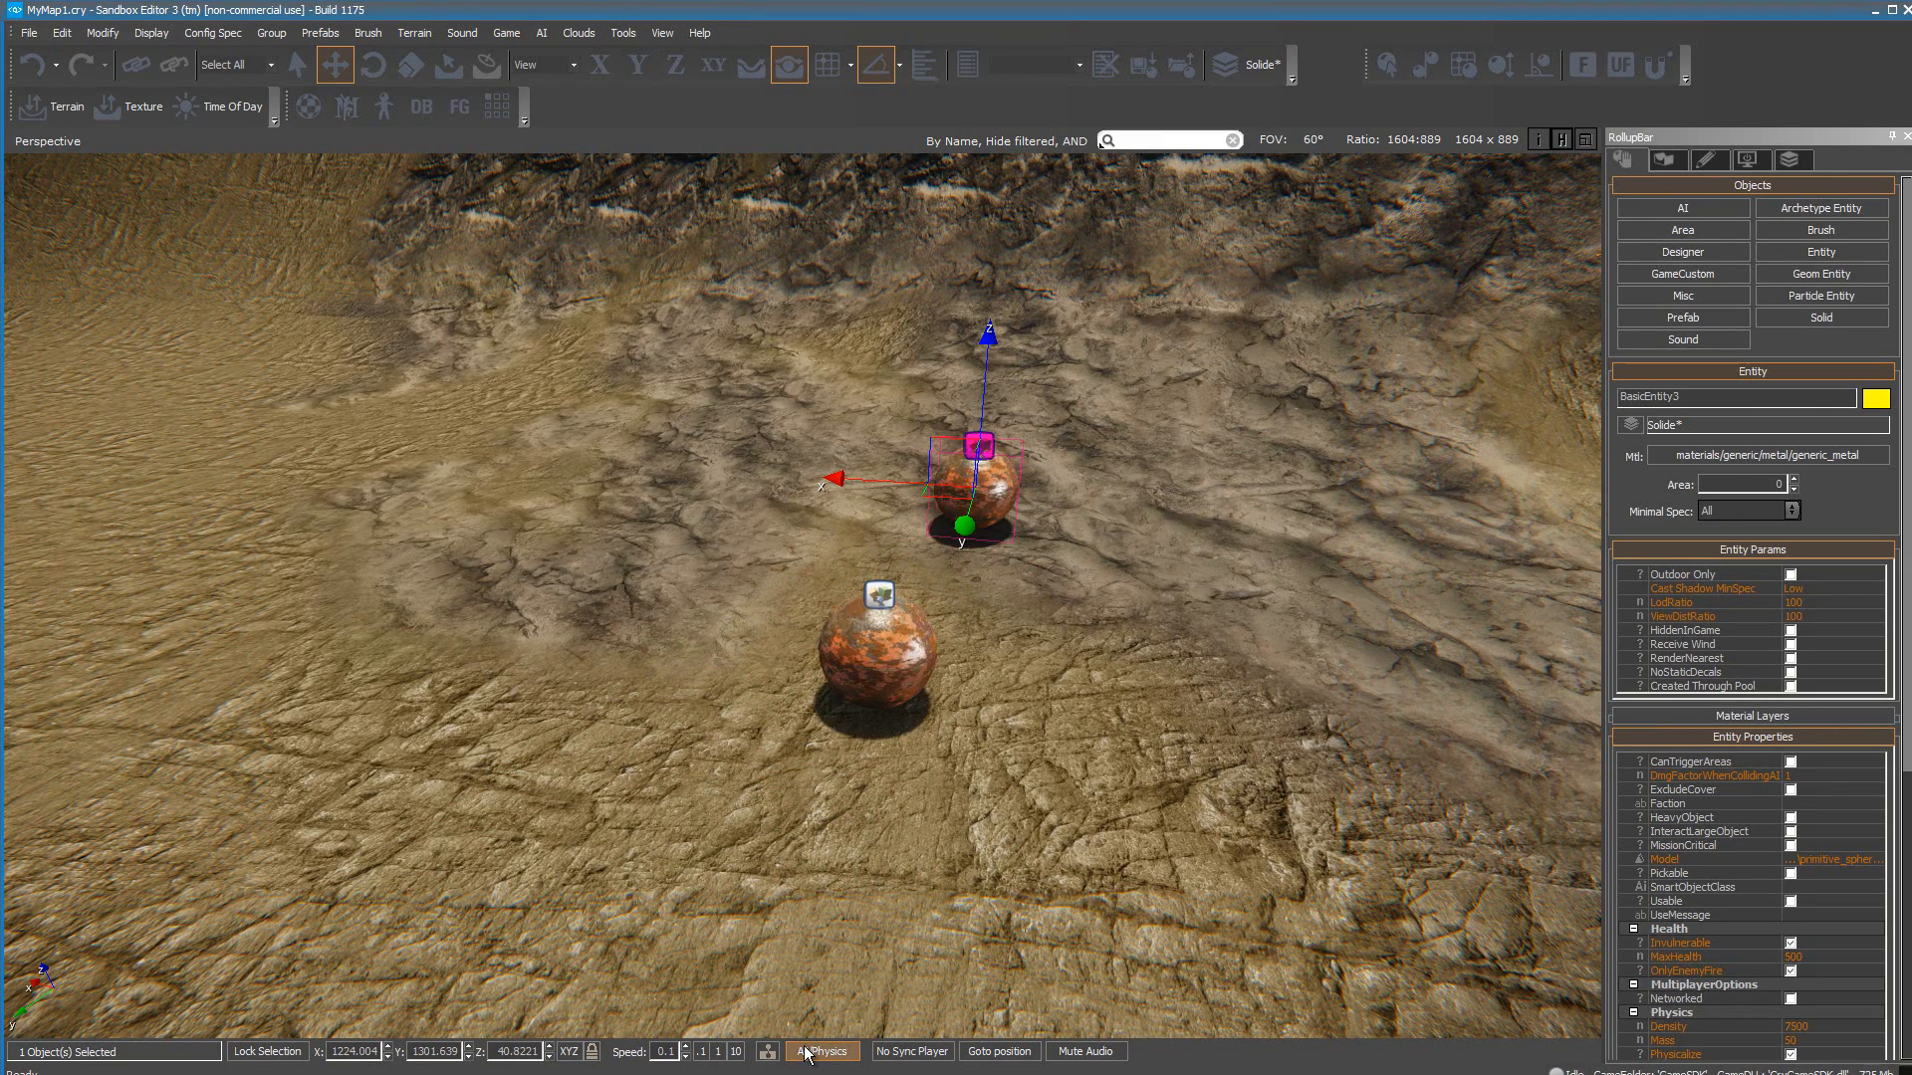
Step: Set the mass of the lower metal sphere to 2 and simulate the upper sphere rolling into it
left_click(871, 589)
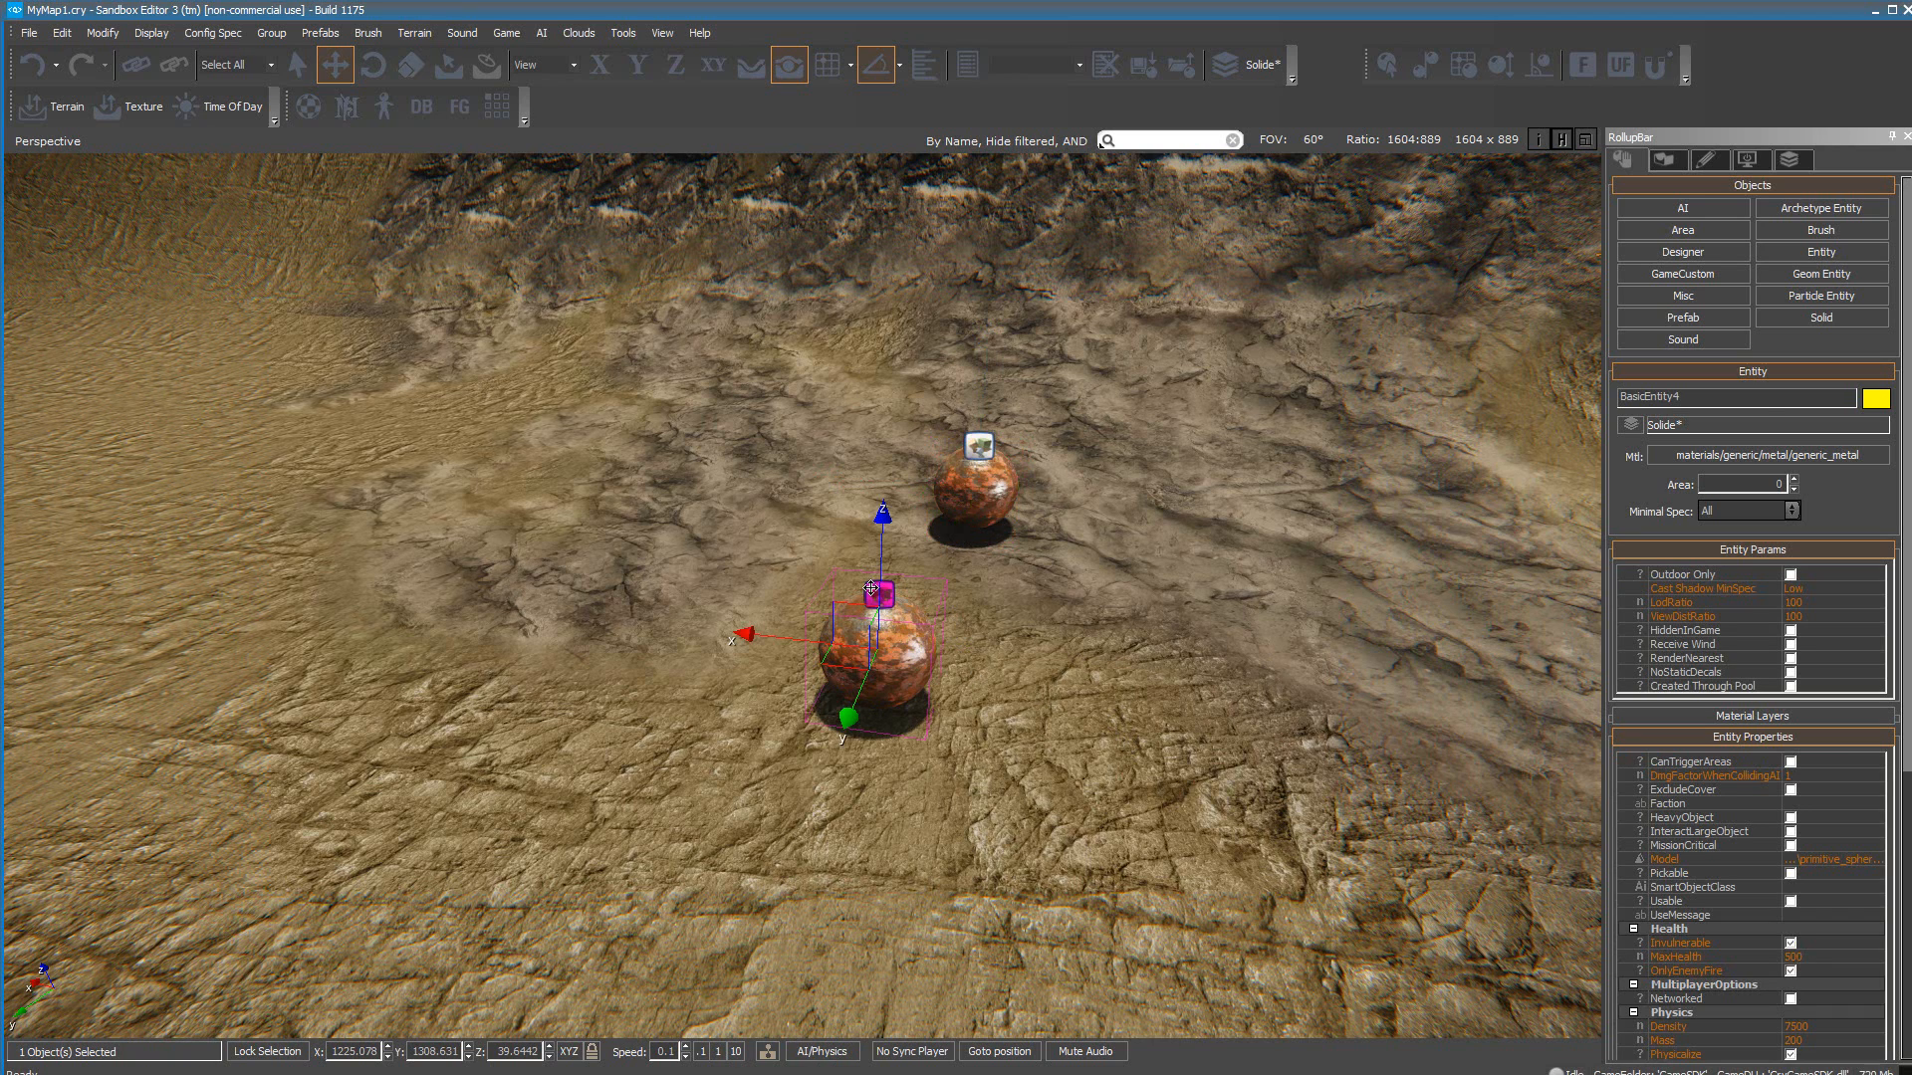
left_click(1818, 1042)
type("2")
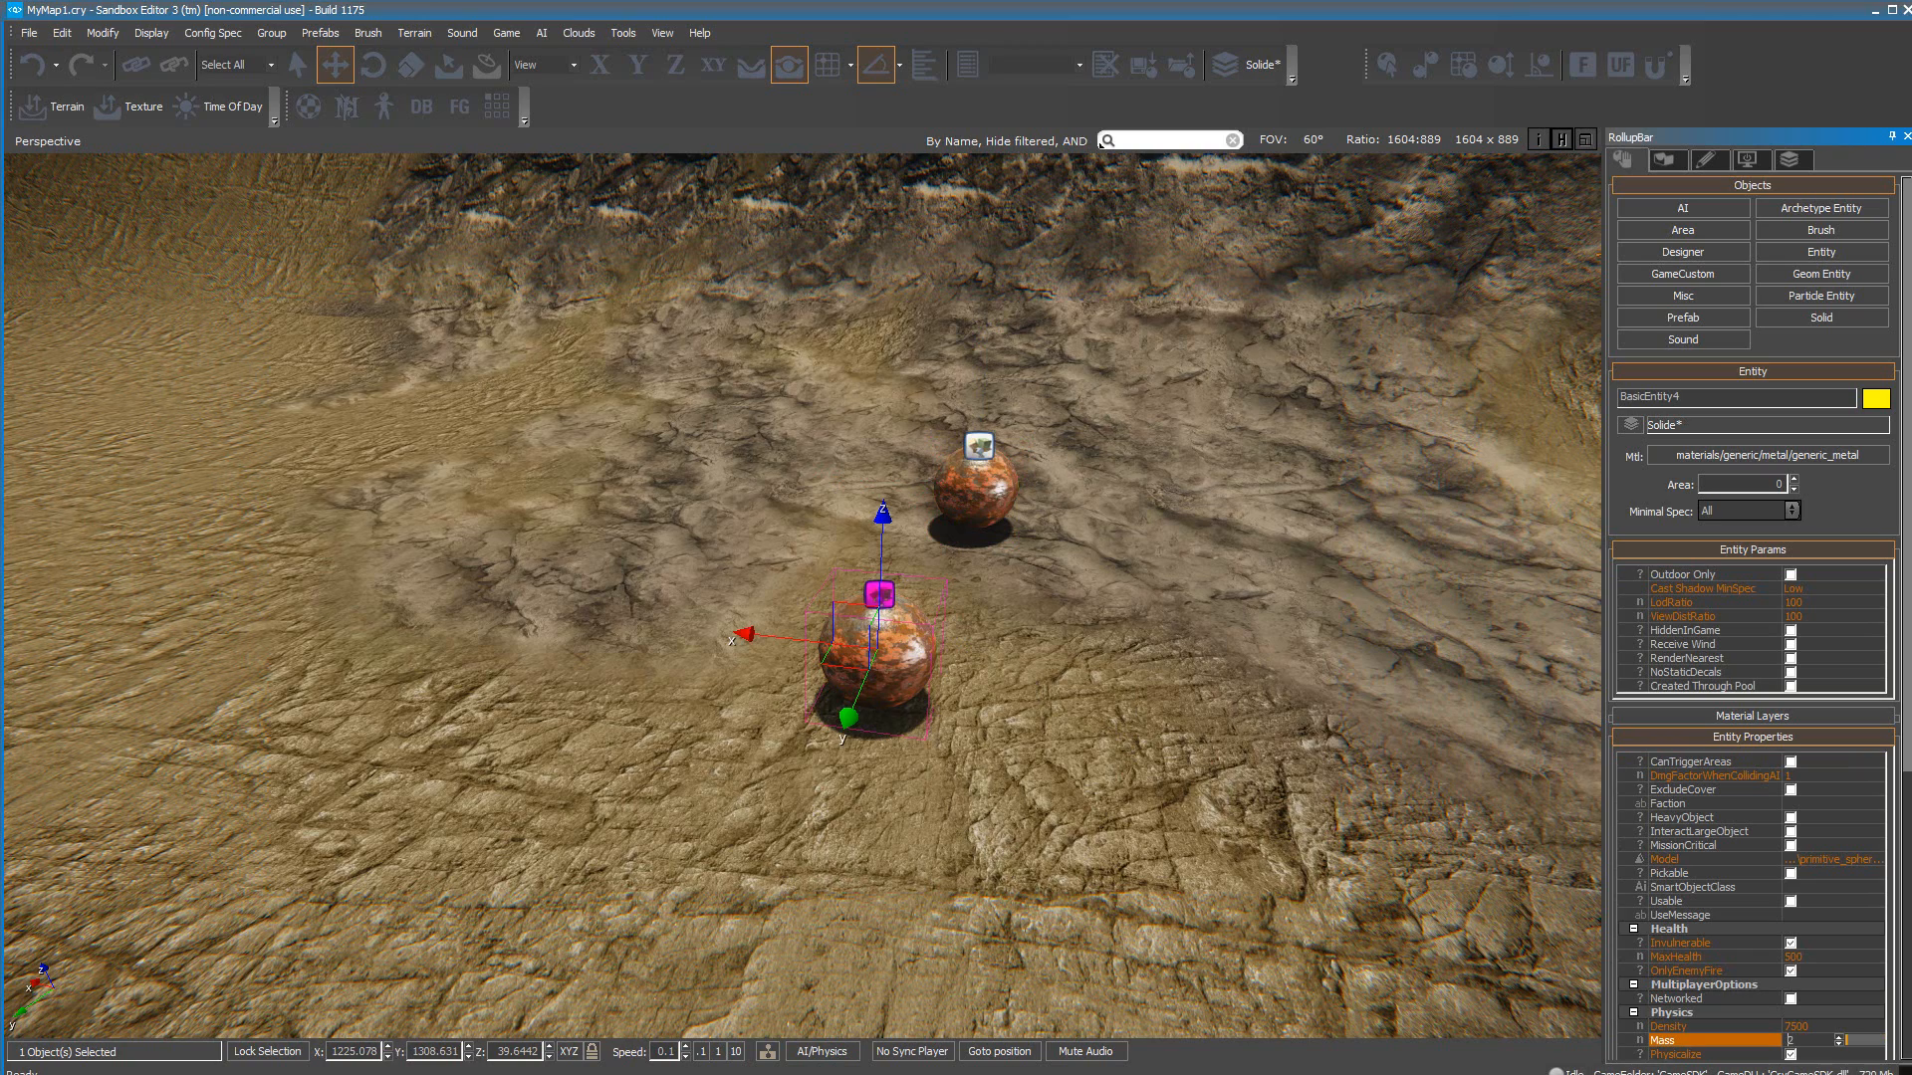
left_click(817, 1051)
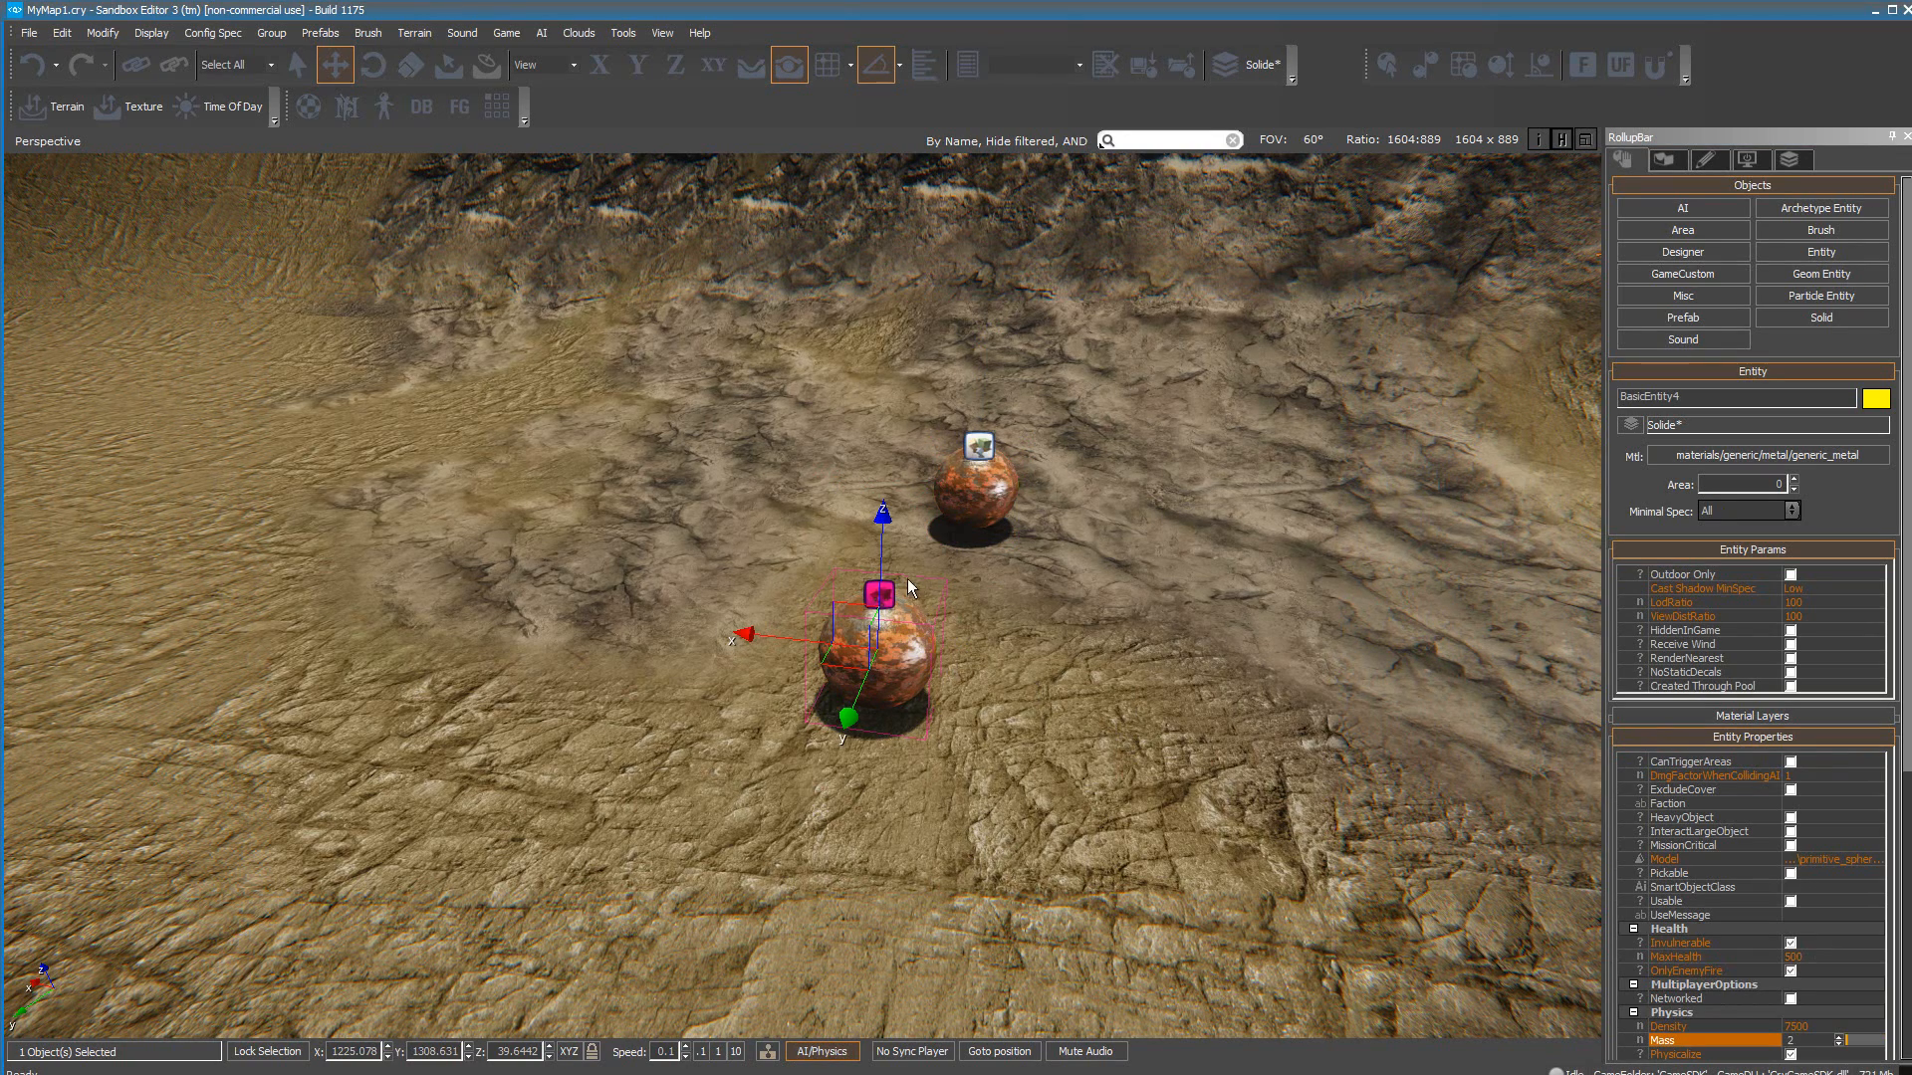
left_click(974, 486)
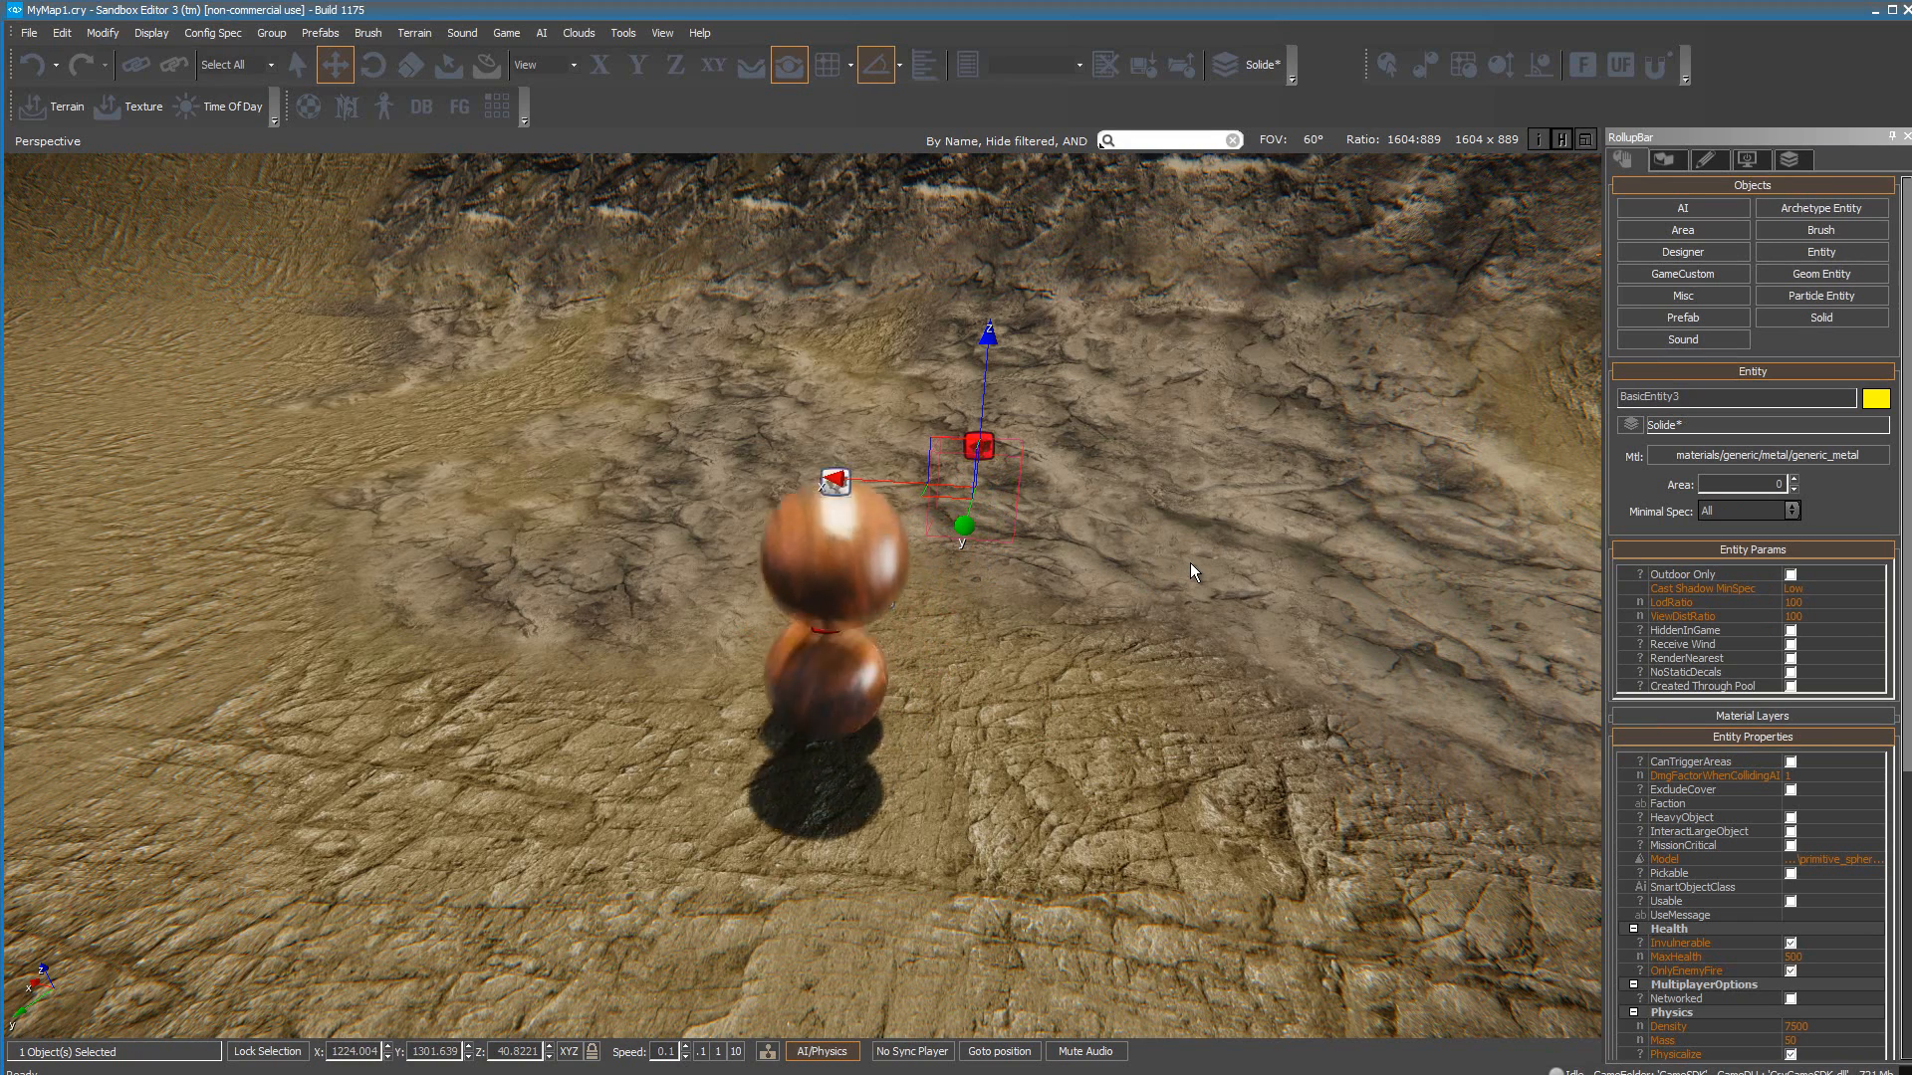
left_click(821, 1051)
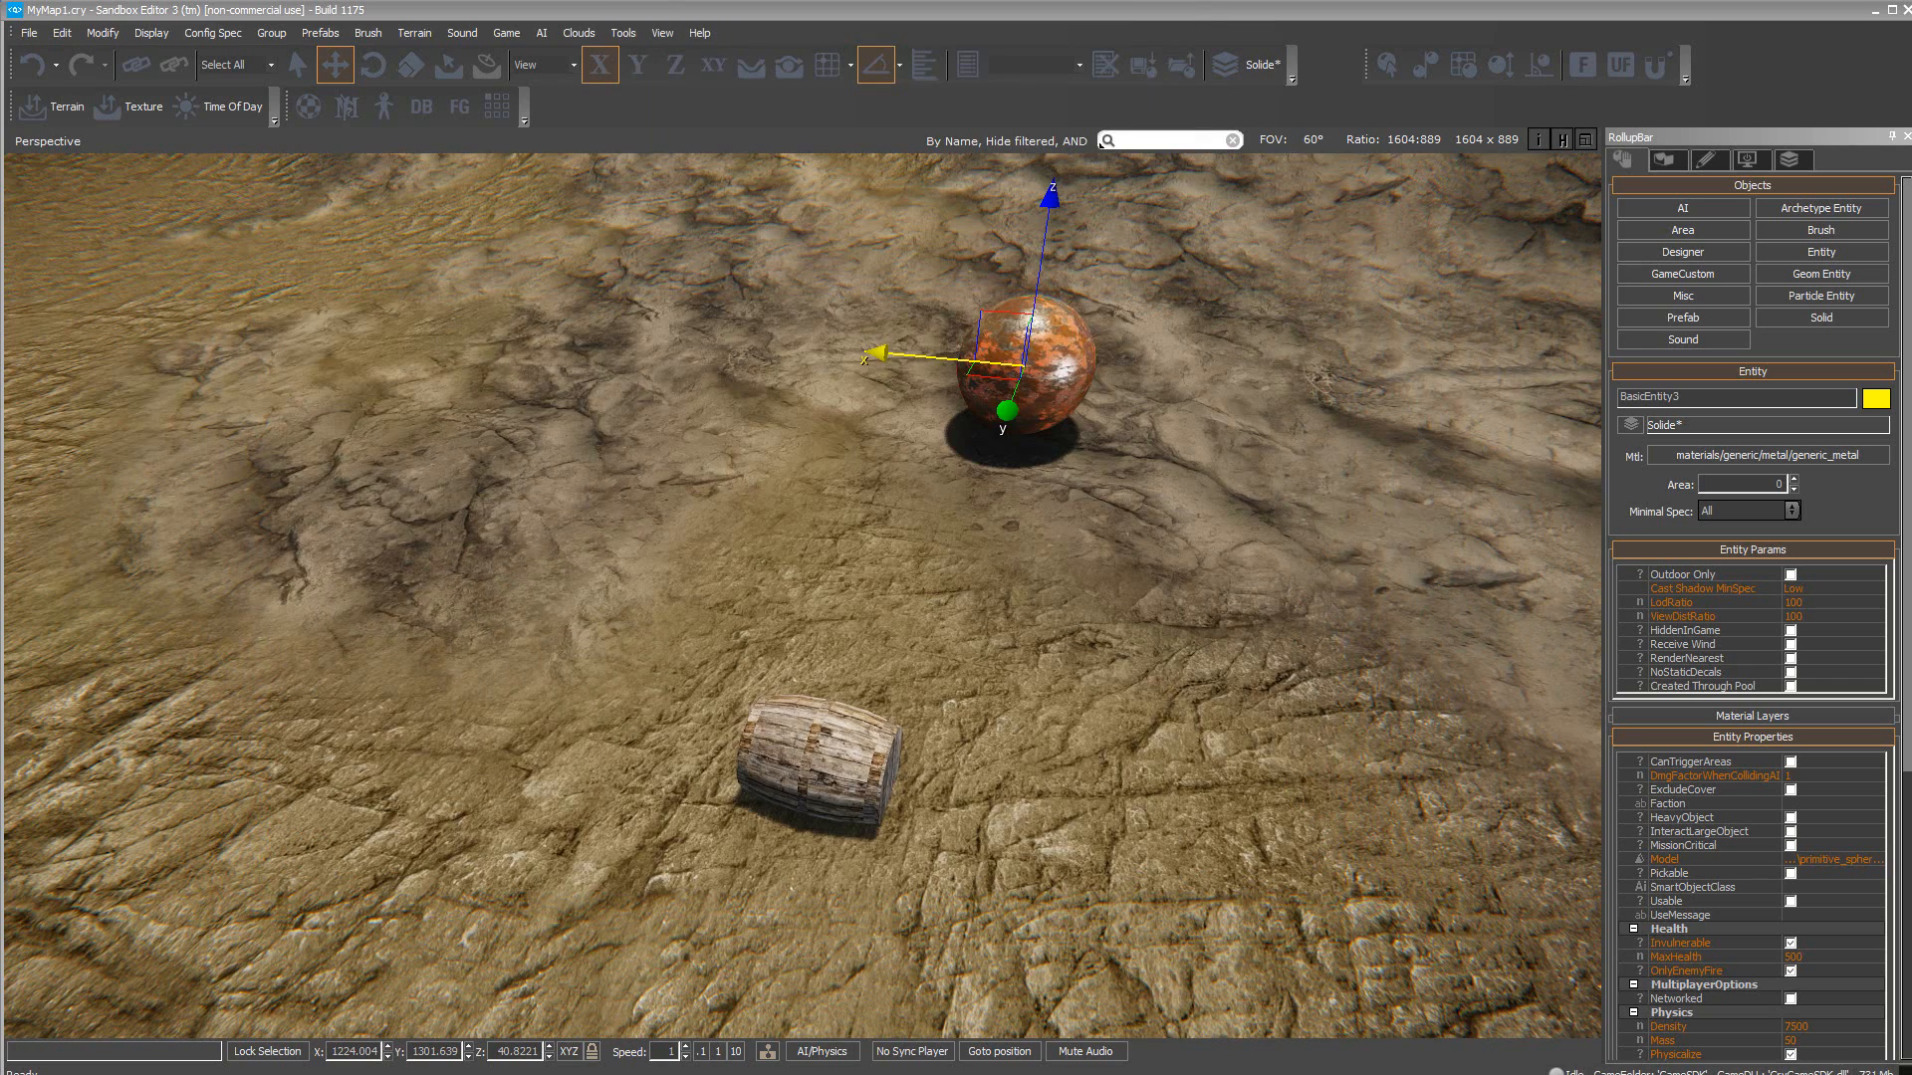
Step: Simulate the metal sphere rolling down the slope towards the wooden barrel, and stop the simulation
left_click(823, 1051)
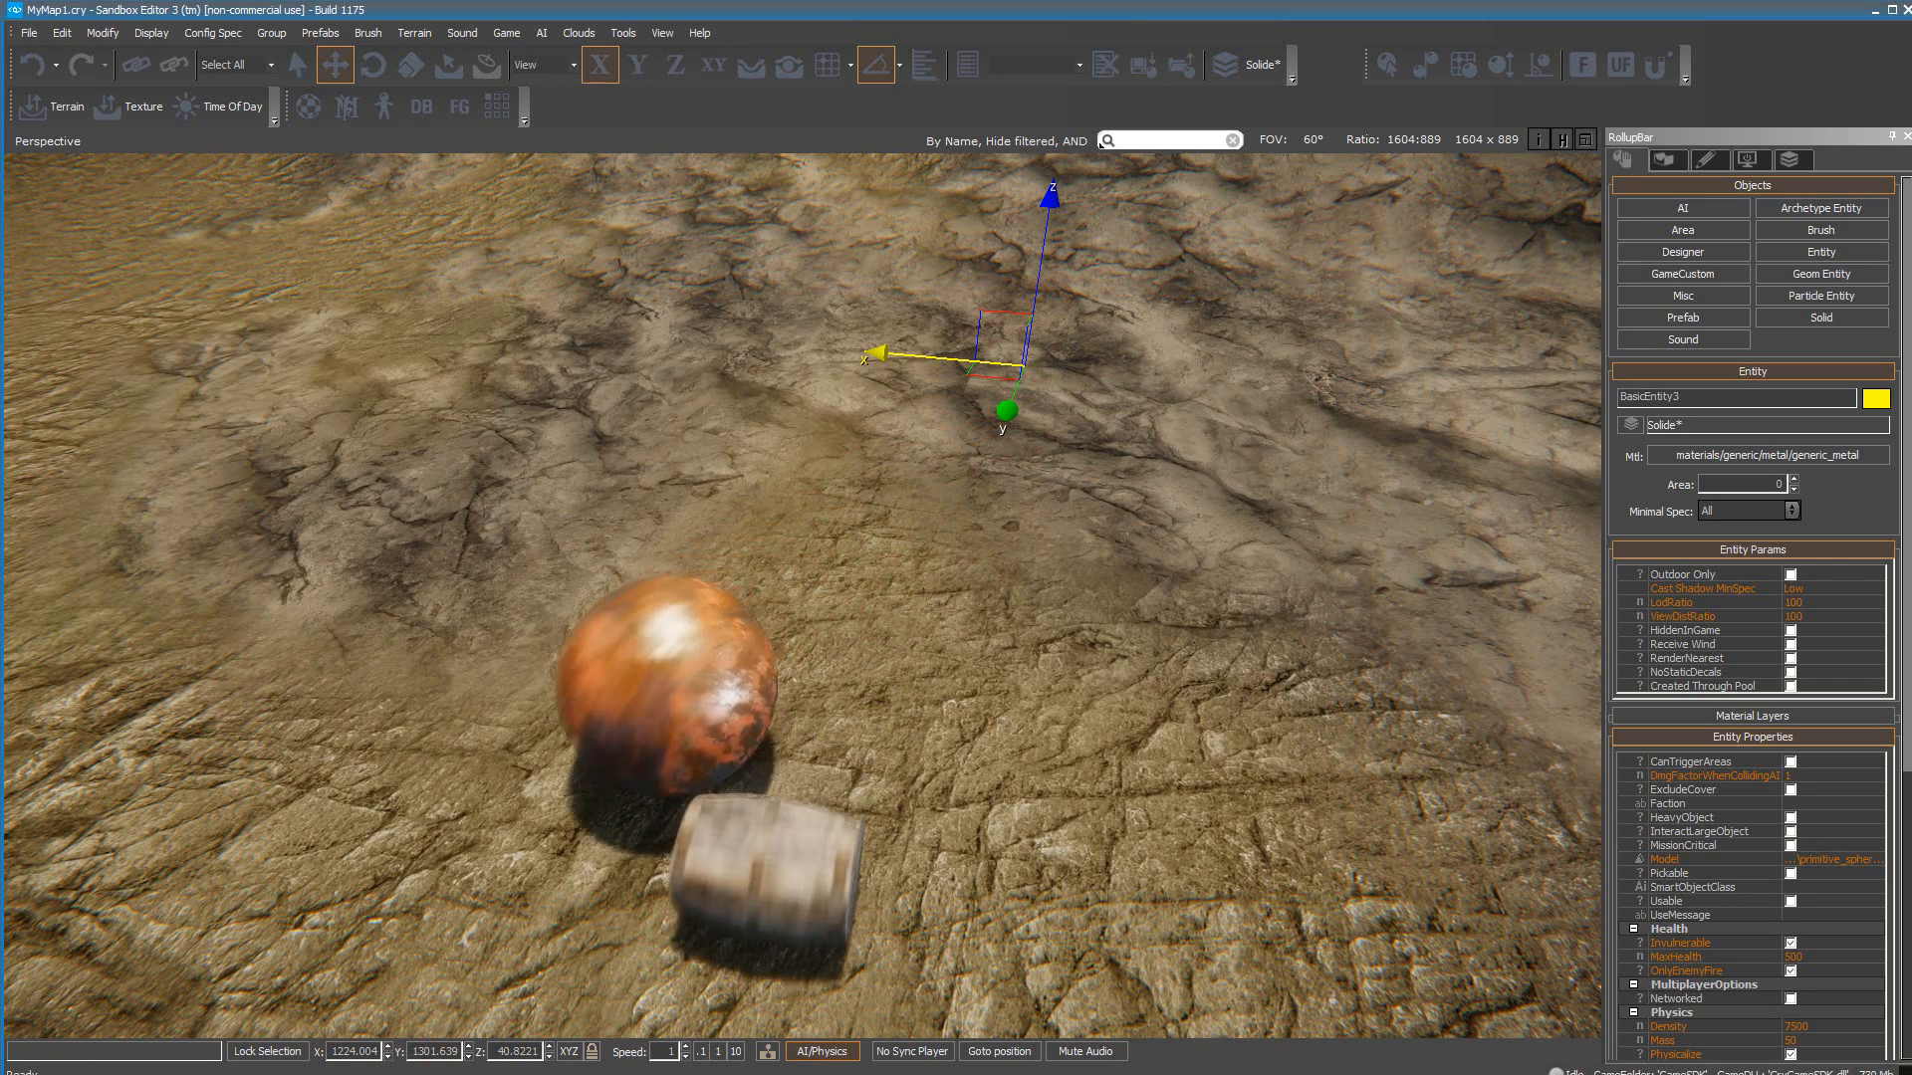
left_click(821, 1052)
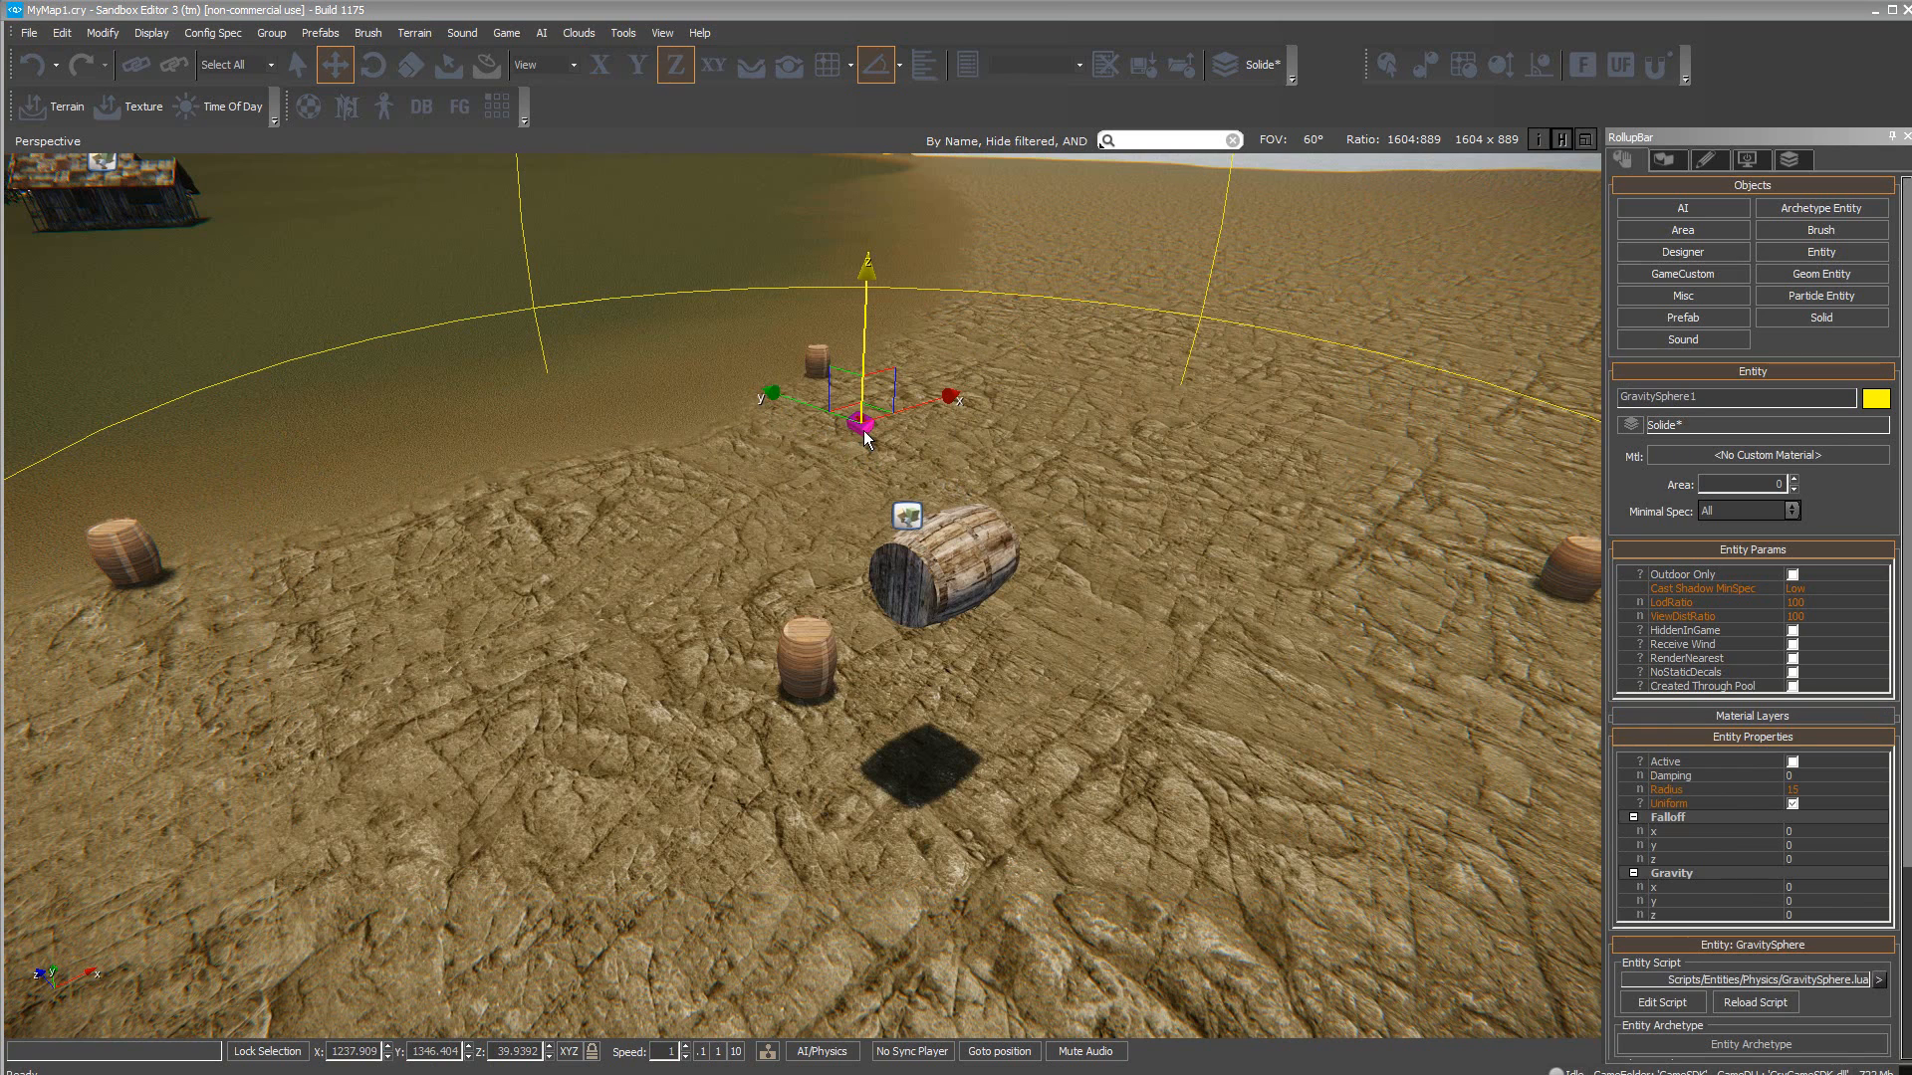
Step: Locate GravitySphere among the Physics entities and select the gravity sphere already placed near the barrels
left_click(1820, 255)
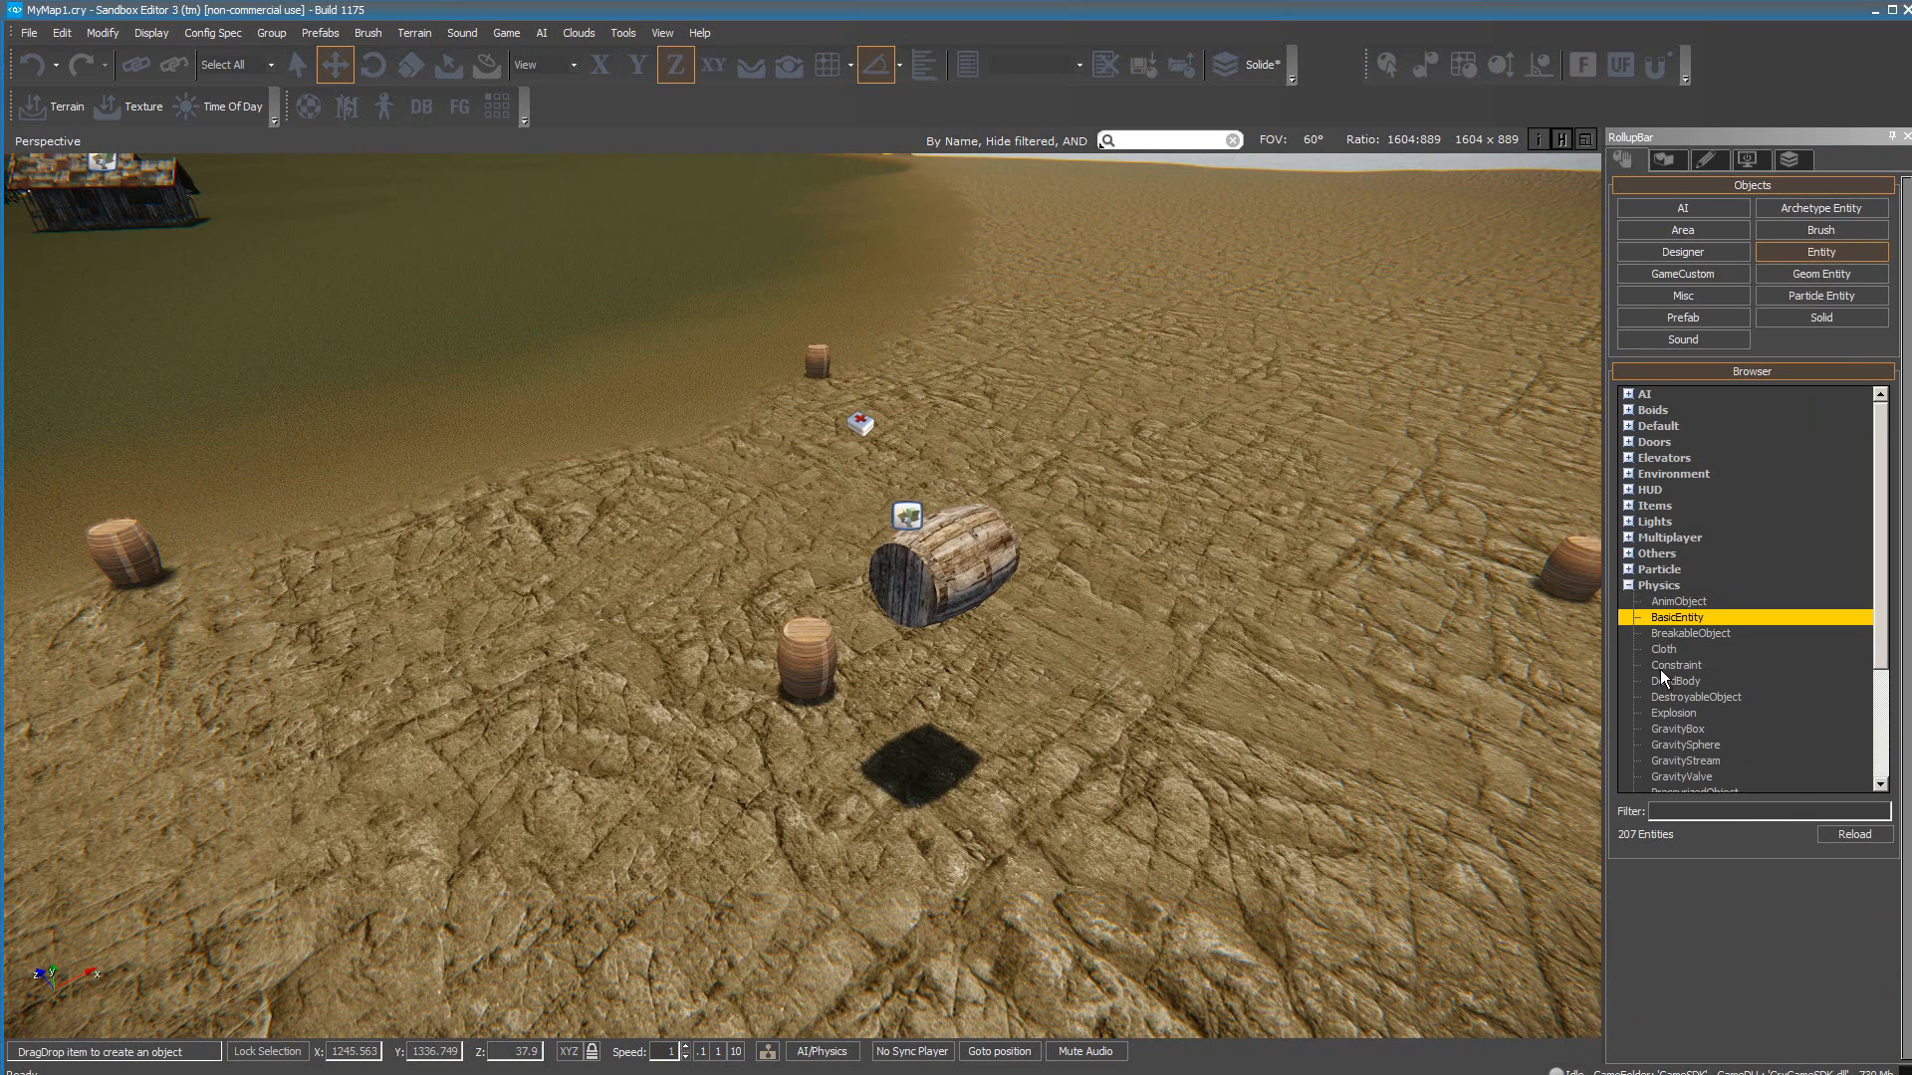
left_click(1685, 746)
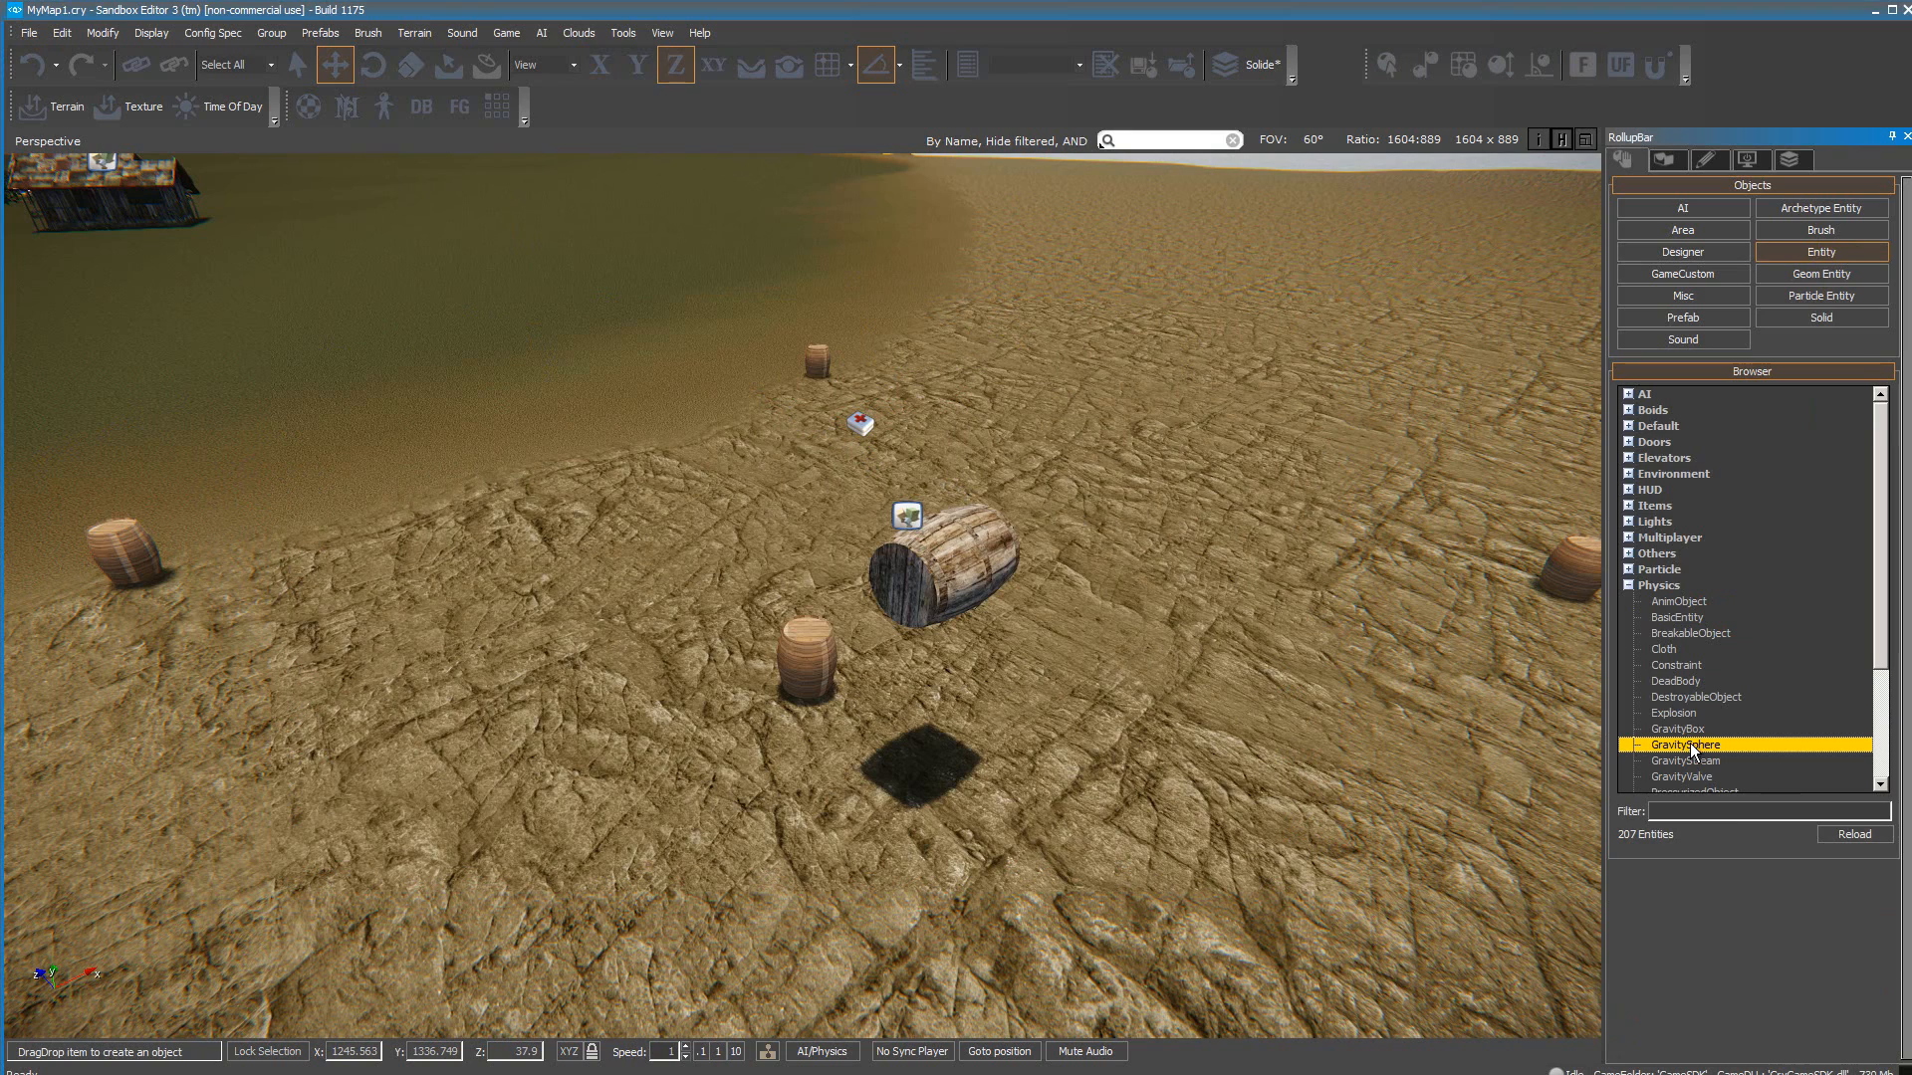
left_click_drag(1685, 746, 866, 413)
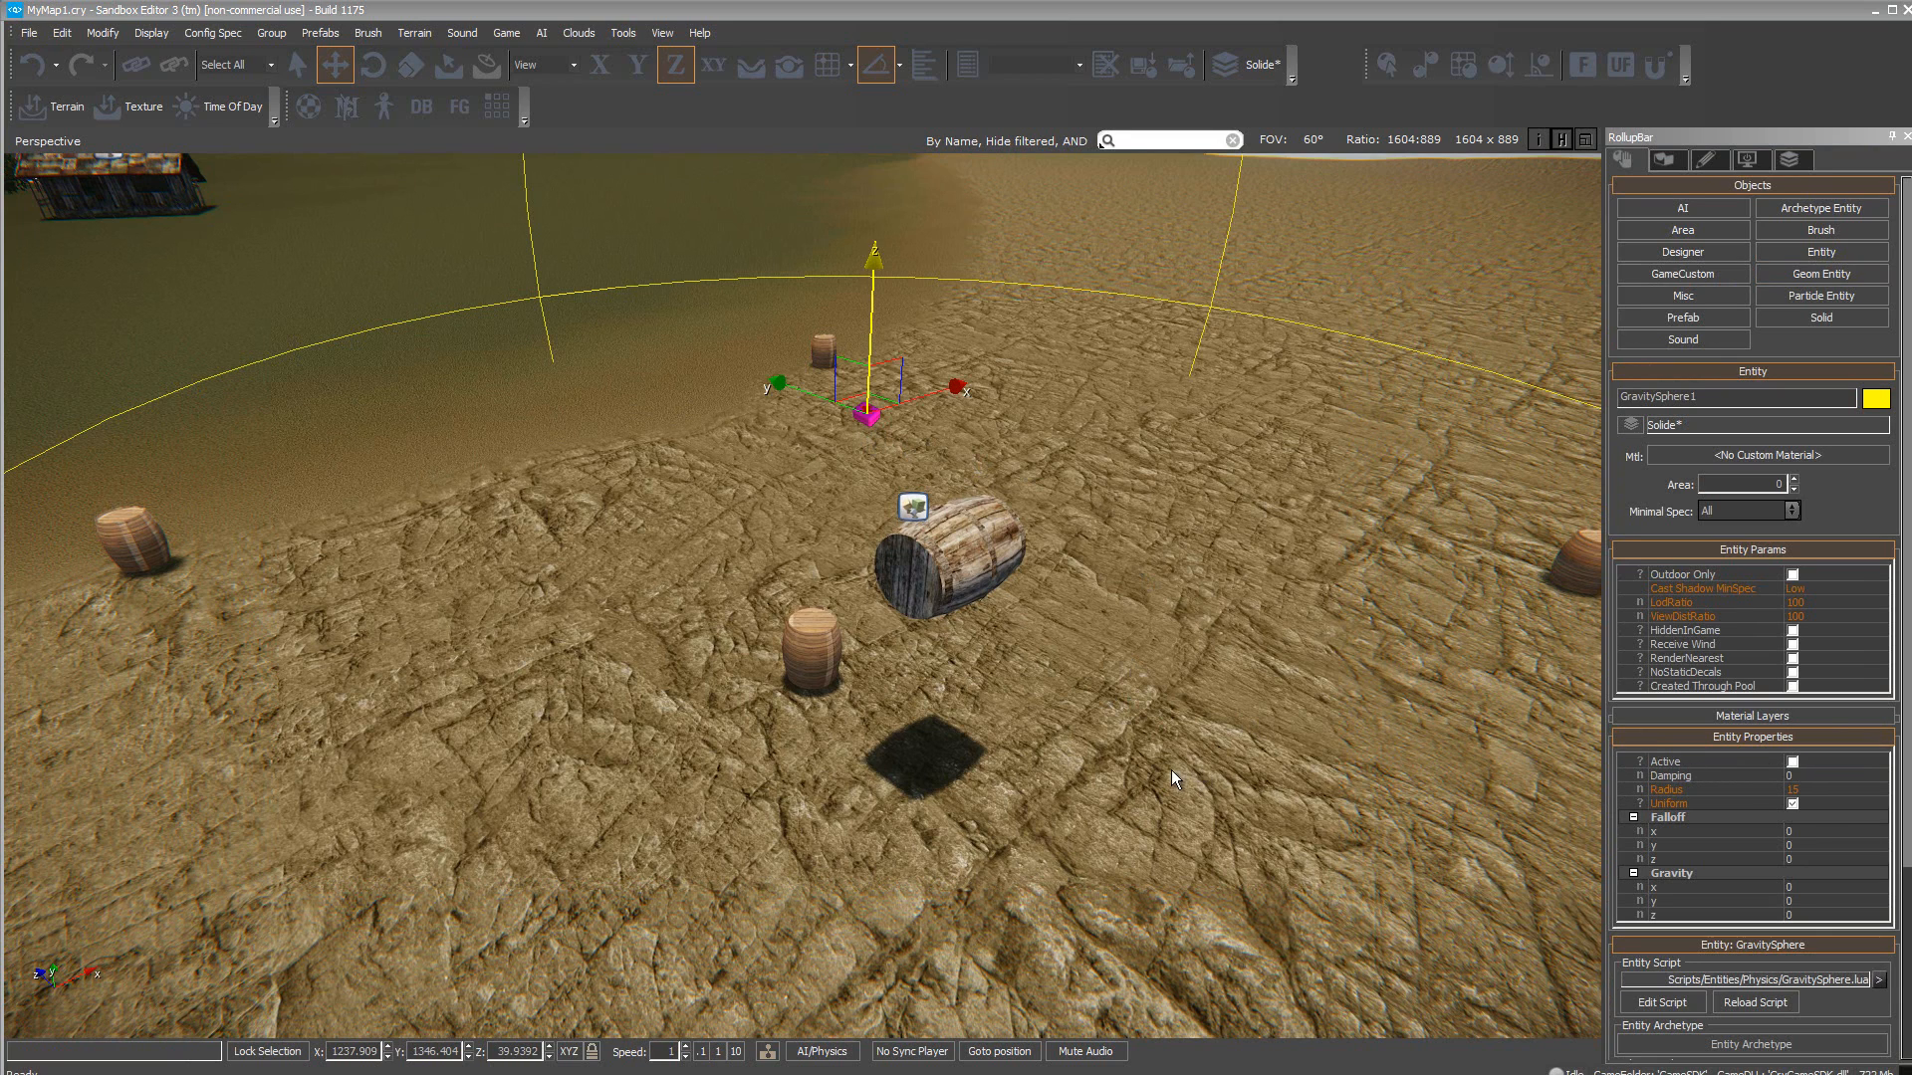
Step: Start the physics simulation and select the large floating wooden barrel beside the gravity sphere
left_click(832, 1051)
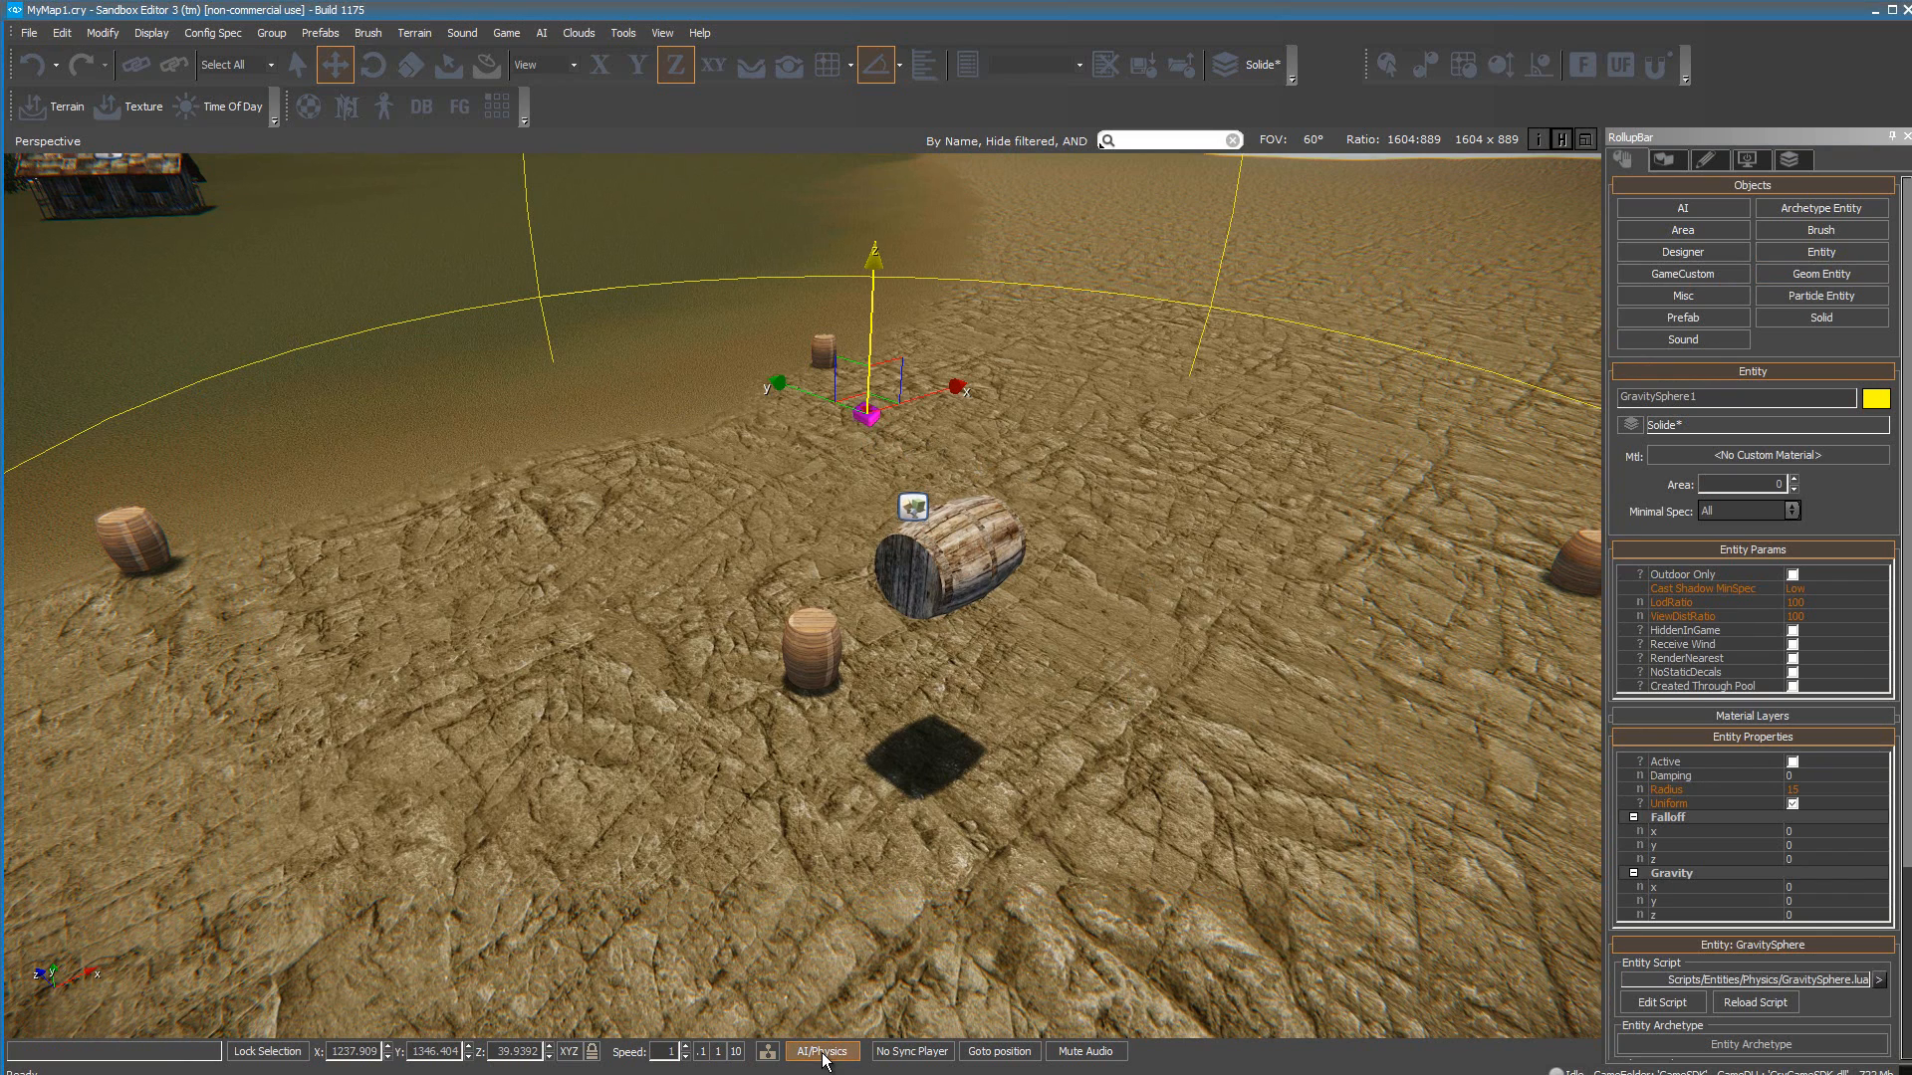
left_click(990, 553)
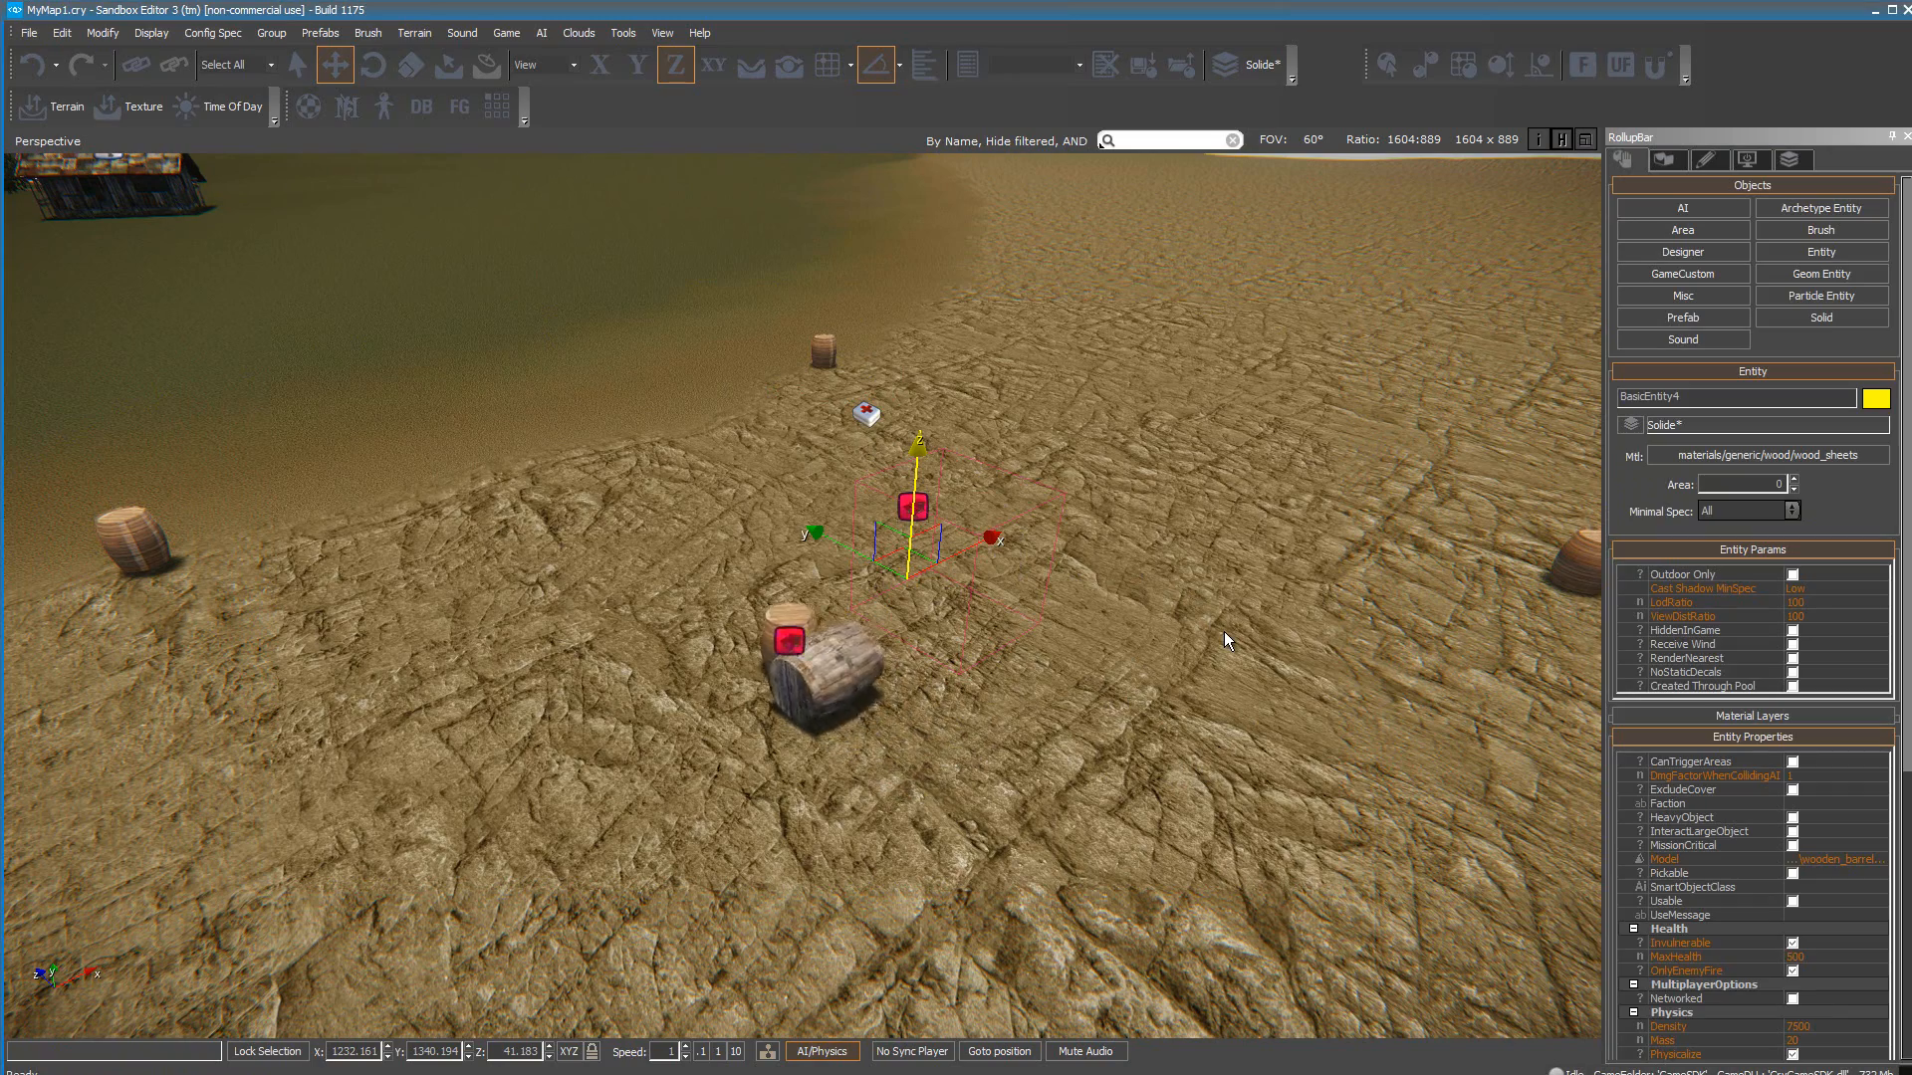
Step: Stop the physics simulation, run it again and select the large barrel floating inside the gravity sphere
left_click(813, 1052)
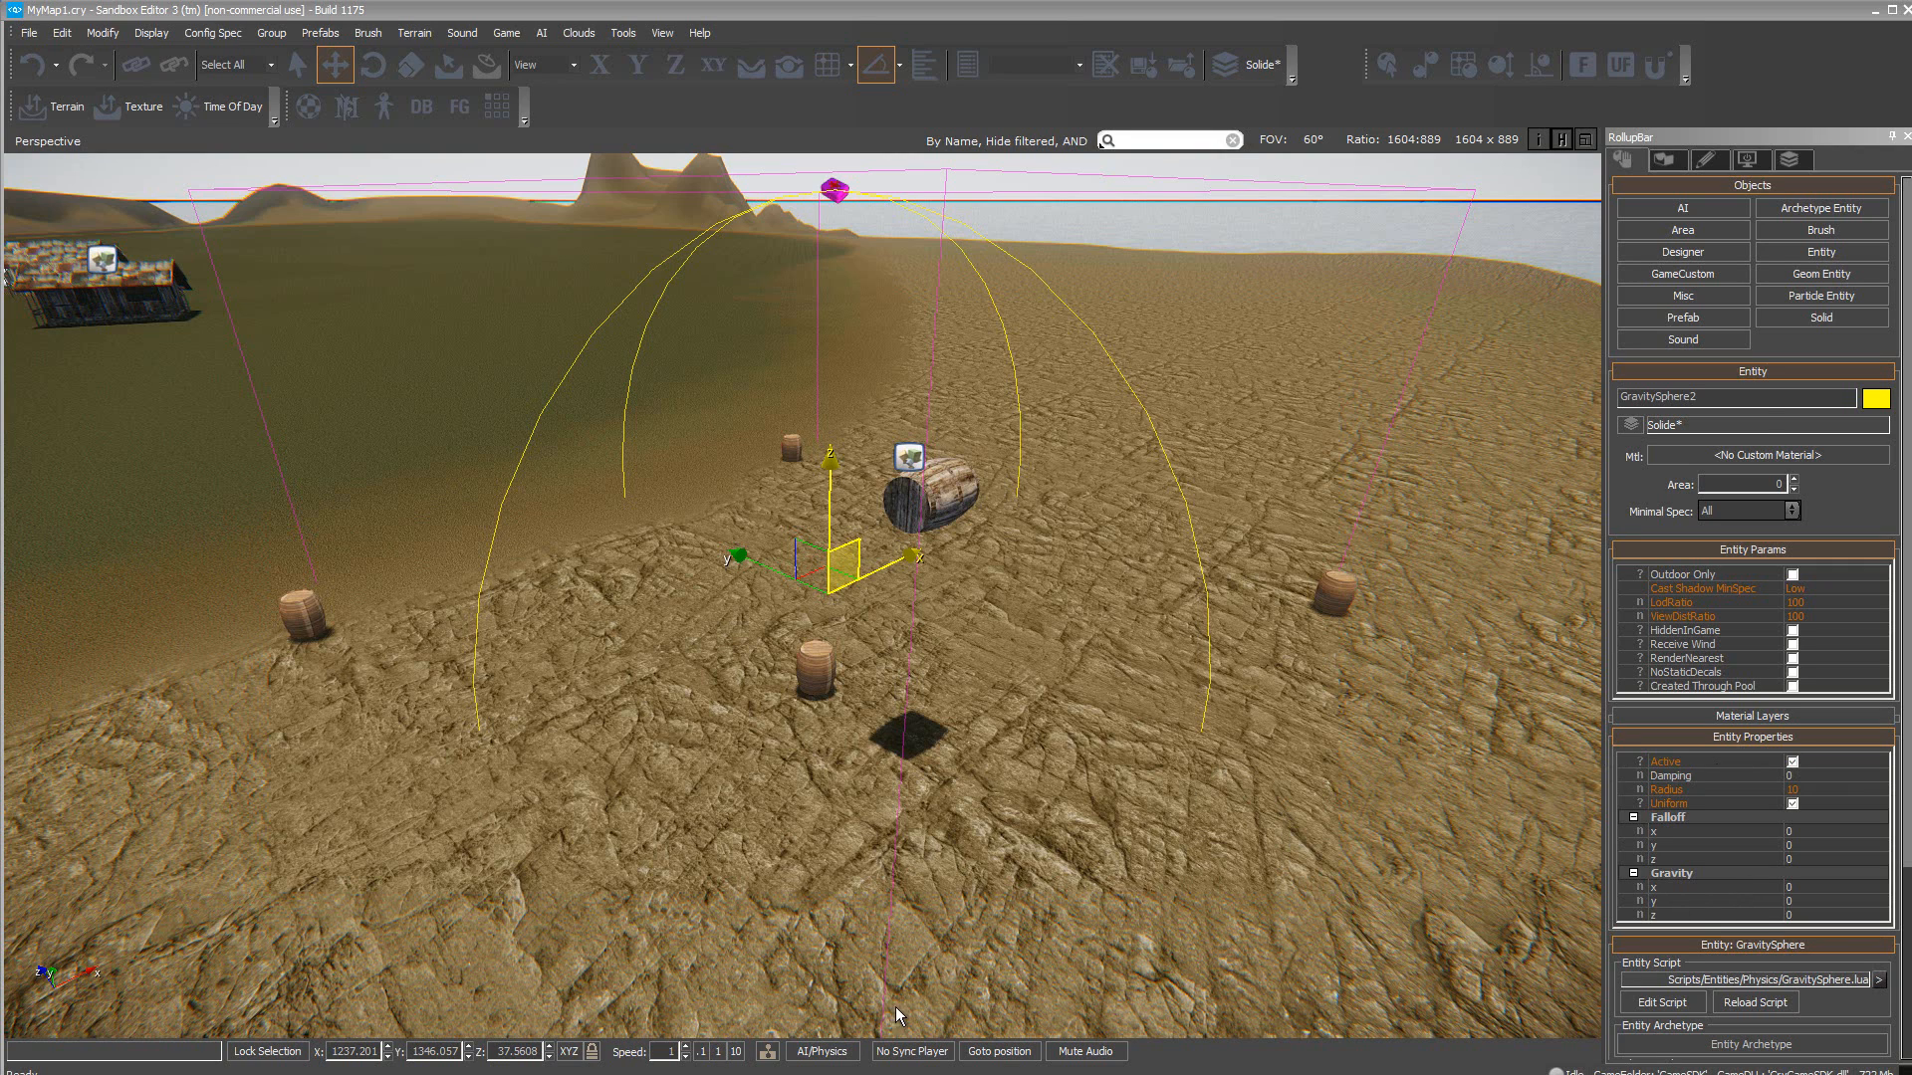
left_click(821, 1051)
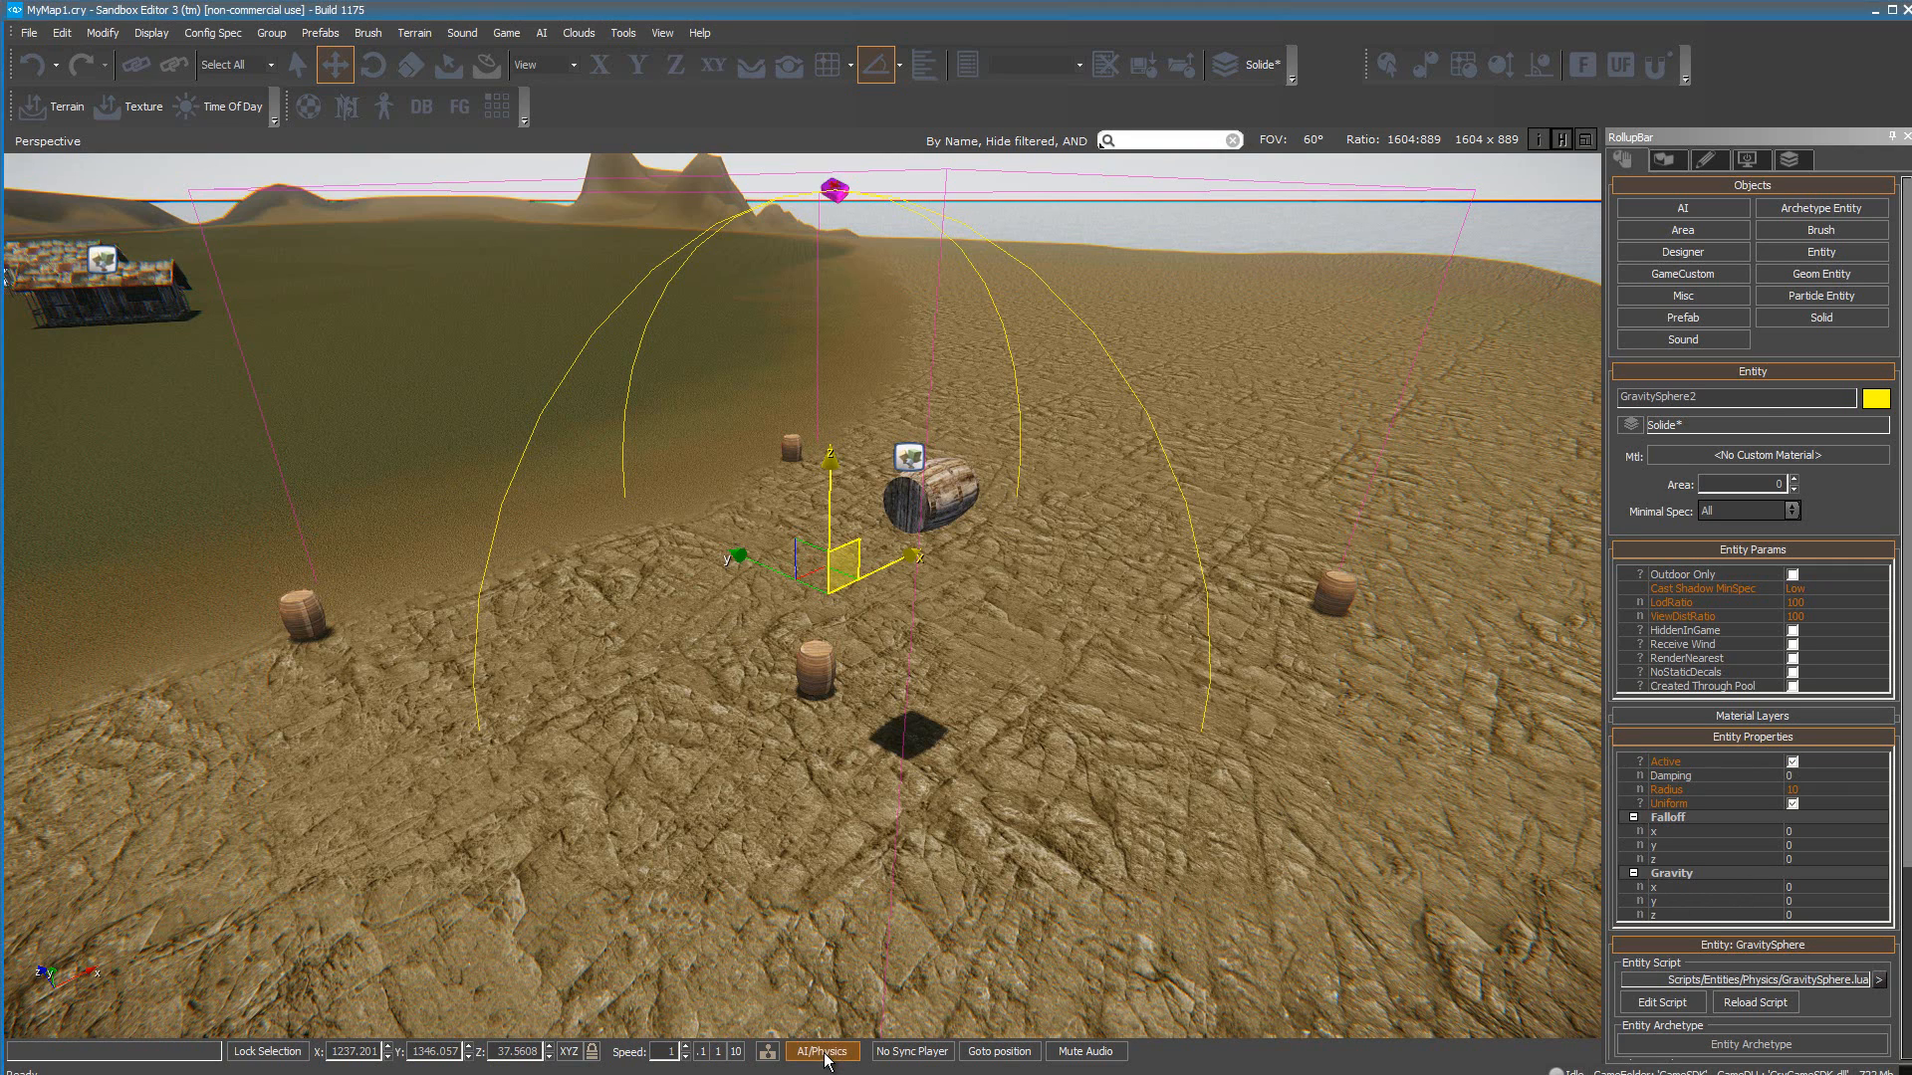
left_click(962, 481)
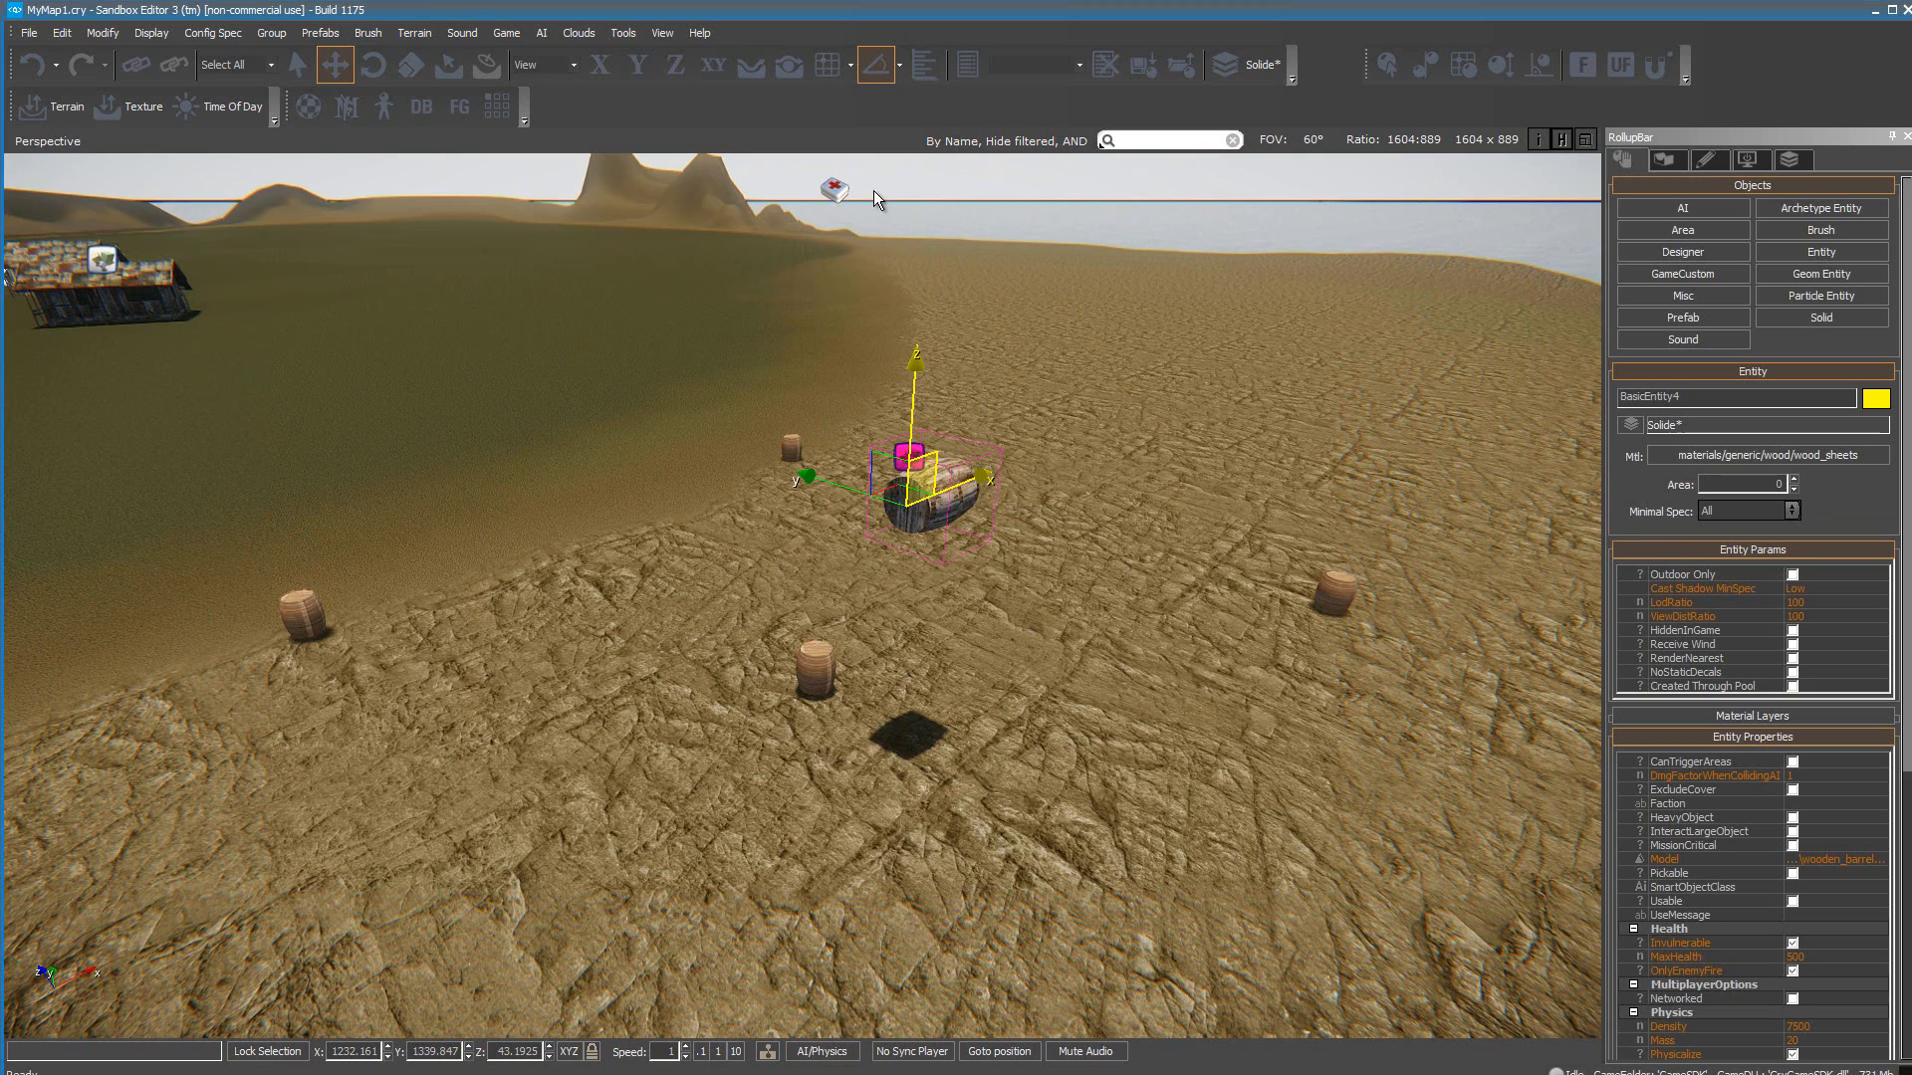
Step: Set the z gravity of the gravity sphere around the barrels to -9.81 and deselect it
left_click(832, 183)
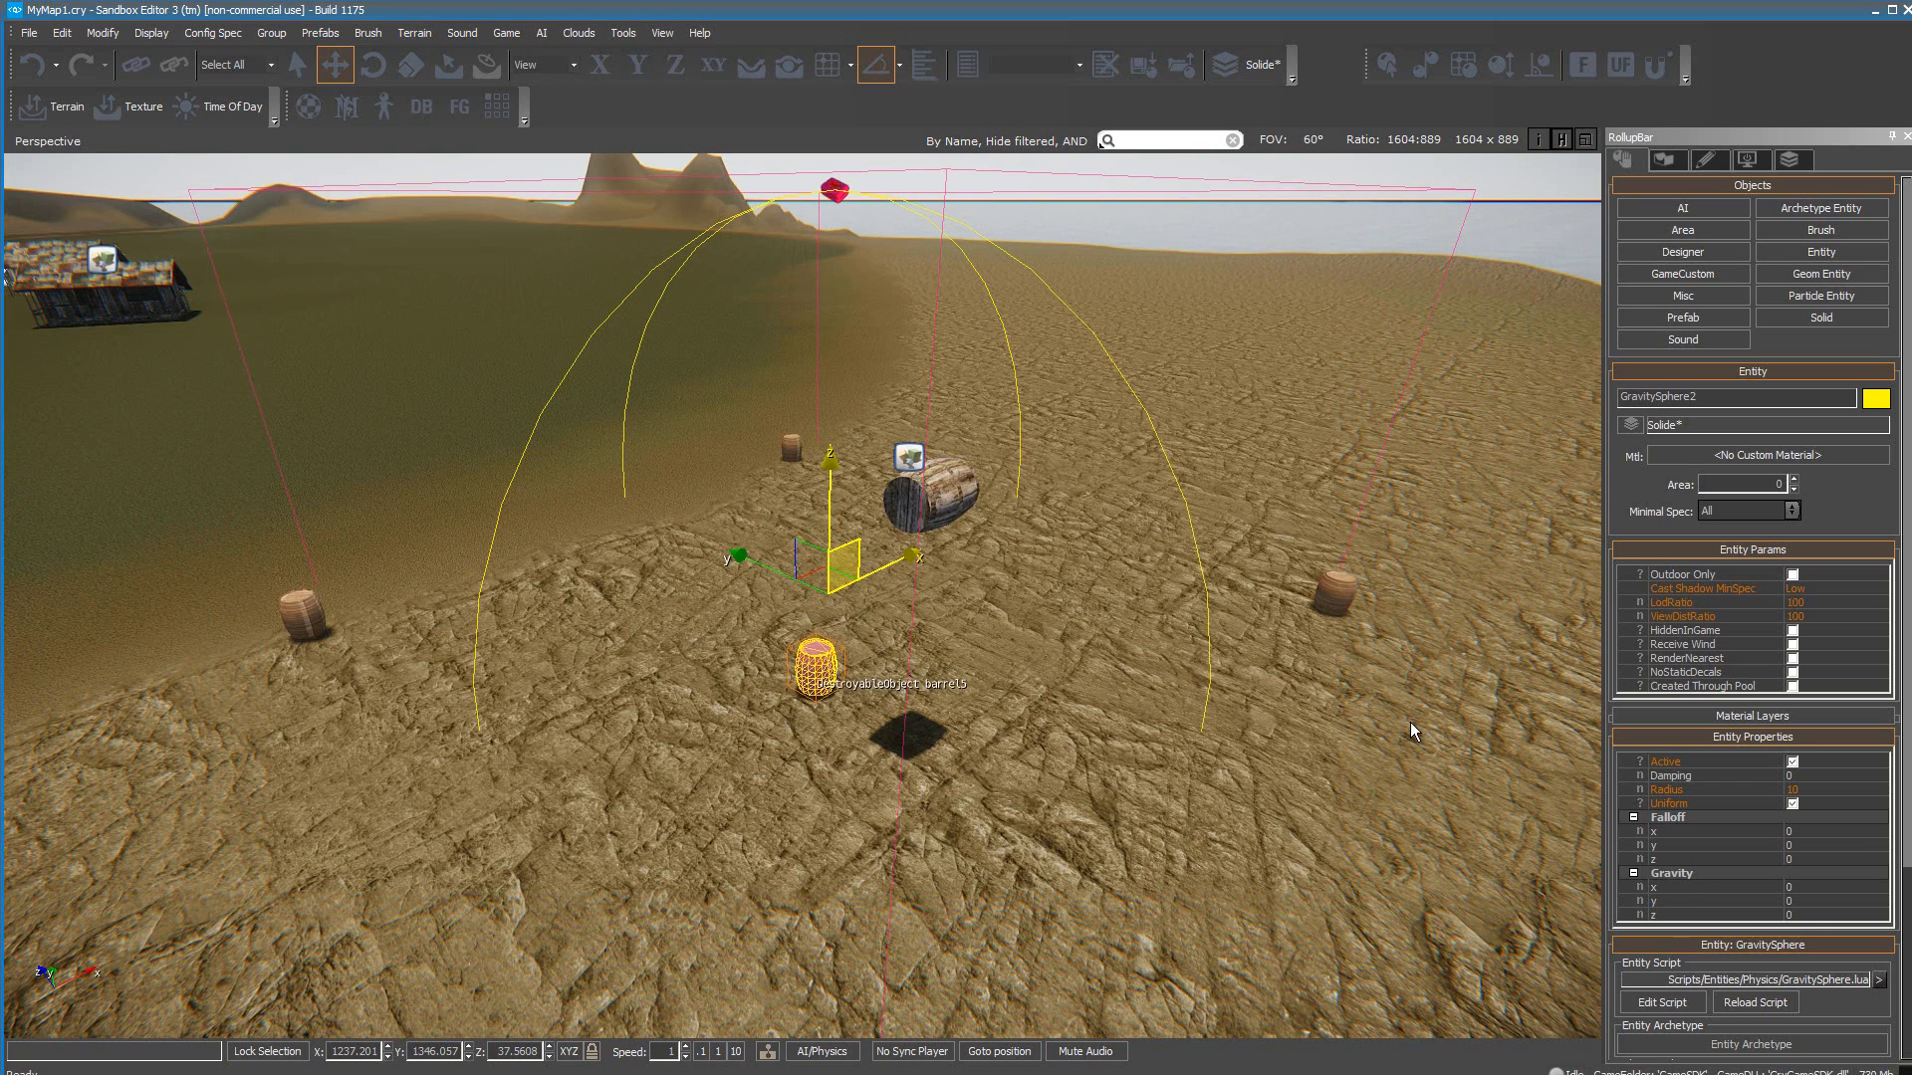
left_click(1807, 916)
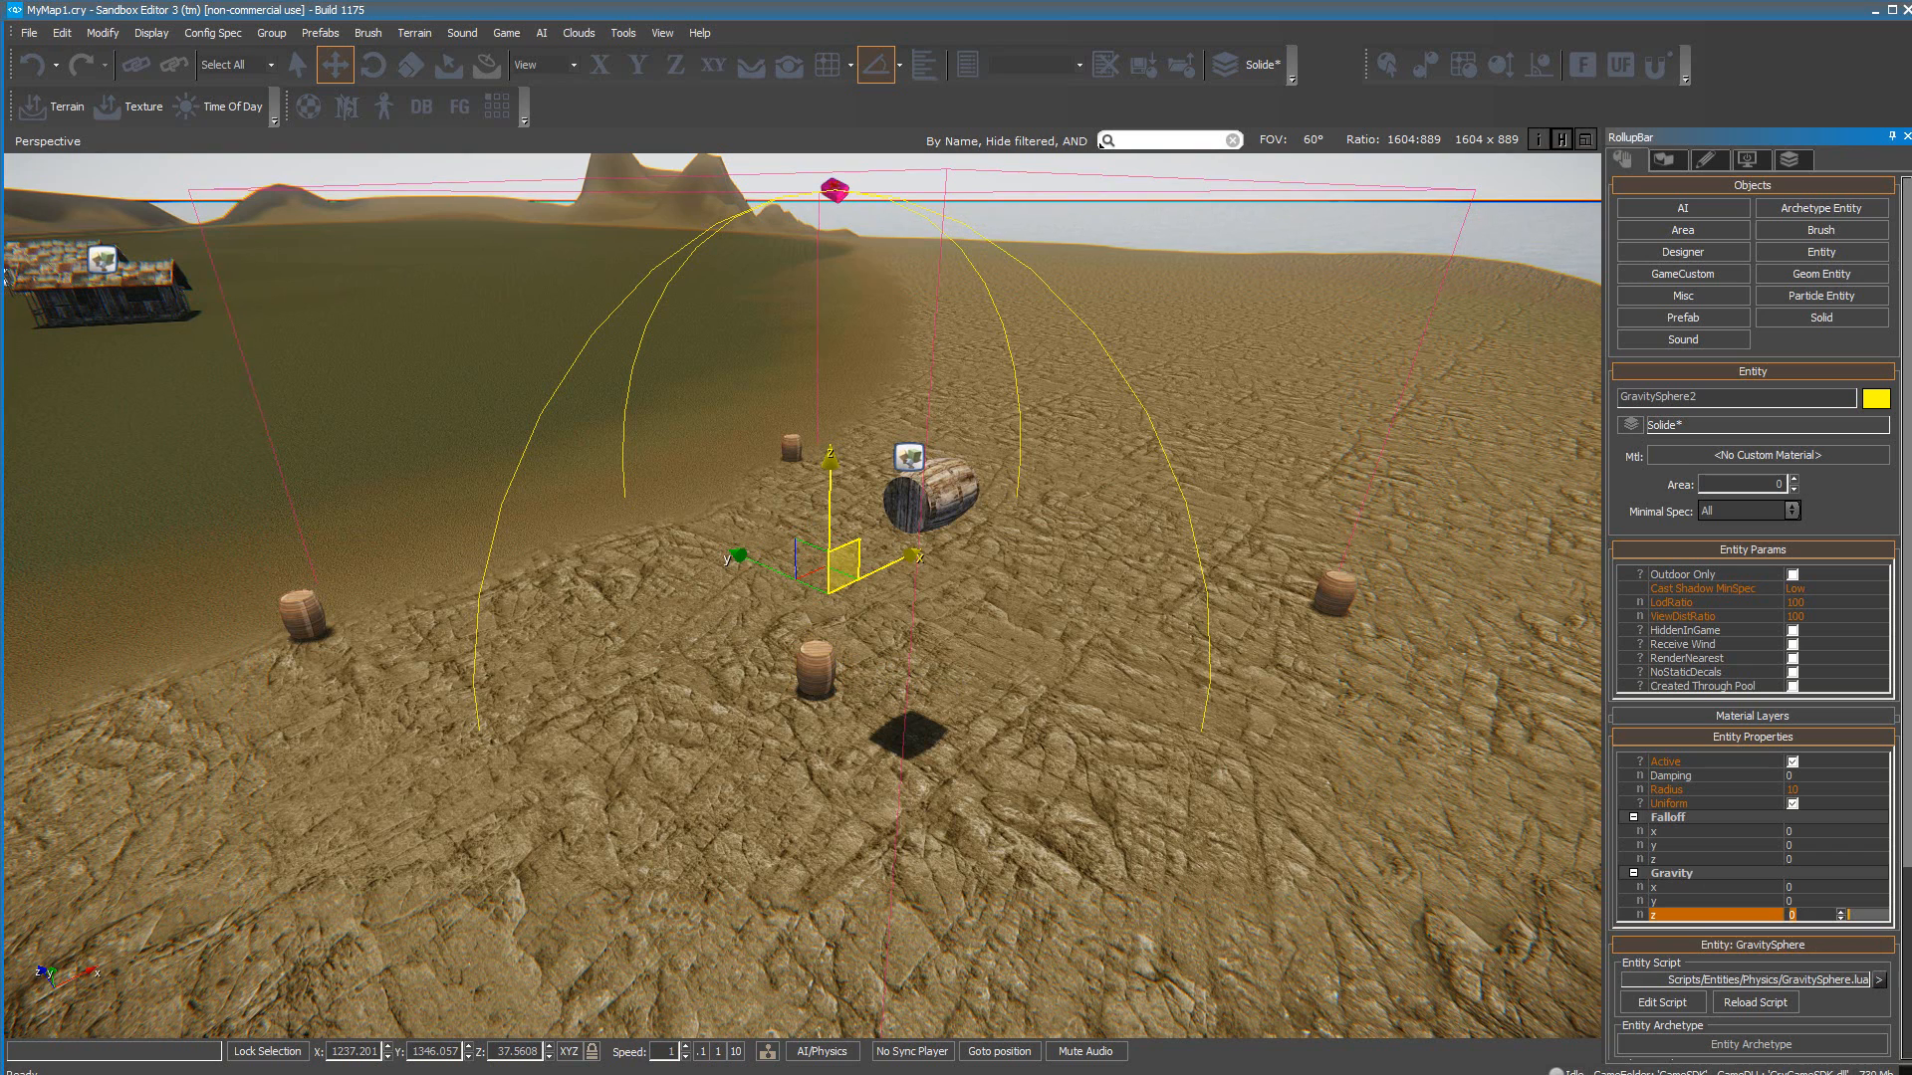
type("-9.81")
left_click(1131, 871)
Step: Simulate the large floating barrel under the sphere's z gravity, and stop the simulation
left_click(821, 1052)
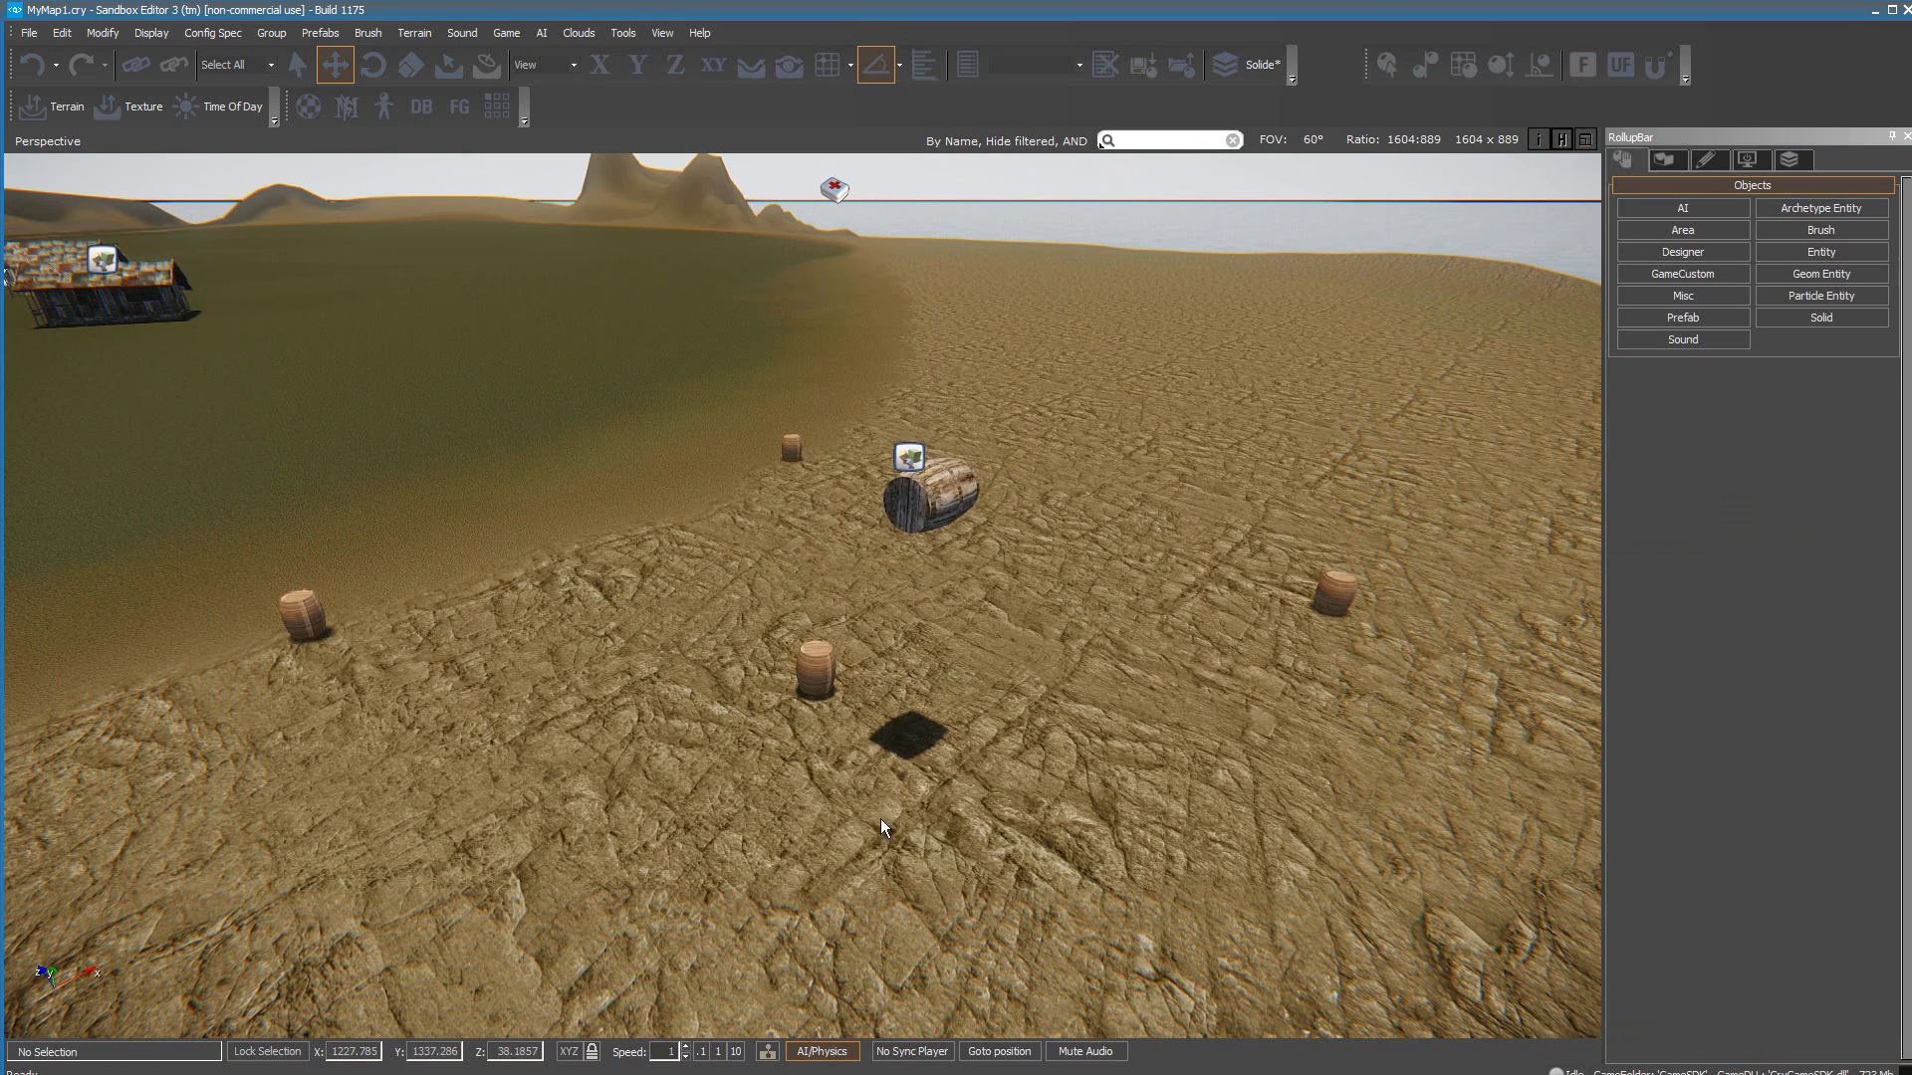
left_click(950, 501)
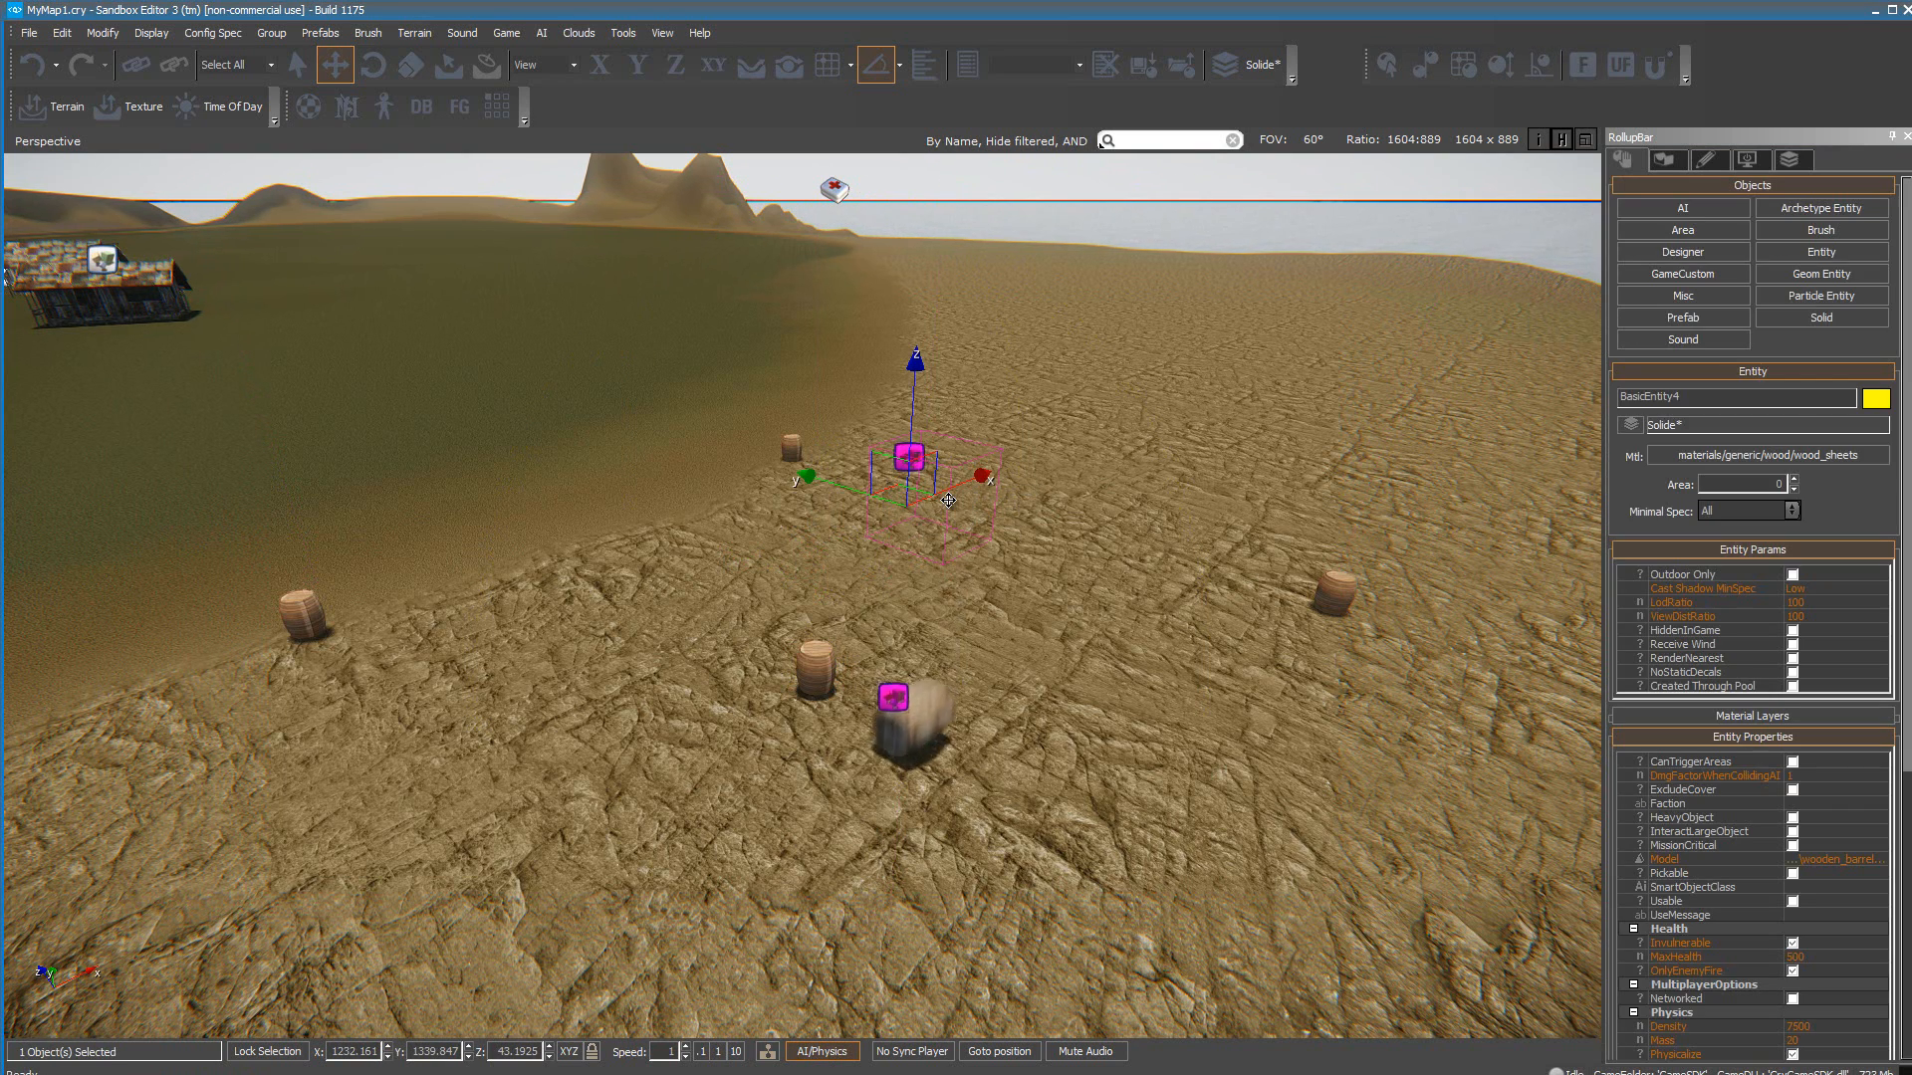
left_click(818, 1053)
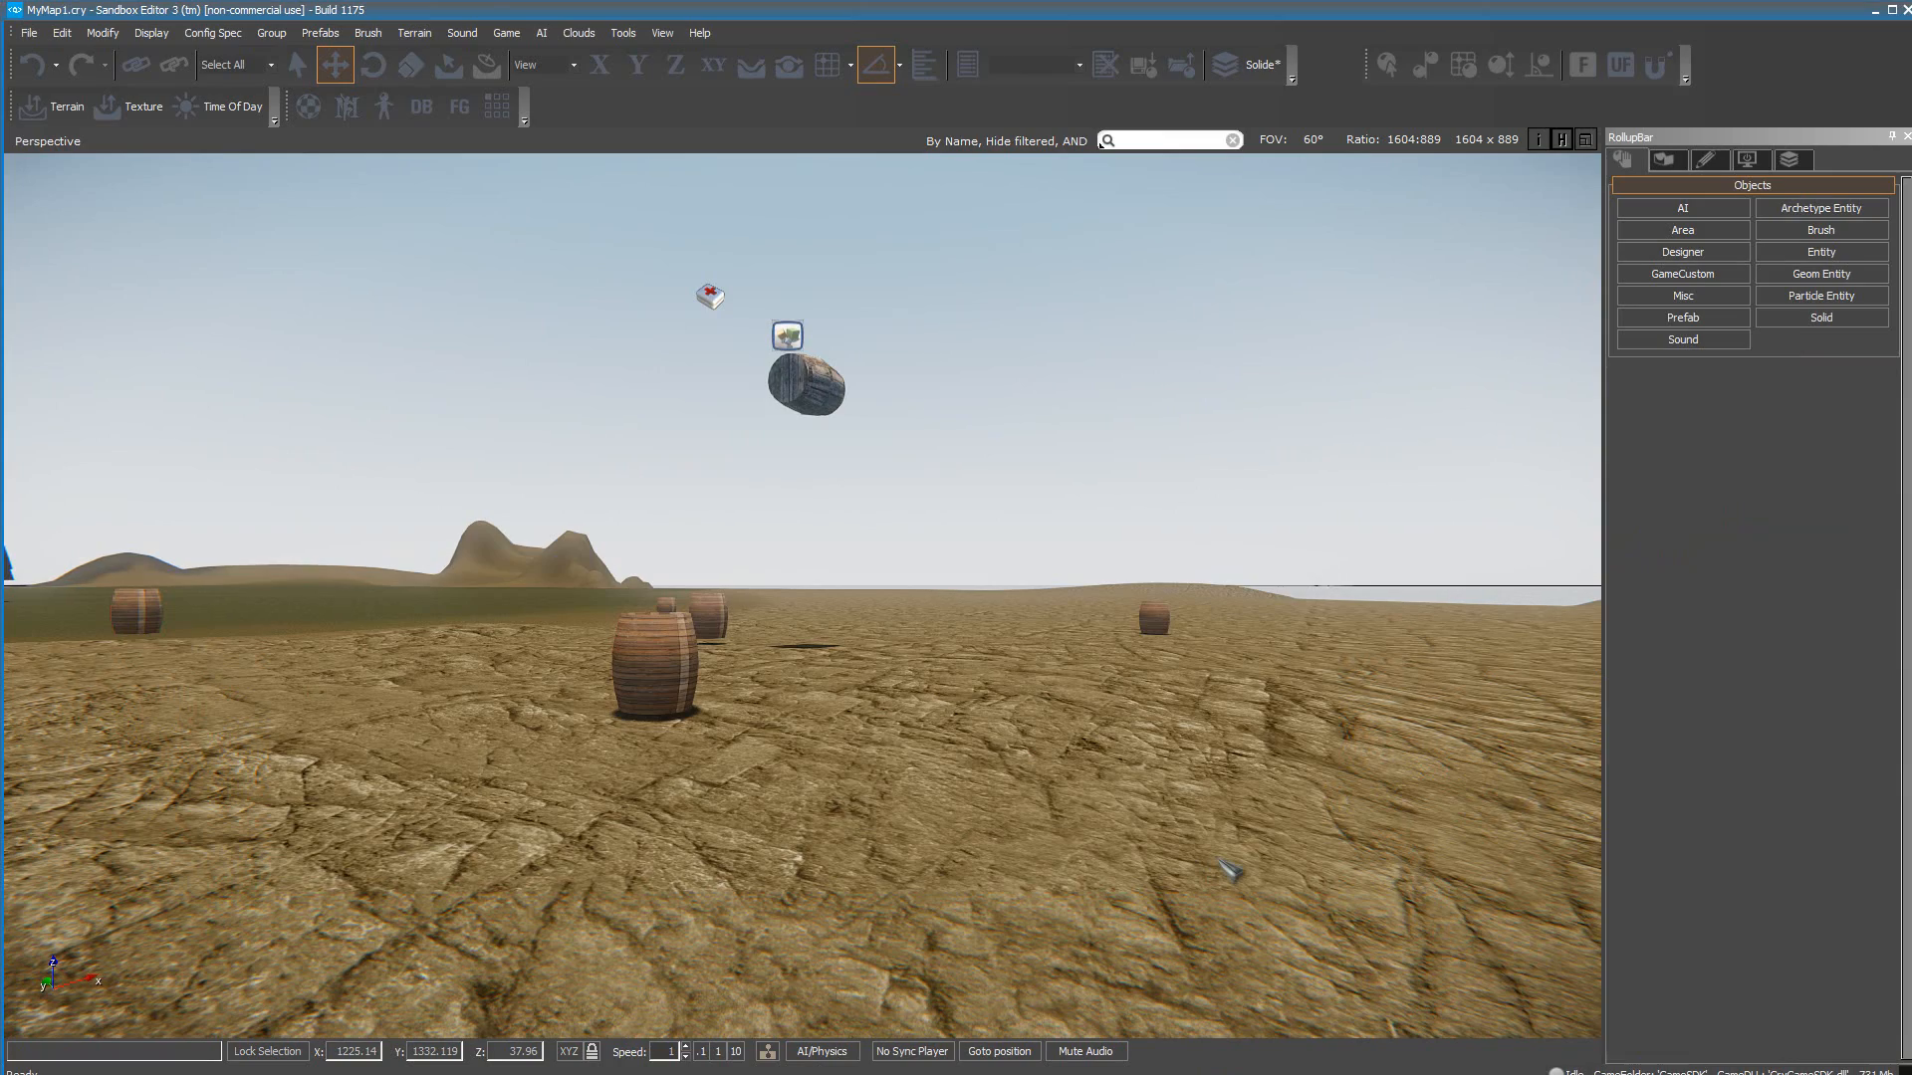
Step: Test the gravity sphere in game mode by shooting with the rifle, and return to editing
key("ctrl+g")
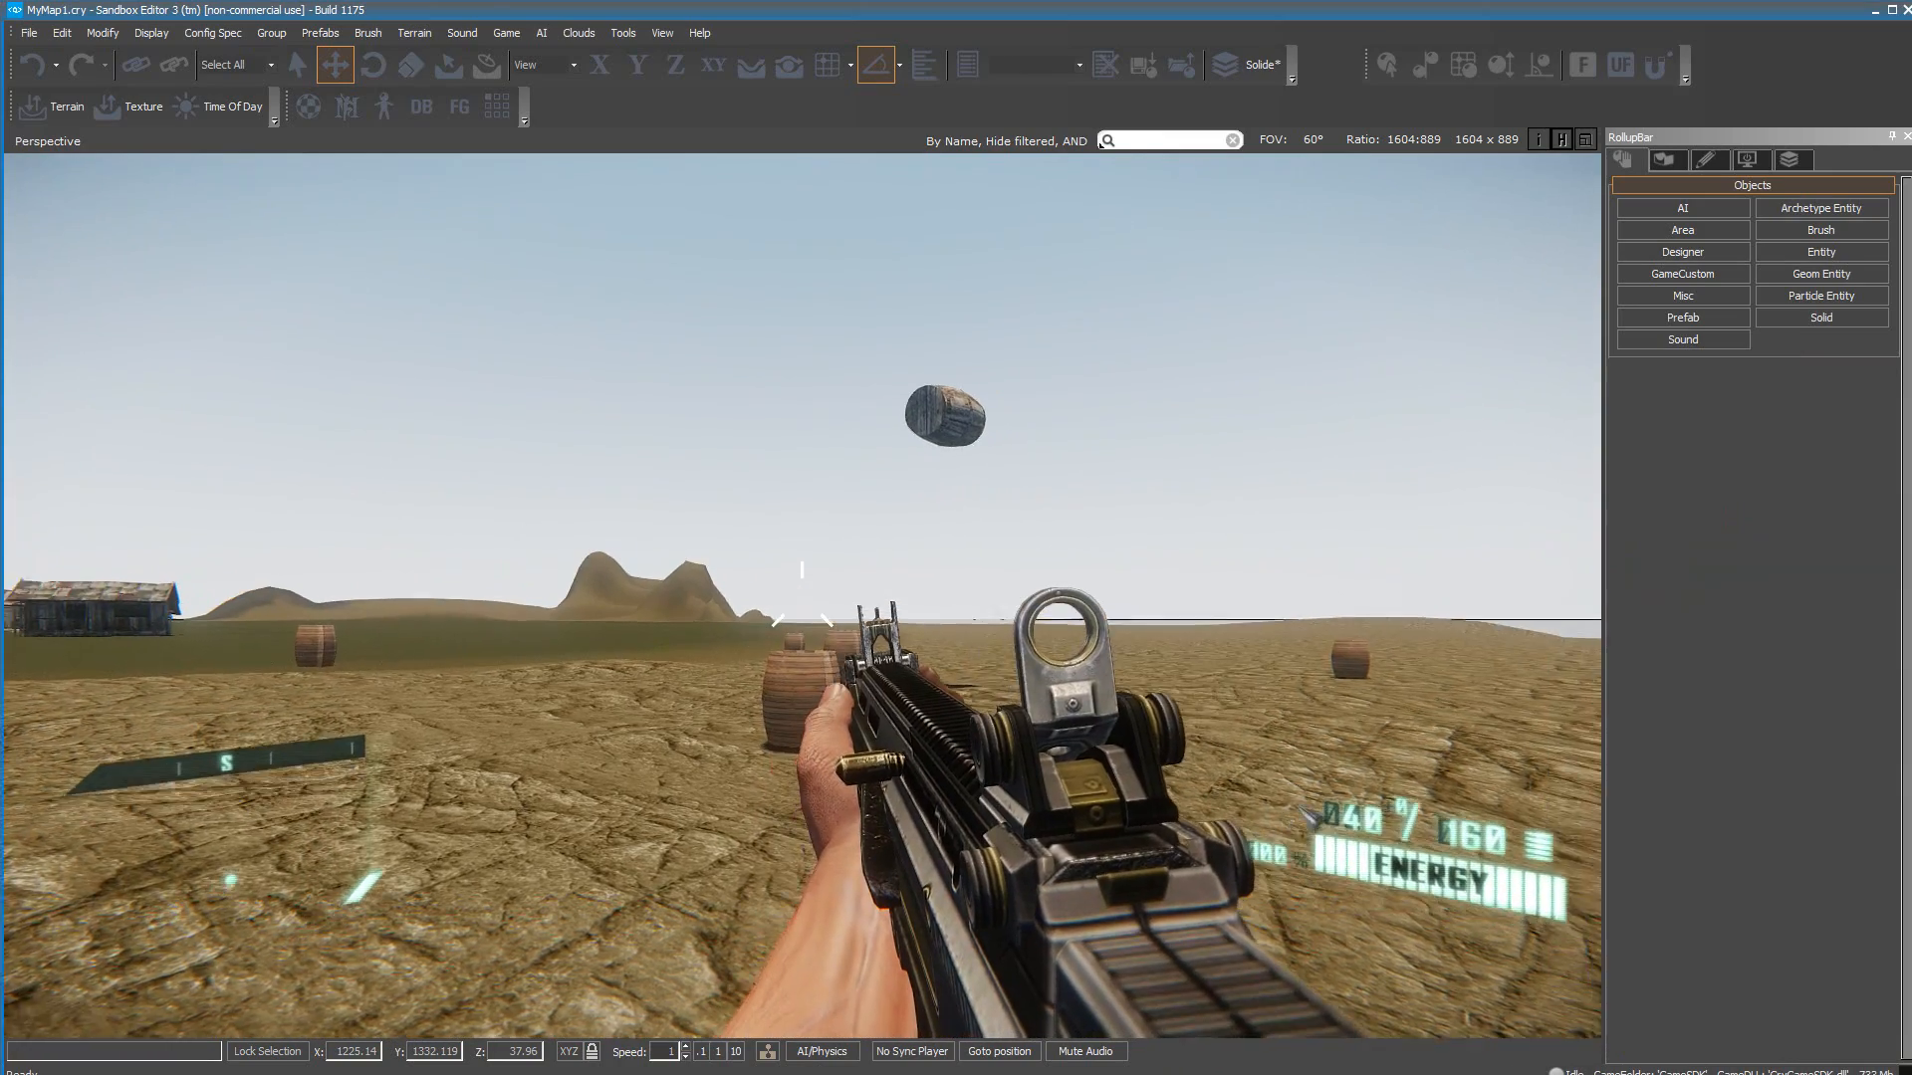
left_click(1559, 492)
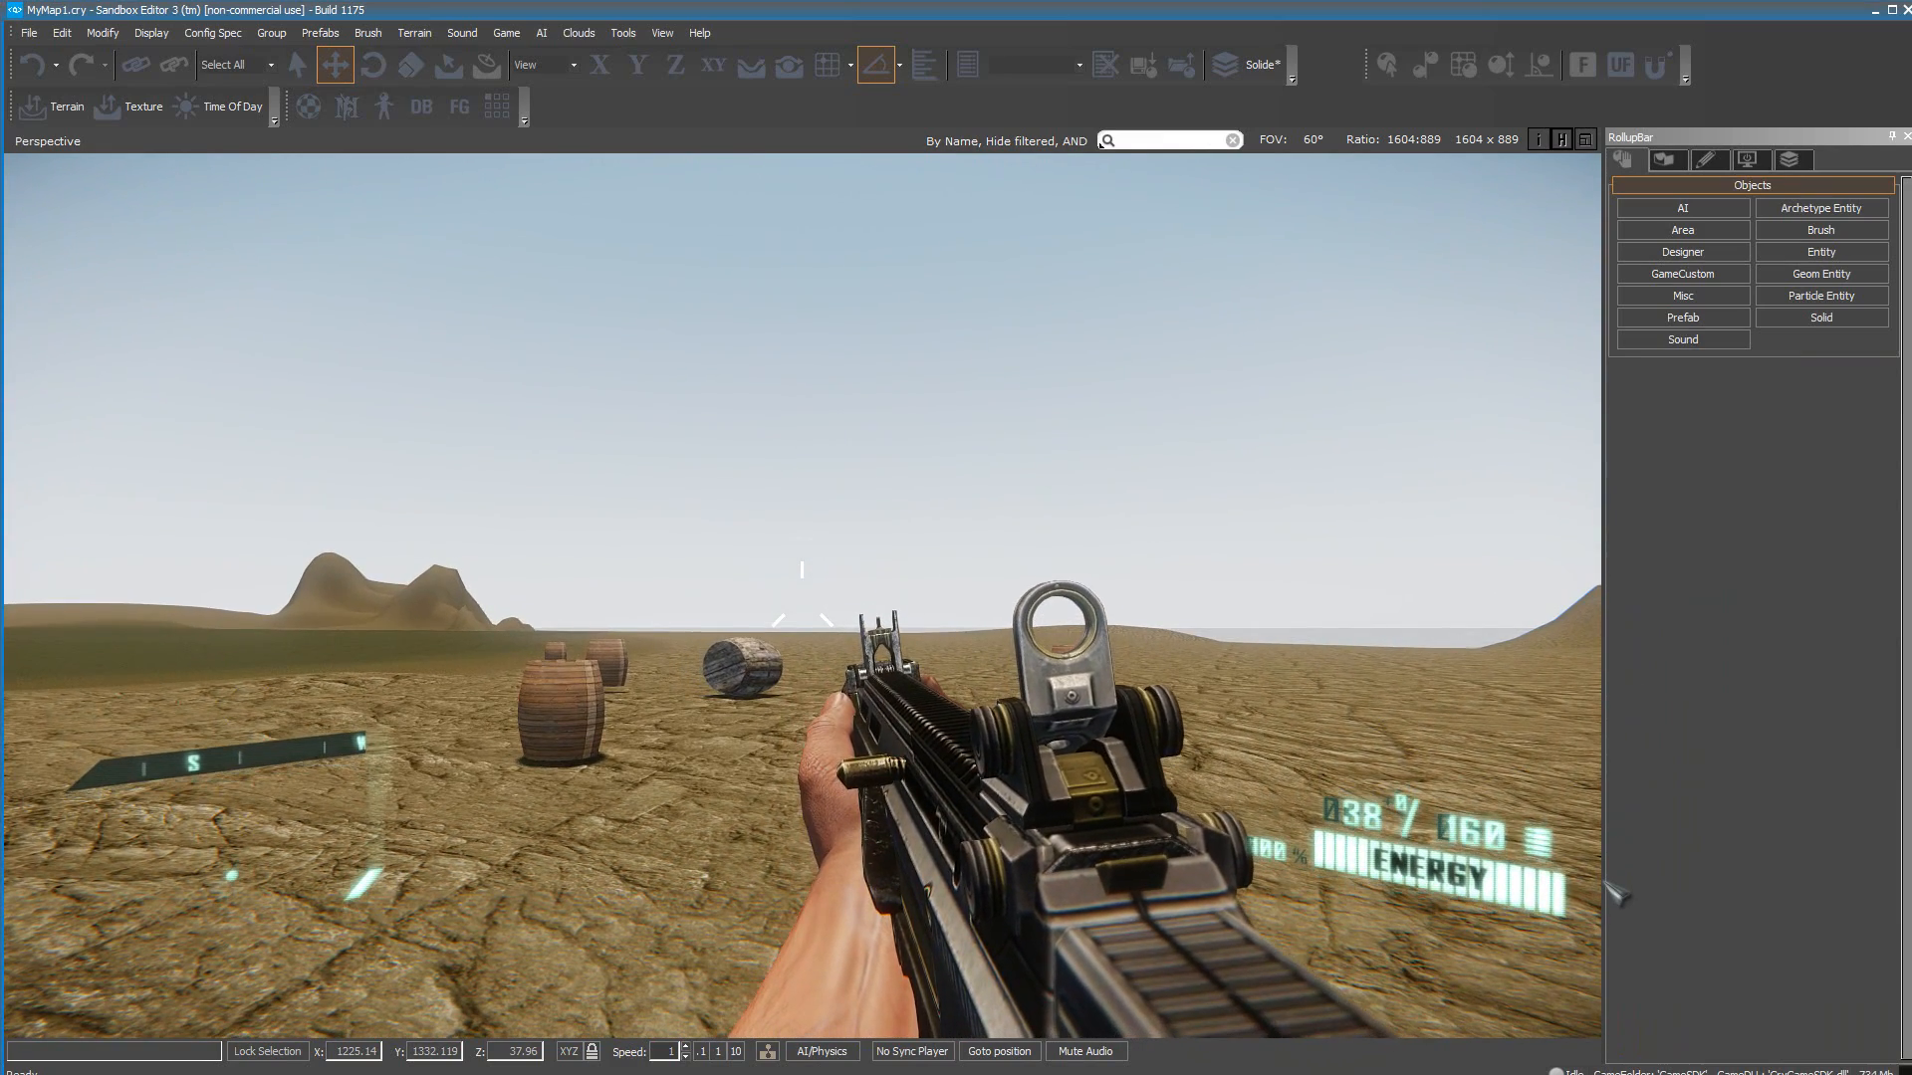
key("Escape")
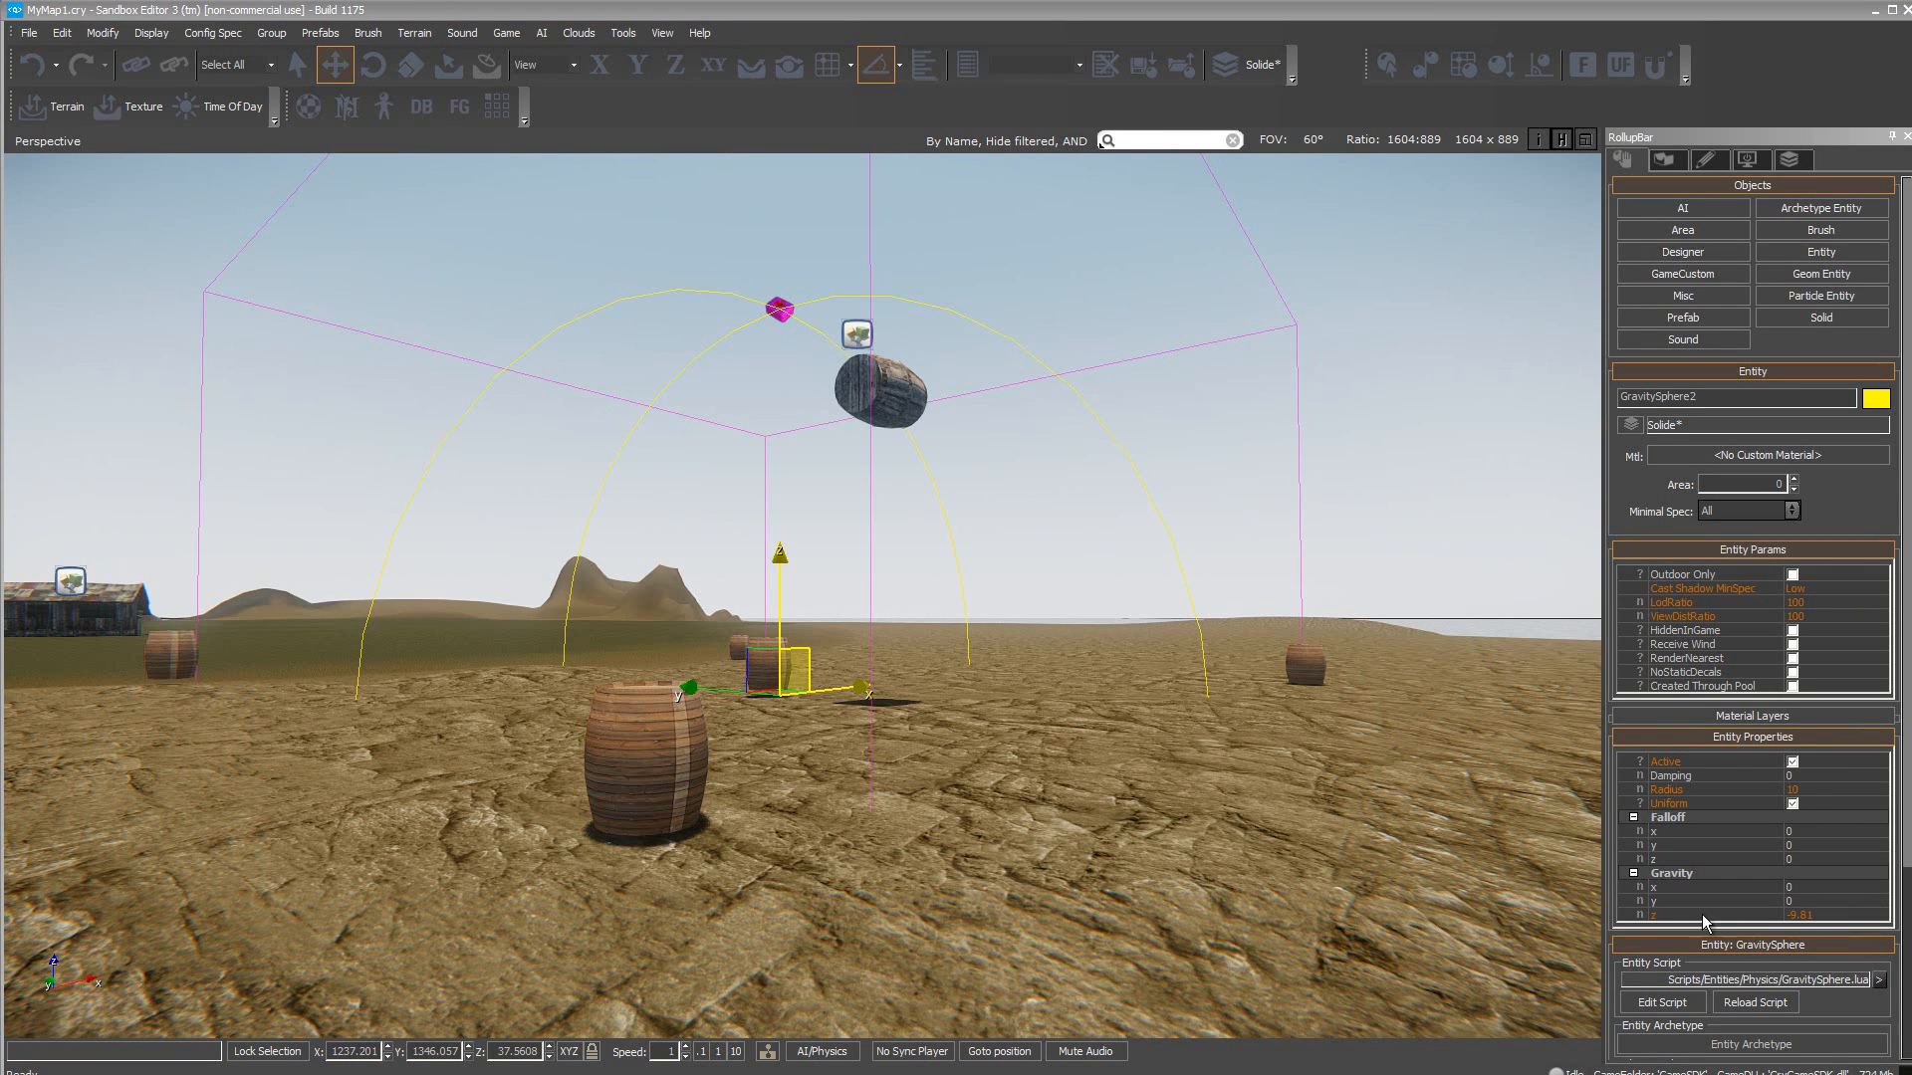
Step: Simulate the level with the gravity sphere's z gravity set to 5, and lower the floating barrel to about Z 41.08
left_click(1826, 916)
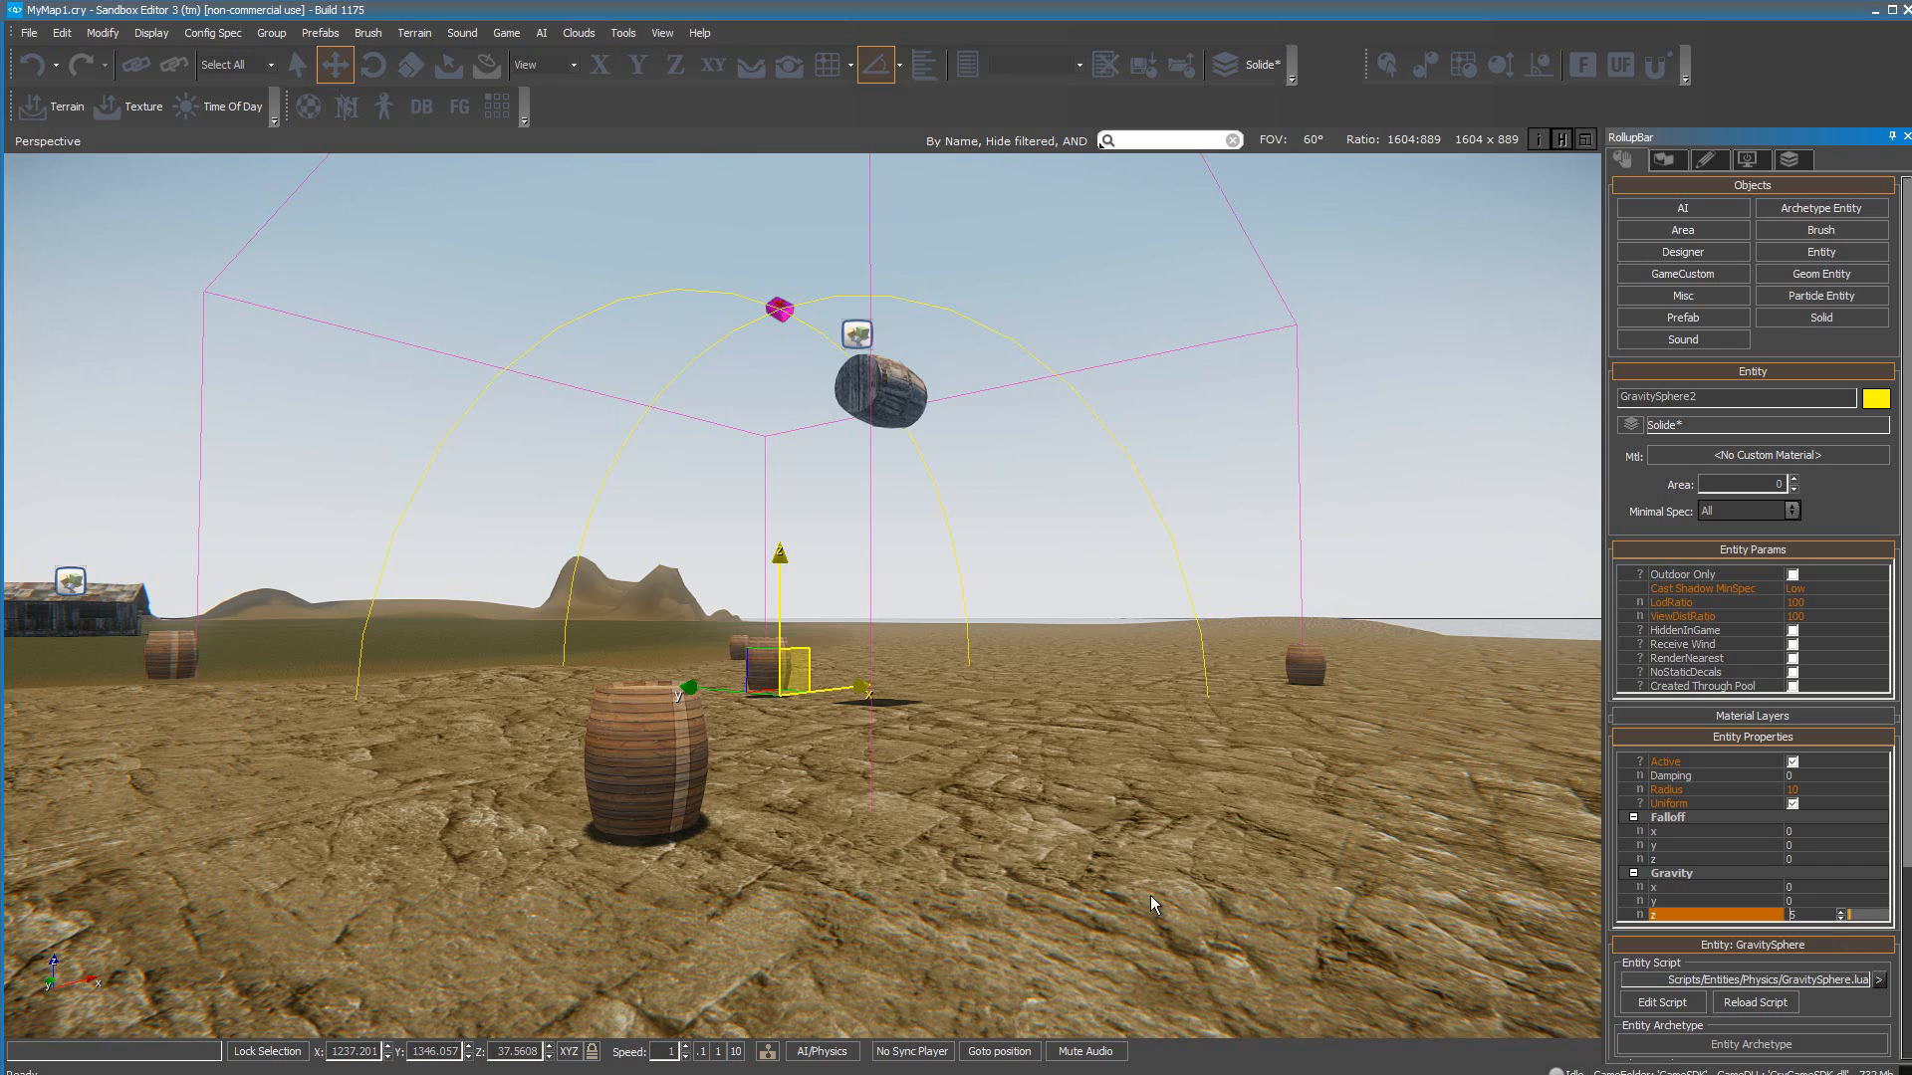
left_click(835, 1056)
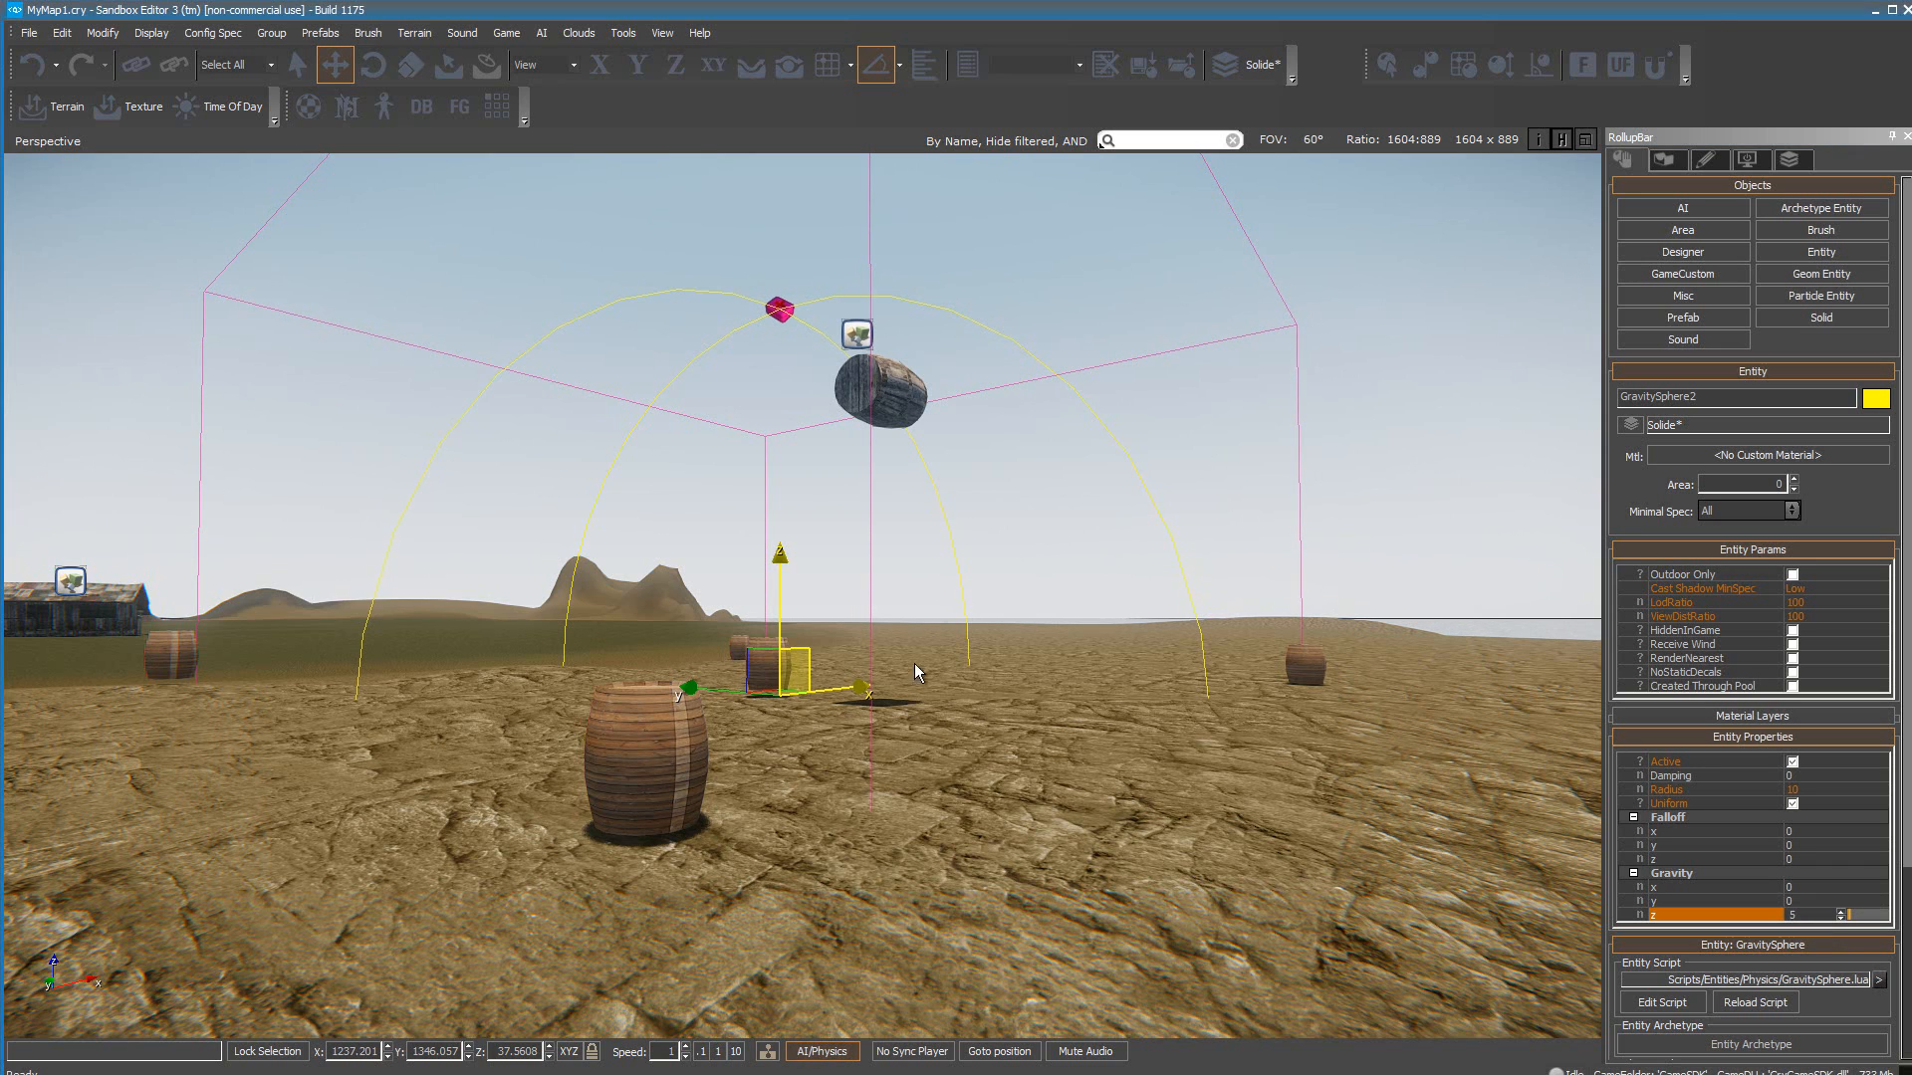
left_click(883, 386)
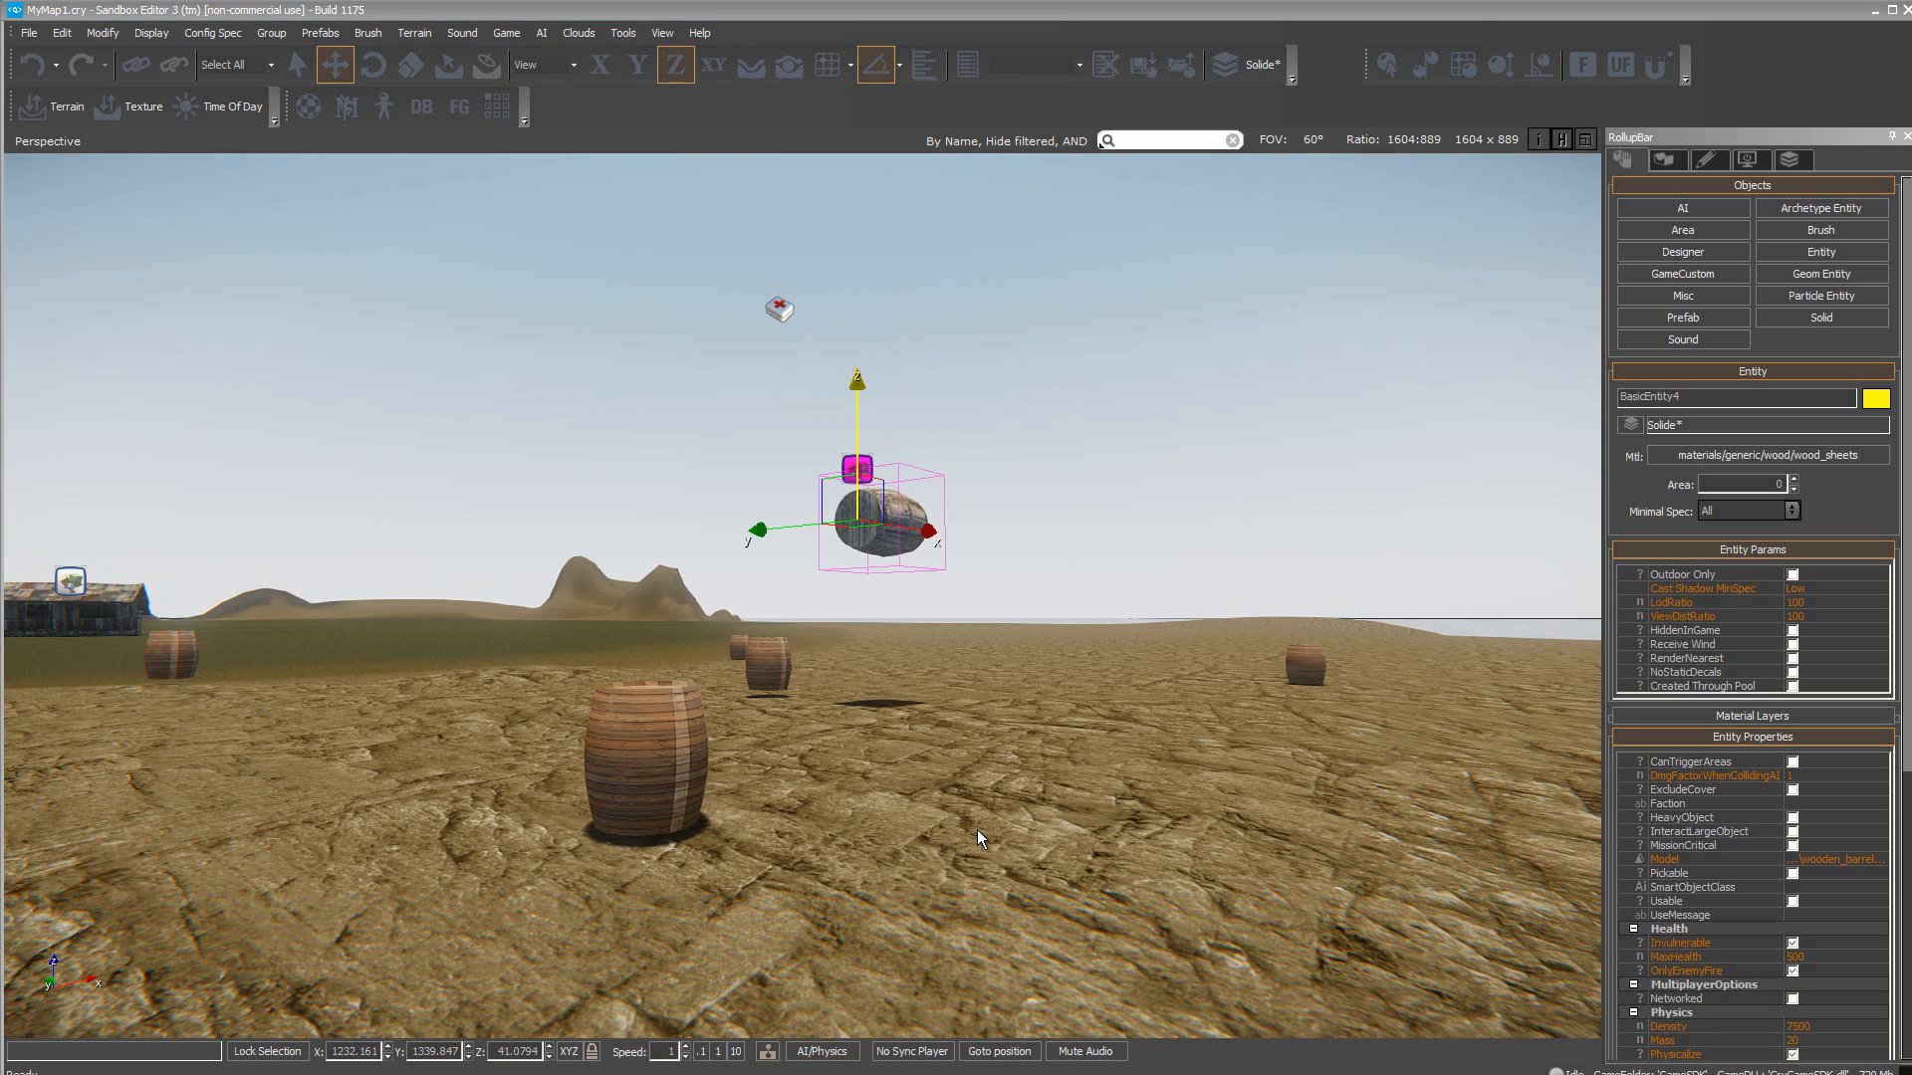
left_click(978, 832)
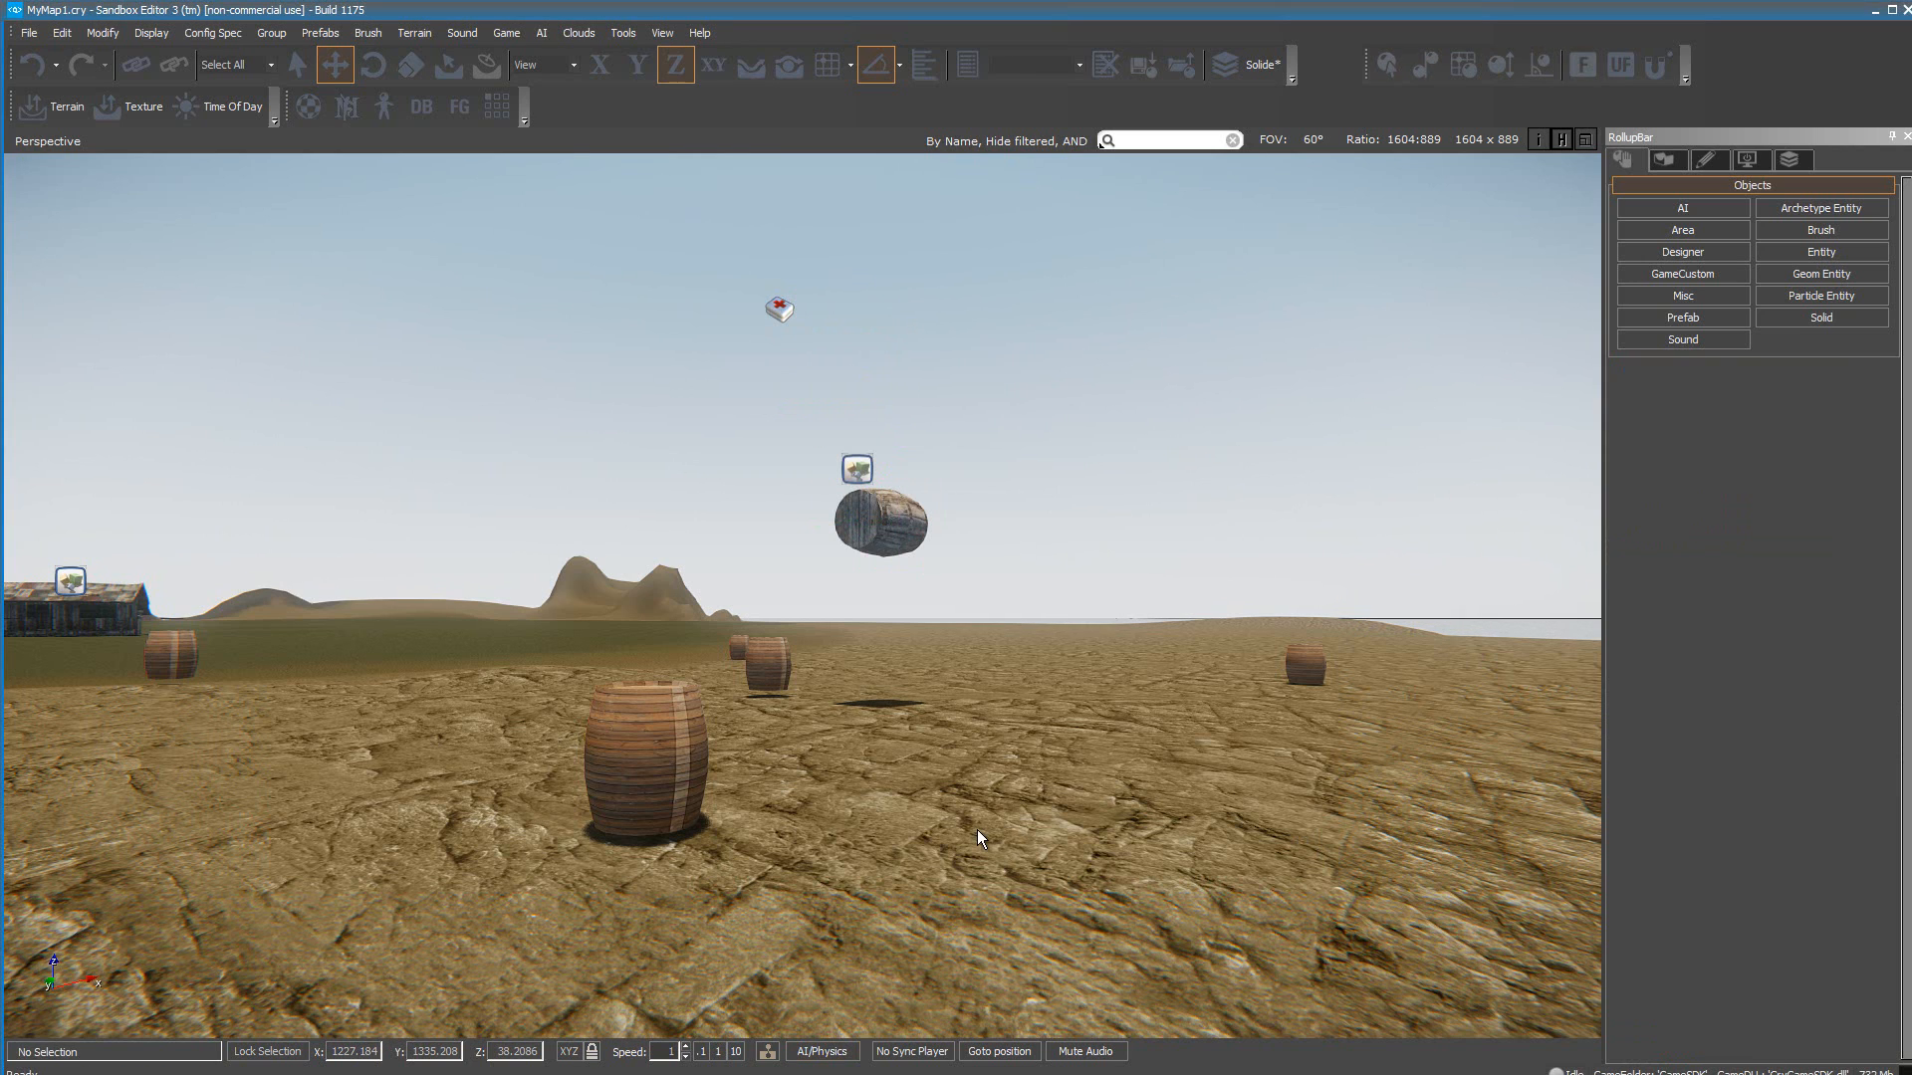
Step: Select the gravity sphere and simulate its effect on the lowered barrel
left_click(779, 301)
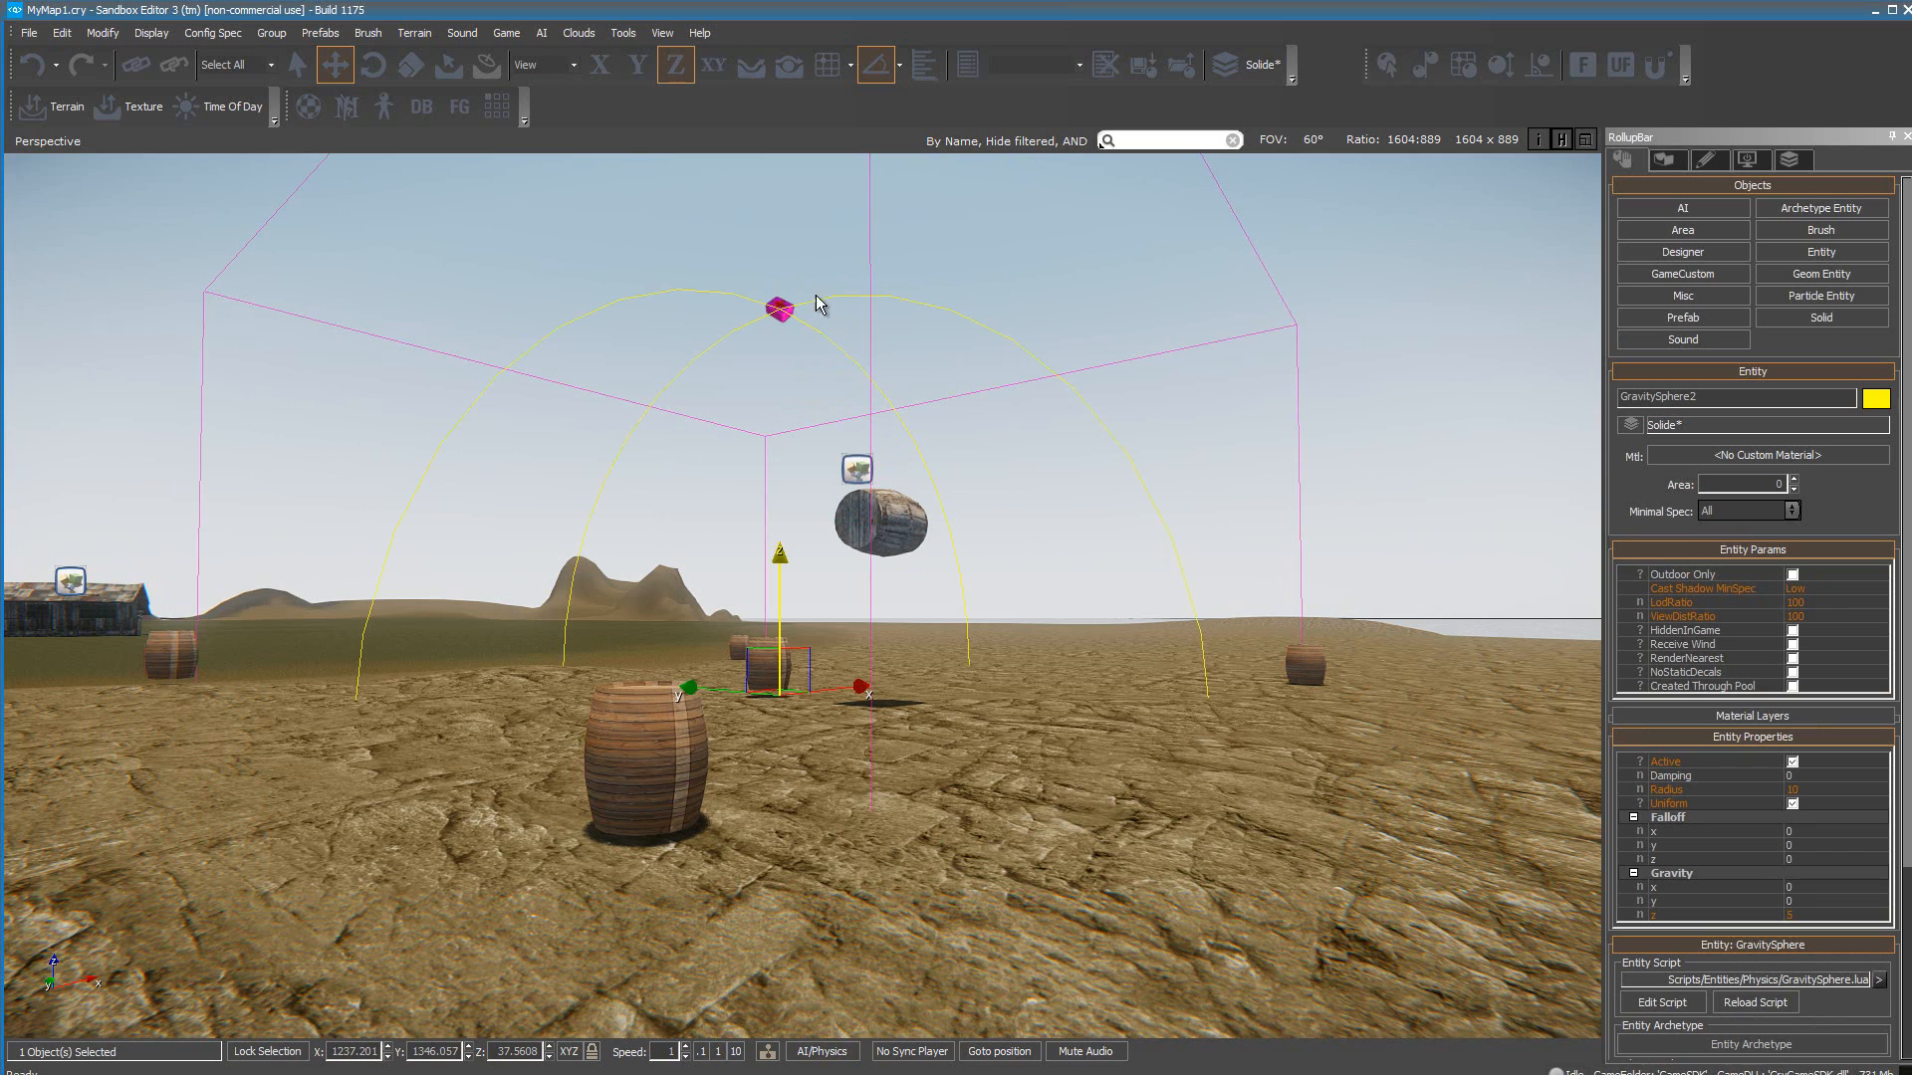
left_click(812, 1049)
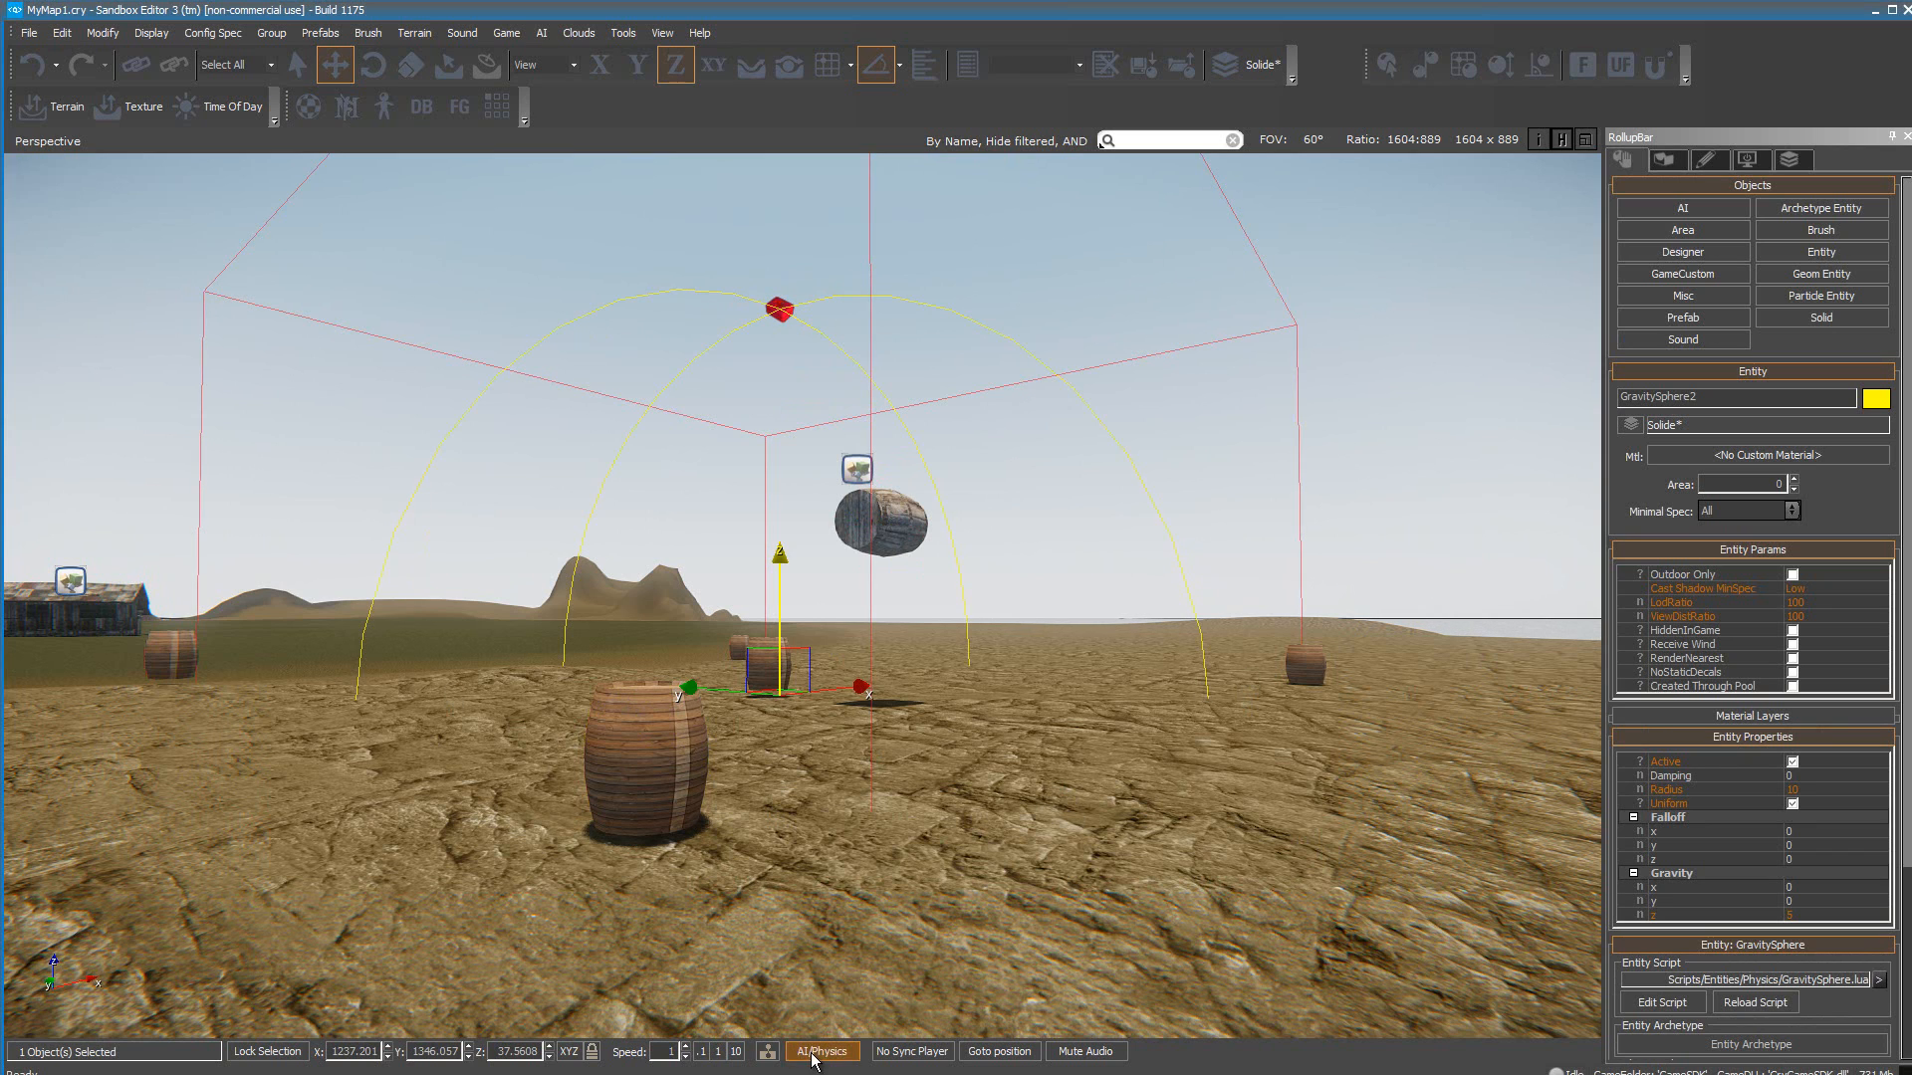
left_click(913, 516)
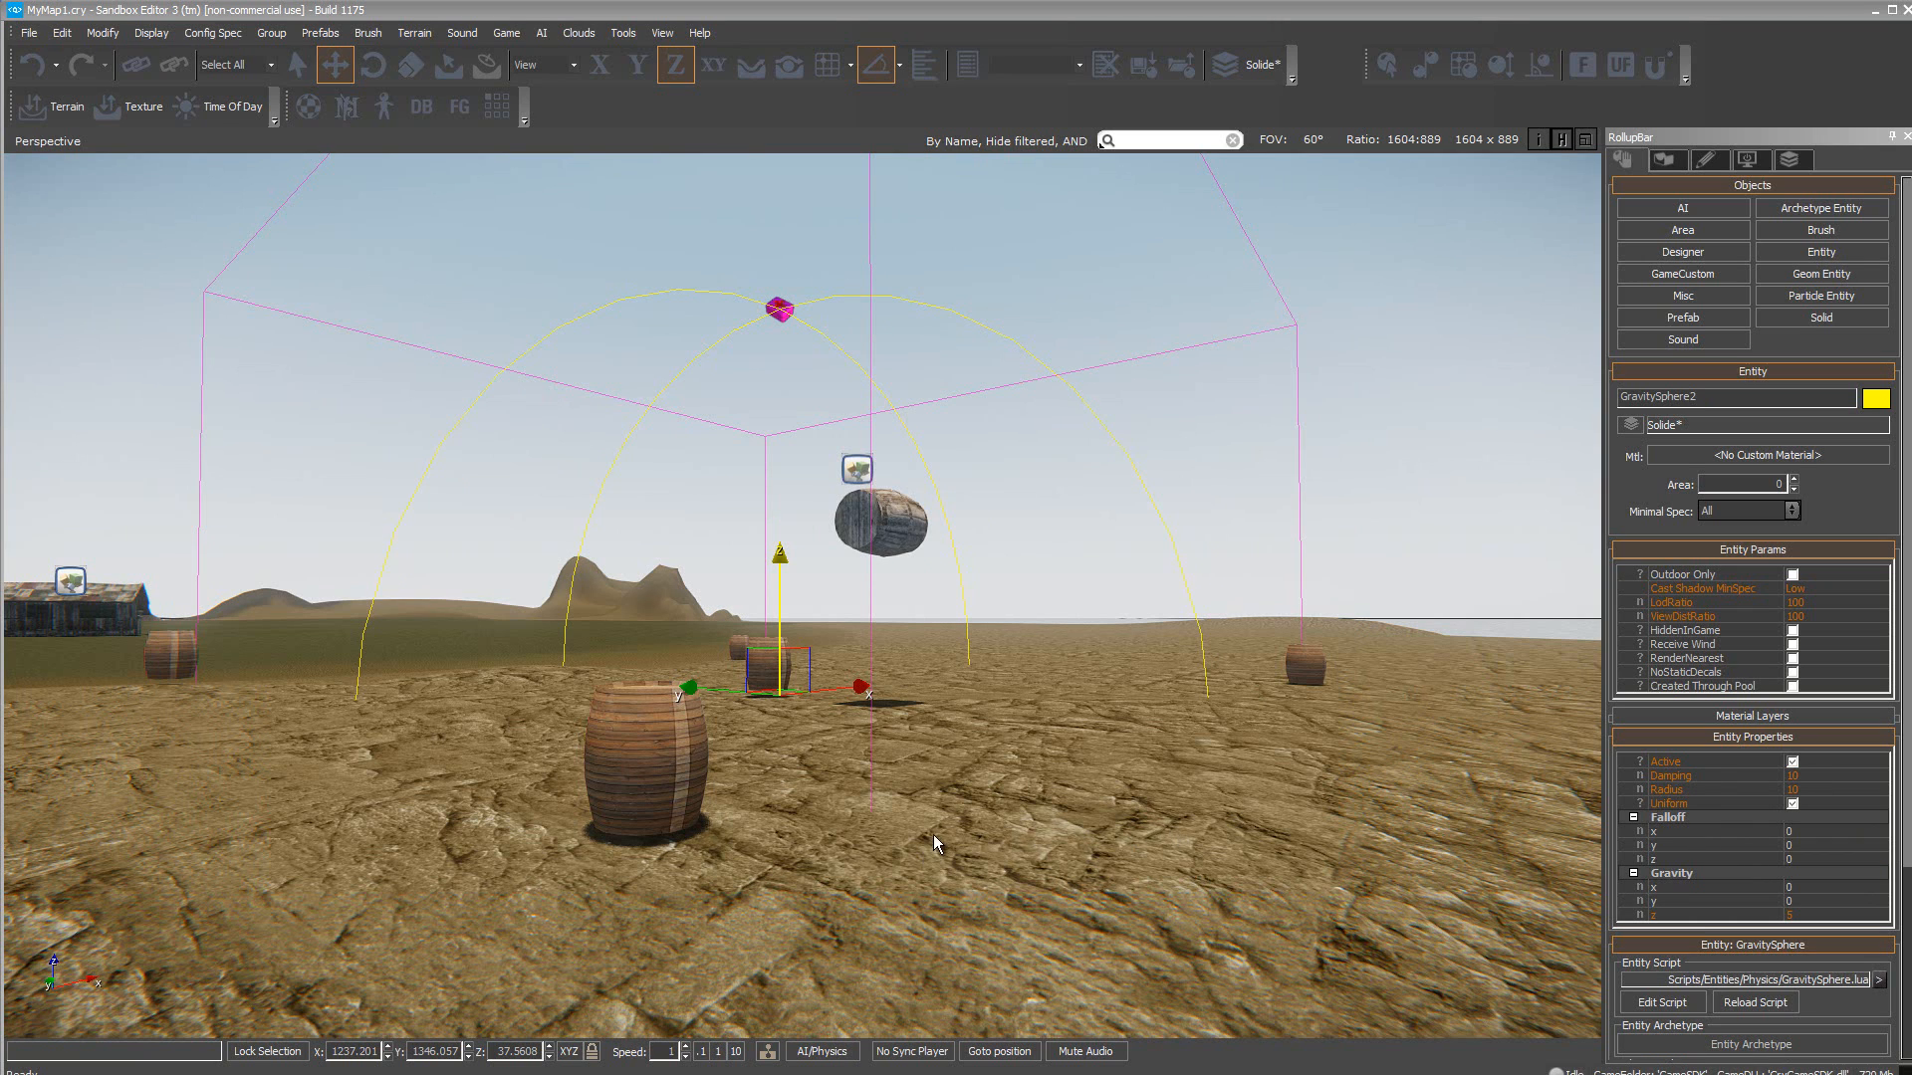
Step: Simulate the barrel with the gravity sphere's damping set to 10, and again with its gravity moved from the z to the x axis
left_click(821, 1051)
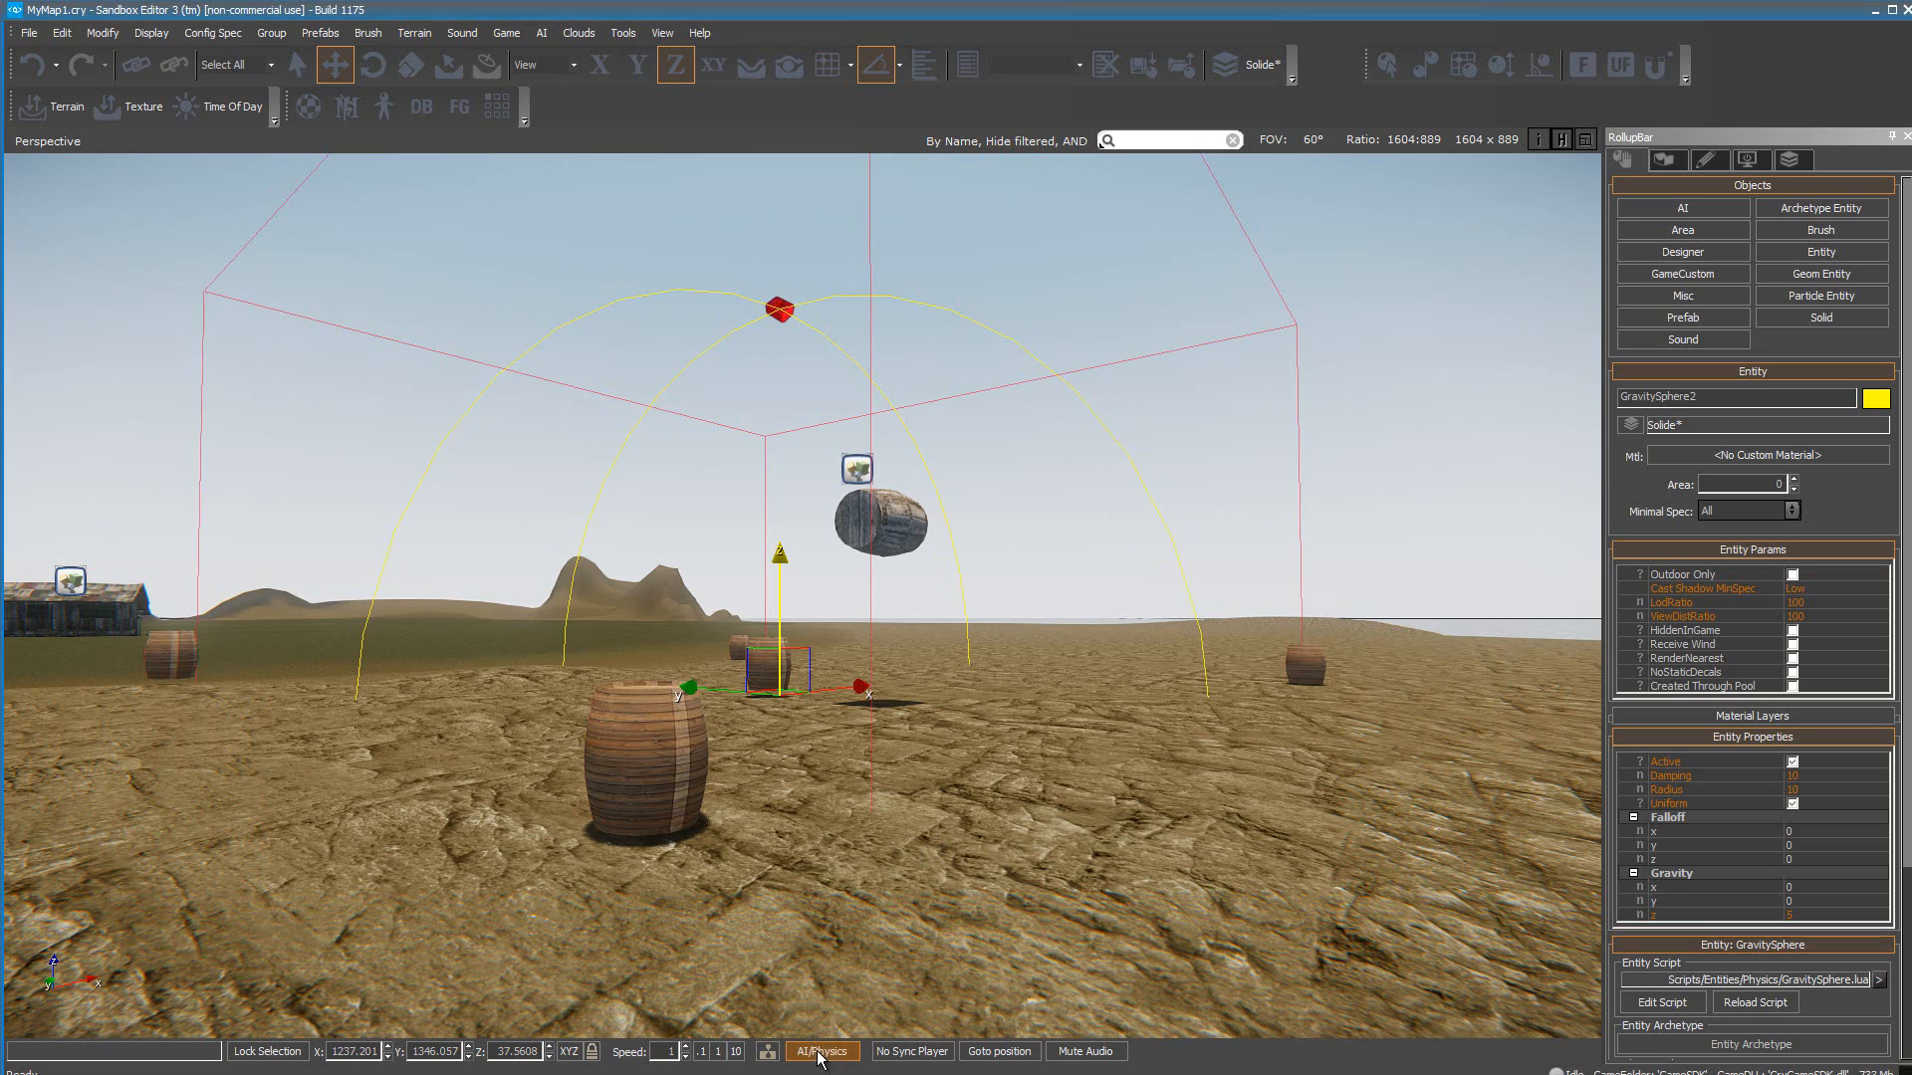
left_click(878, 520)
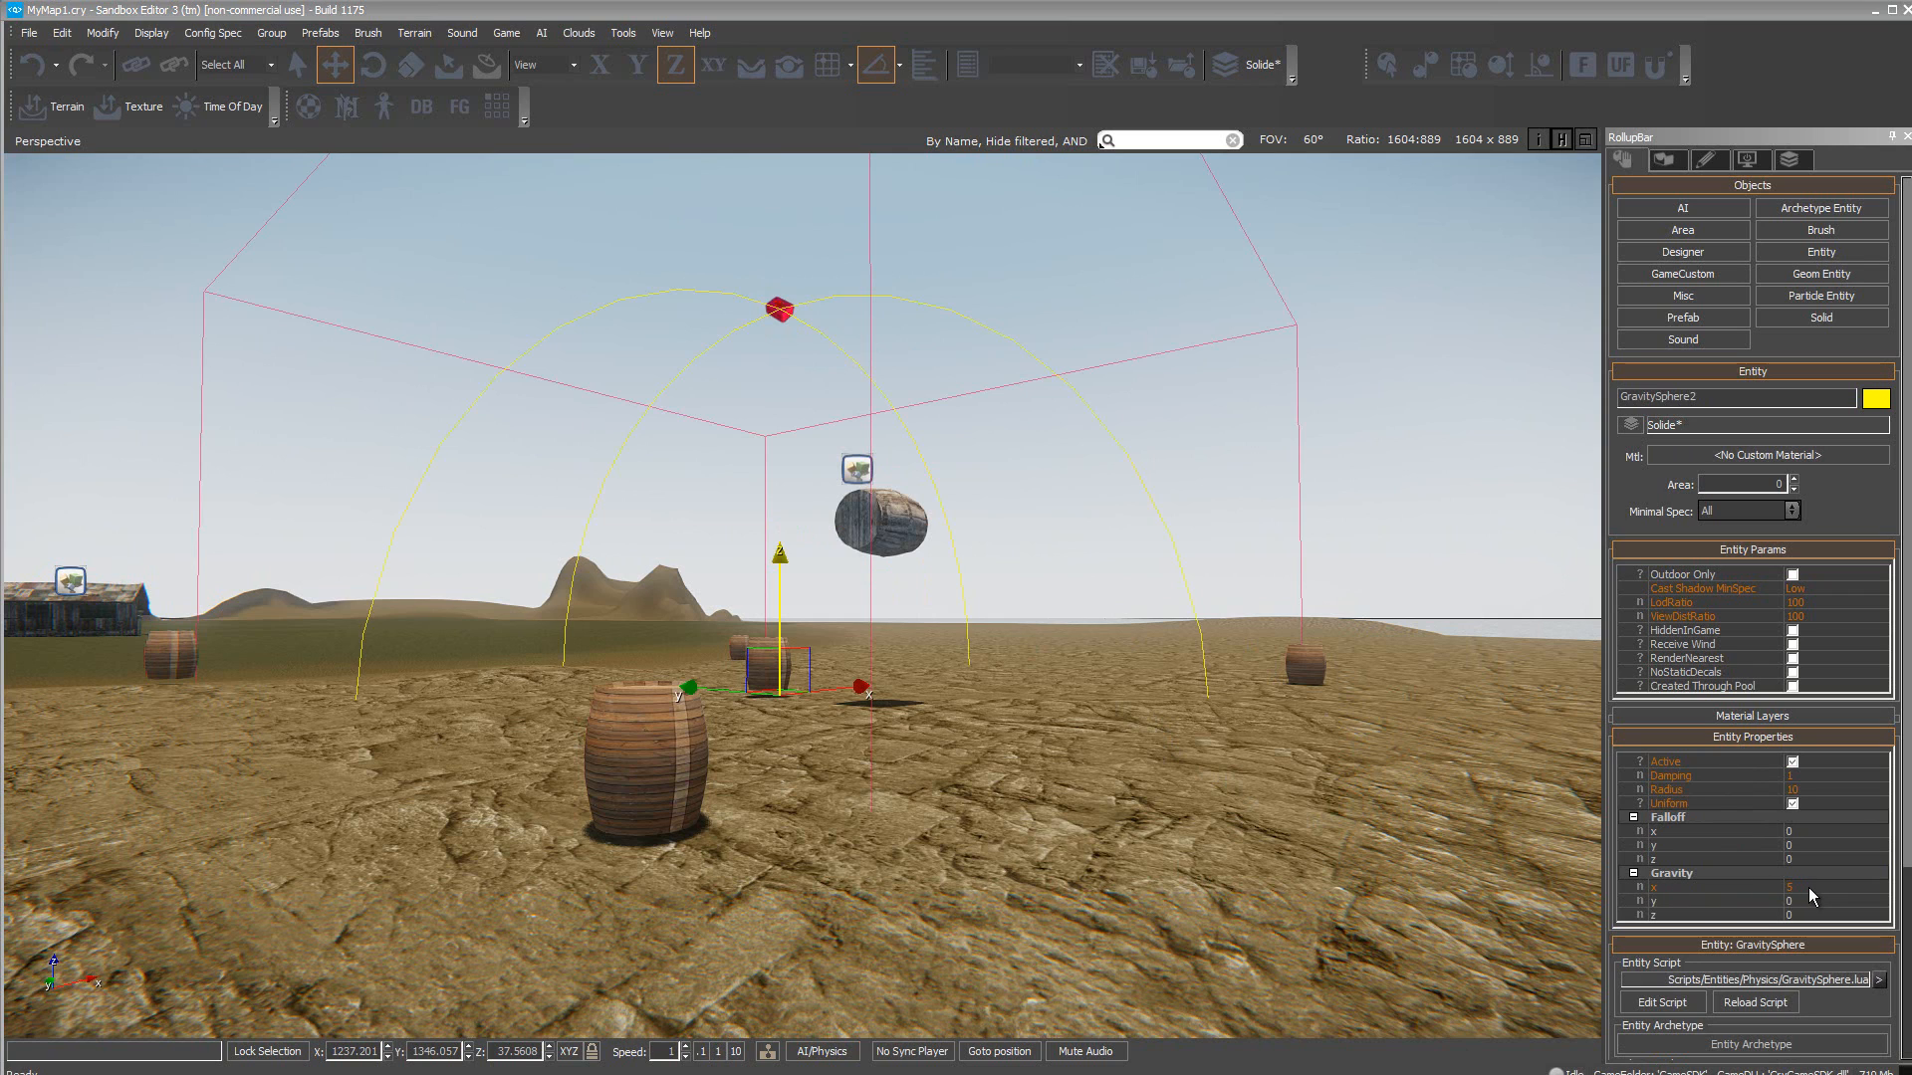
left_click(821, 1052)
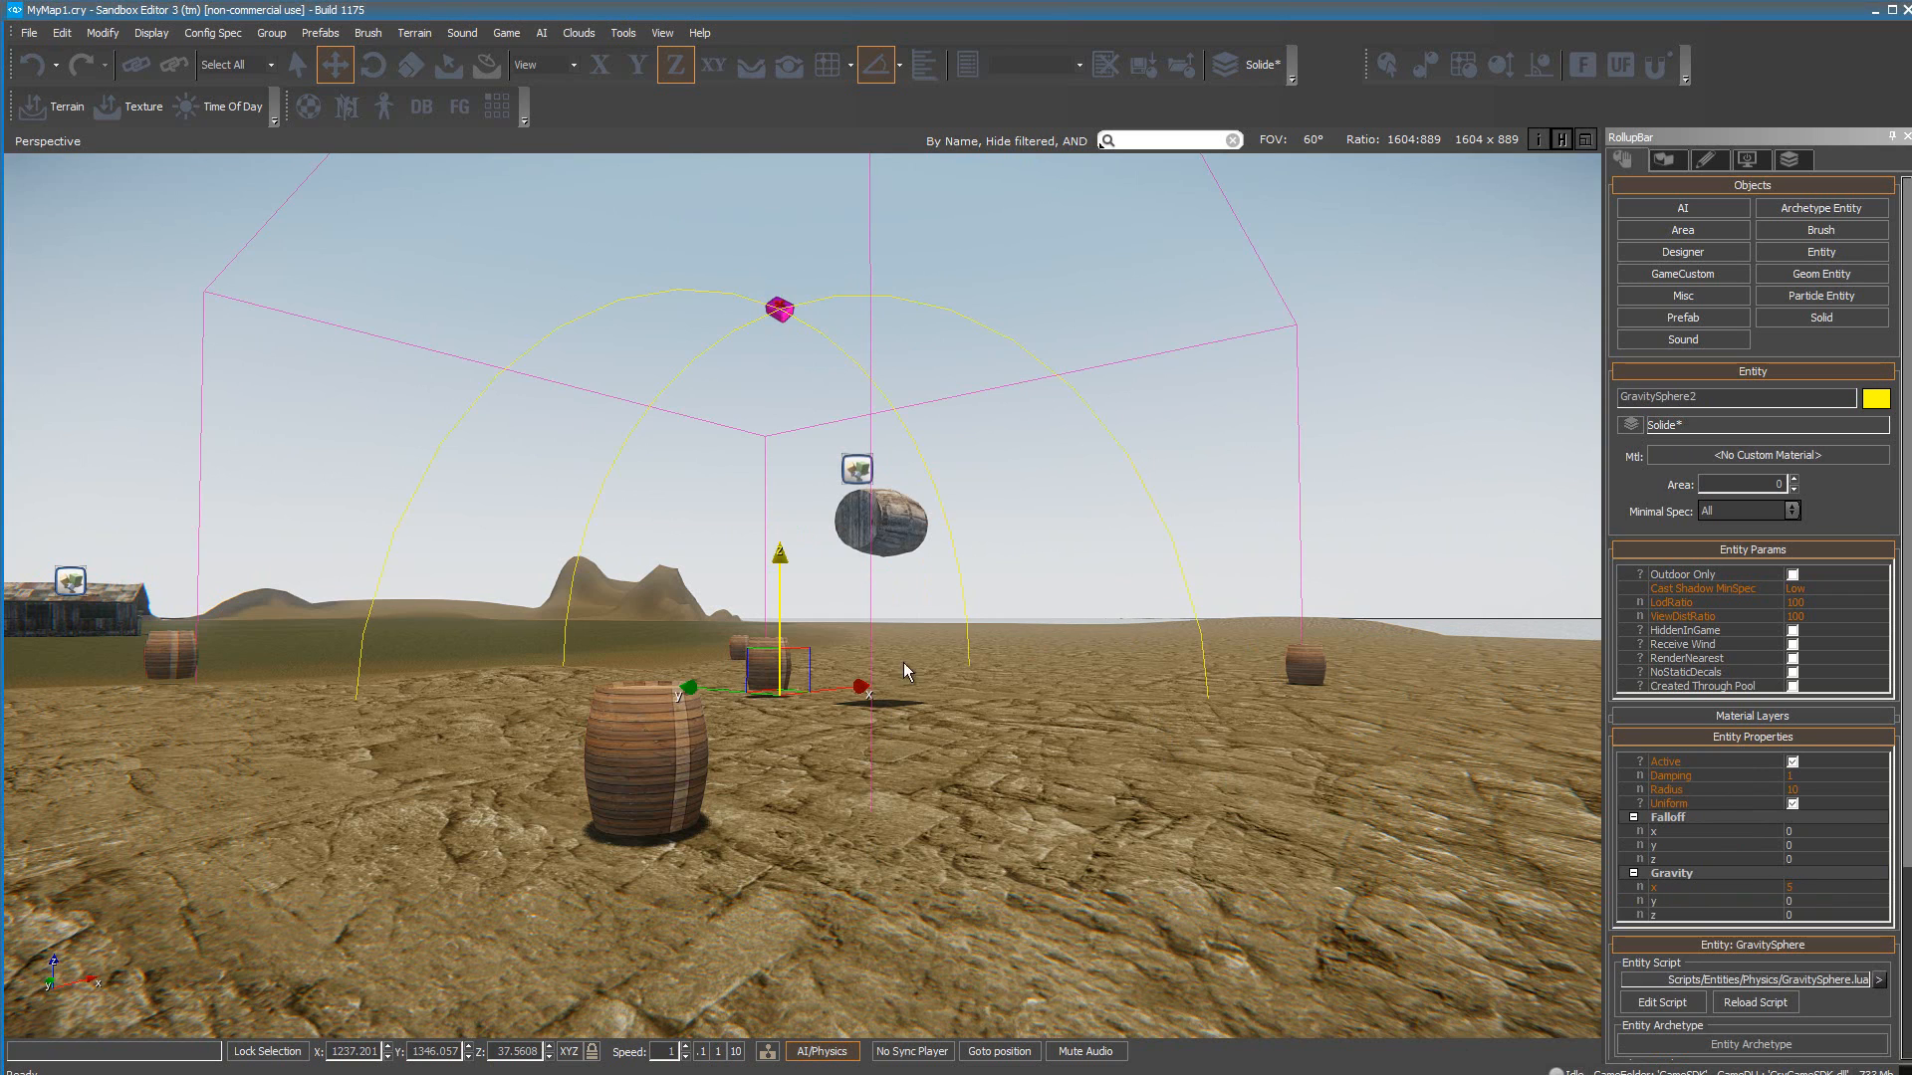
left_click(896, 532)
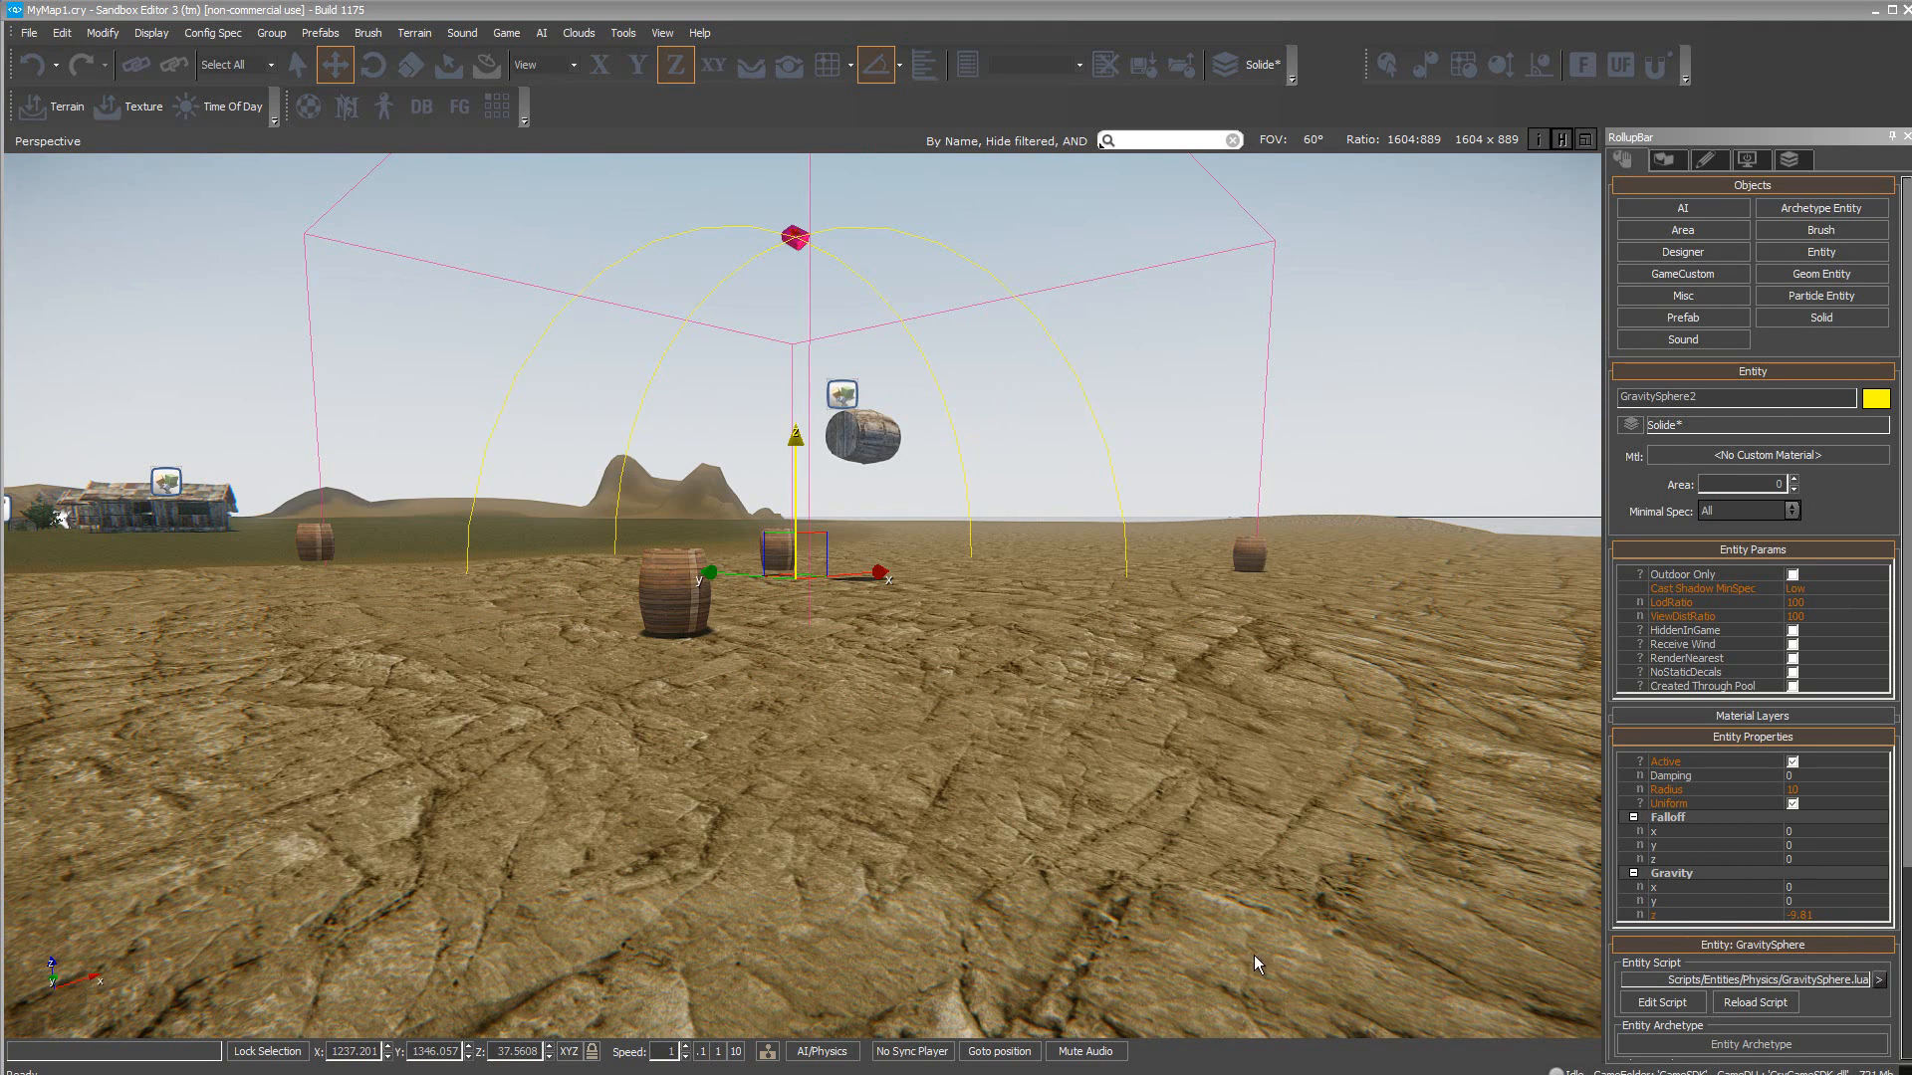
Step: Test the gravity sphere's z gravity of -9.81 in game mode by walking up and shooting towards the barrels, and return to editing
left_click(1167, 868)
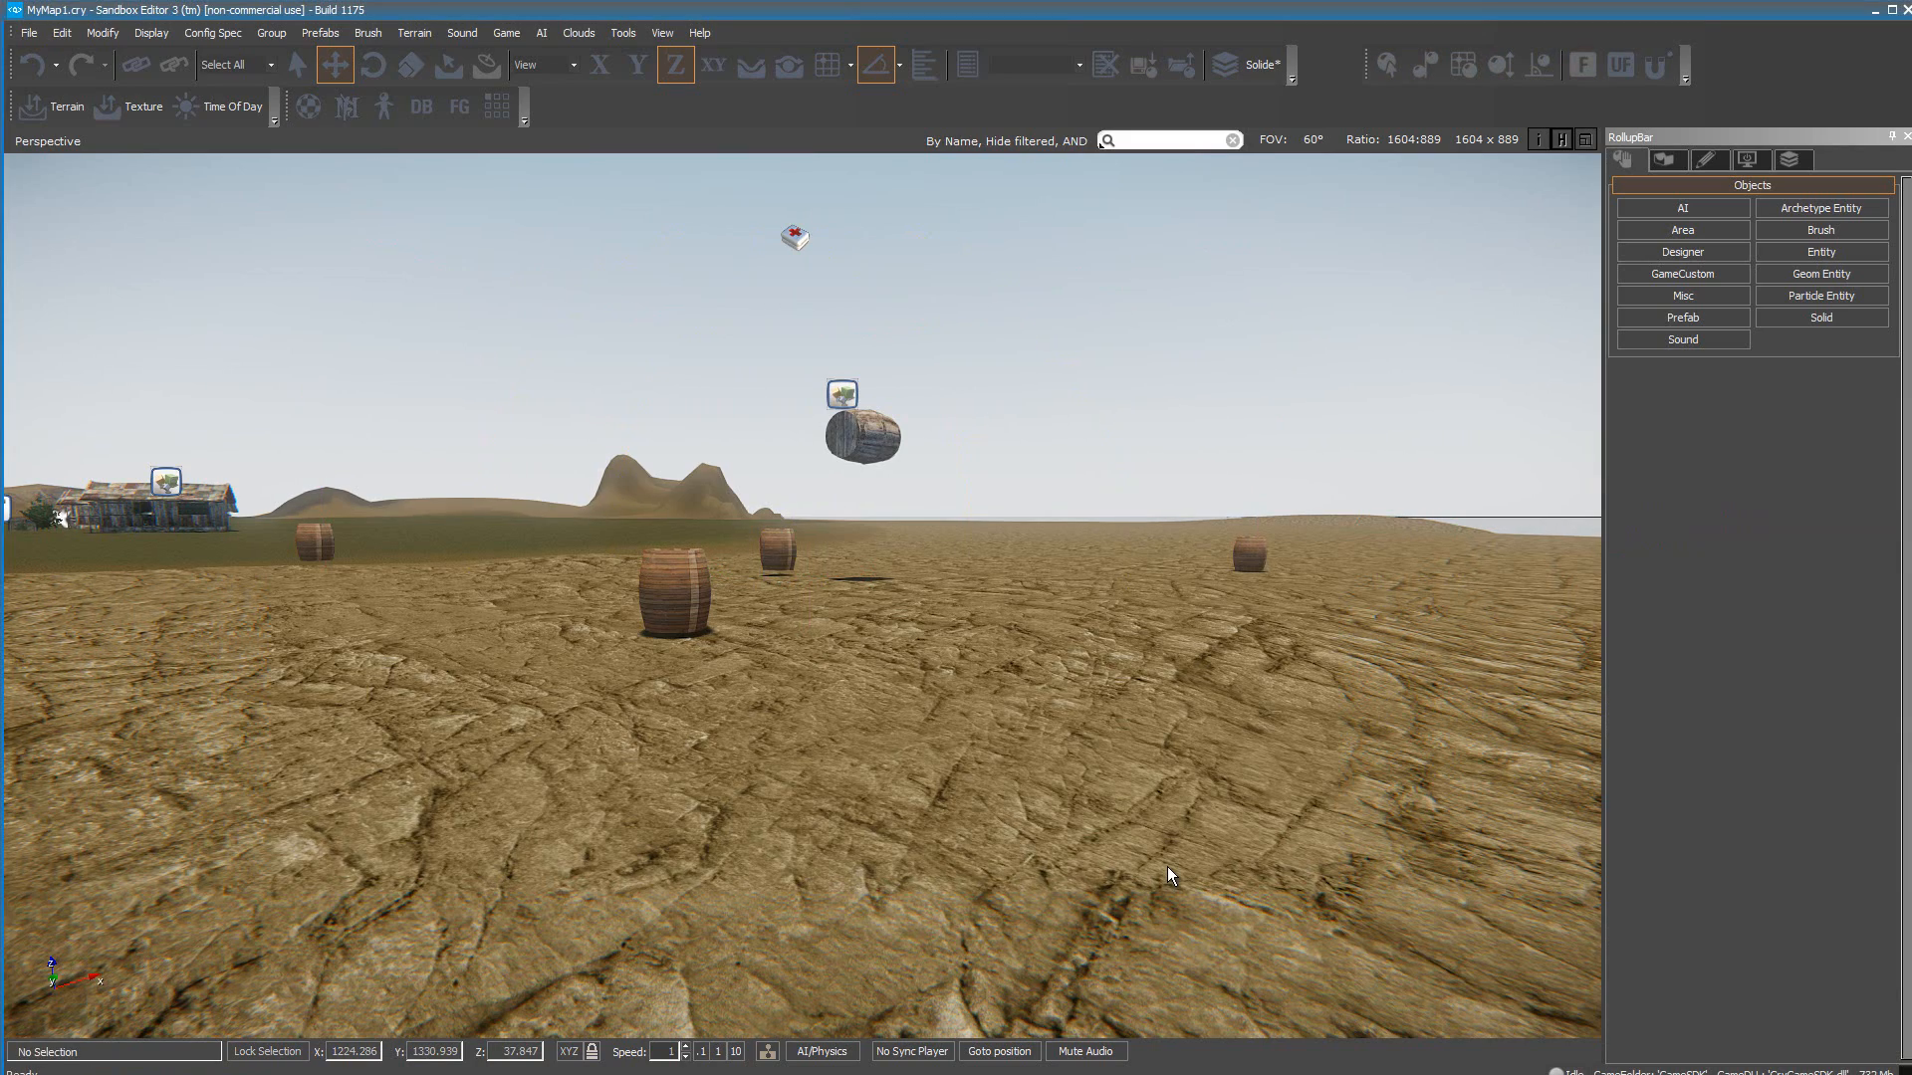
key("ctrl+g")
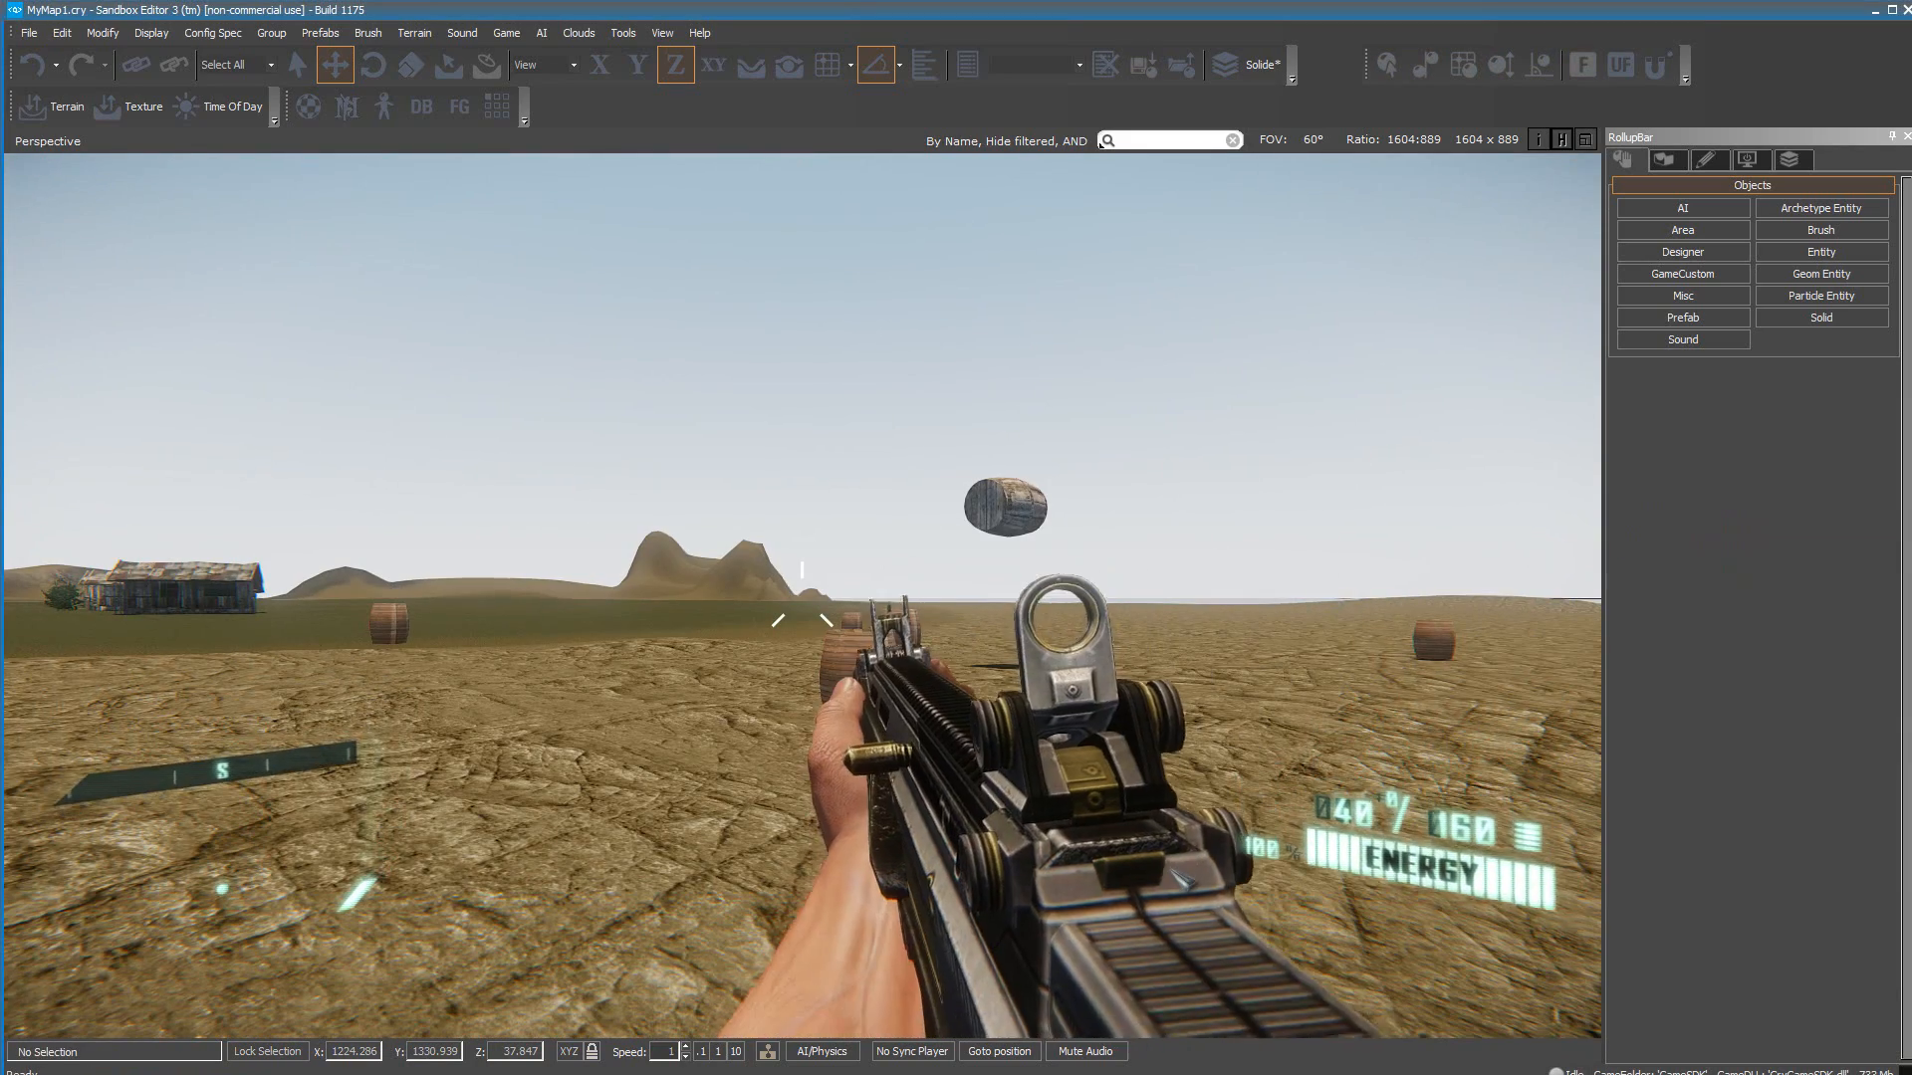
key("d")
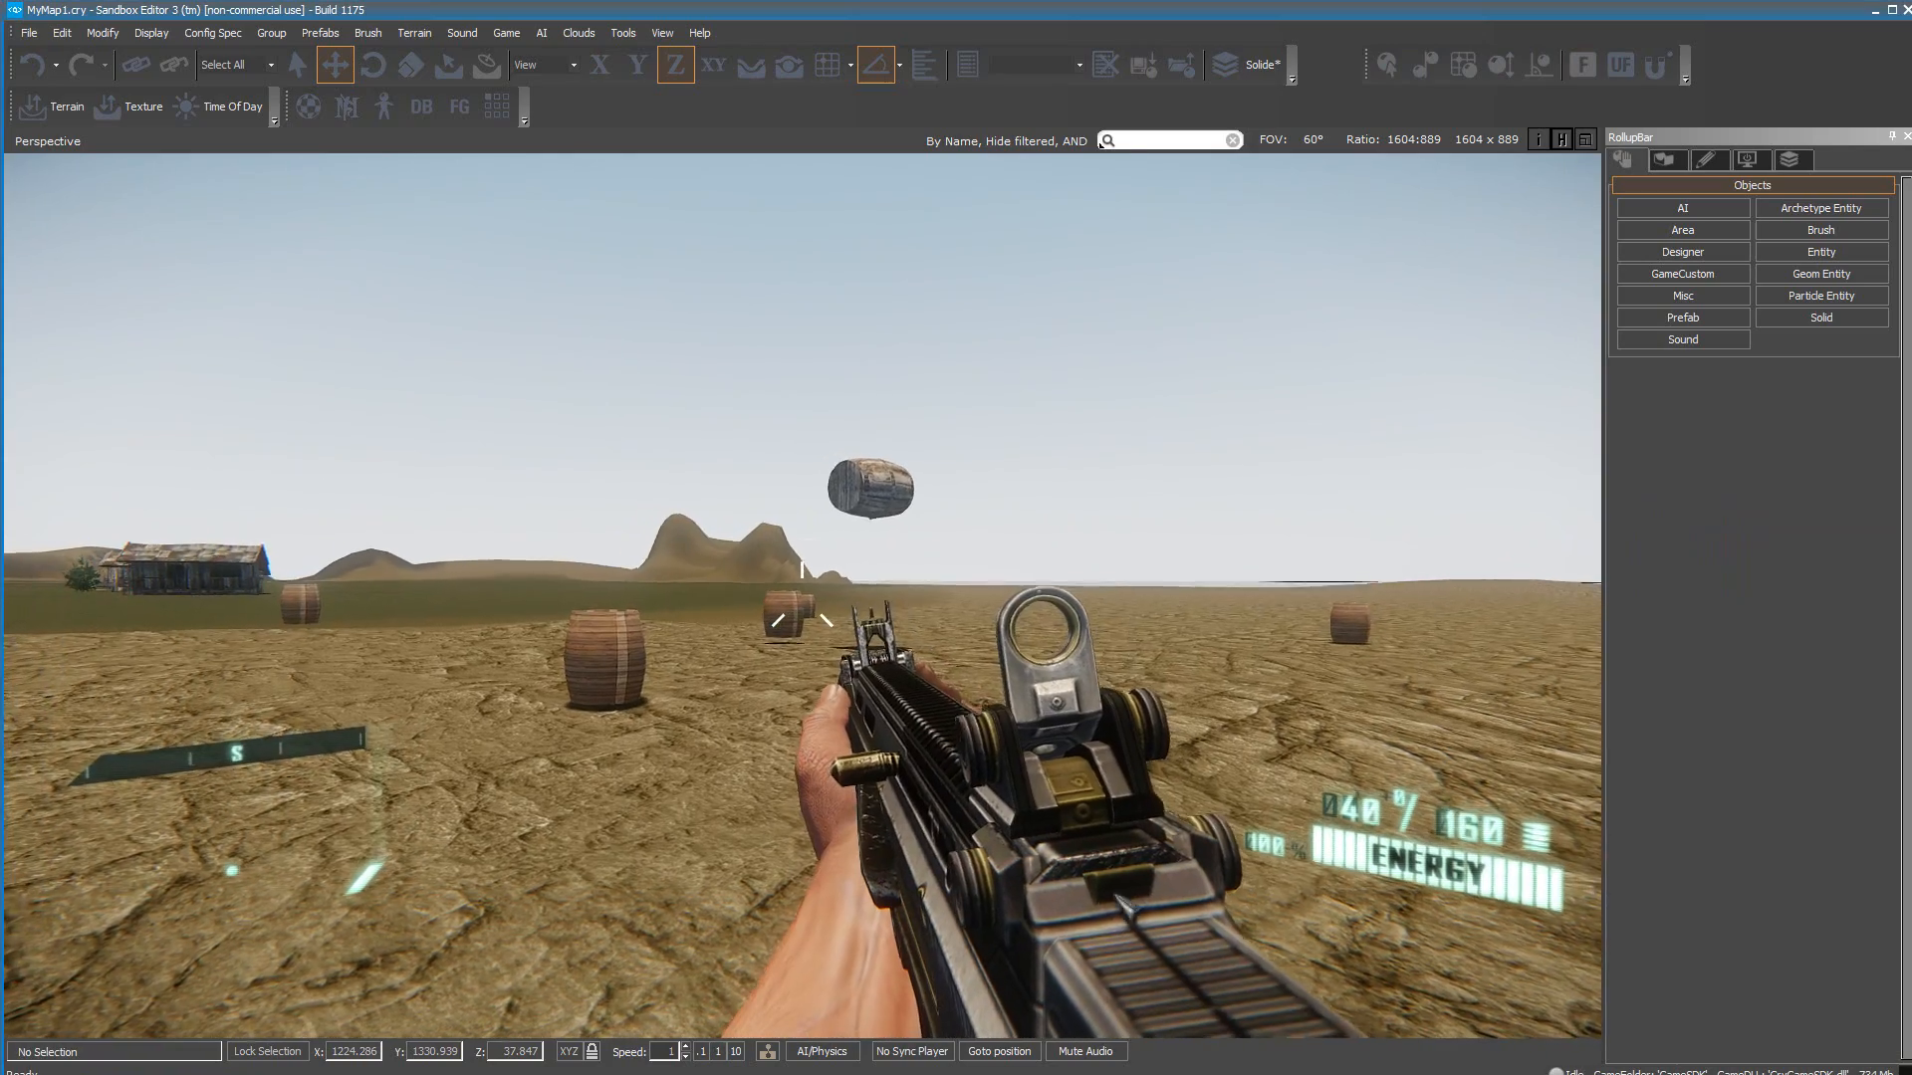
left_click(801, 607)
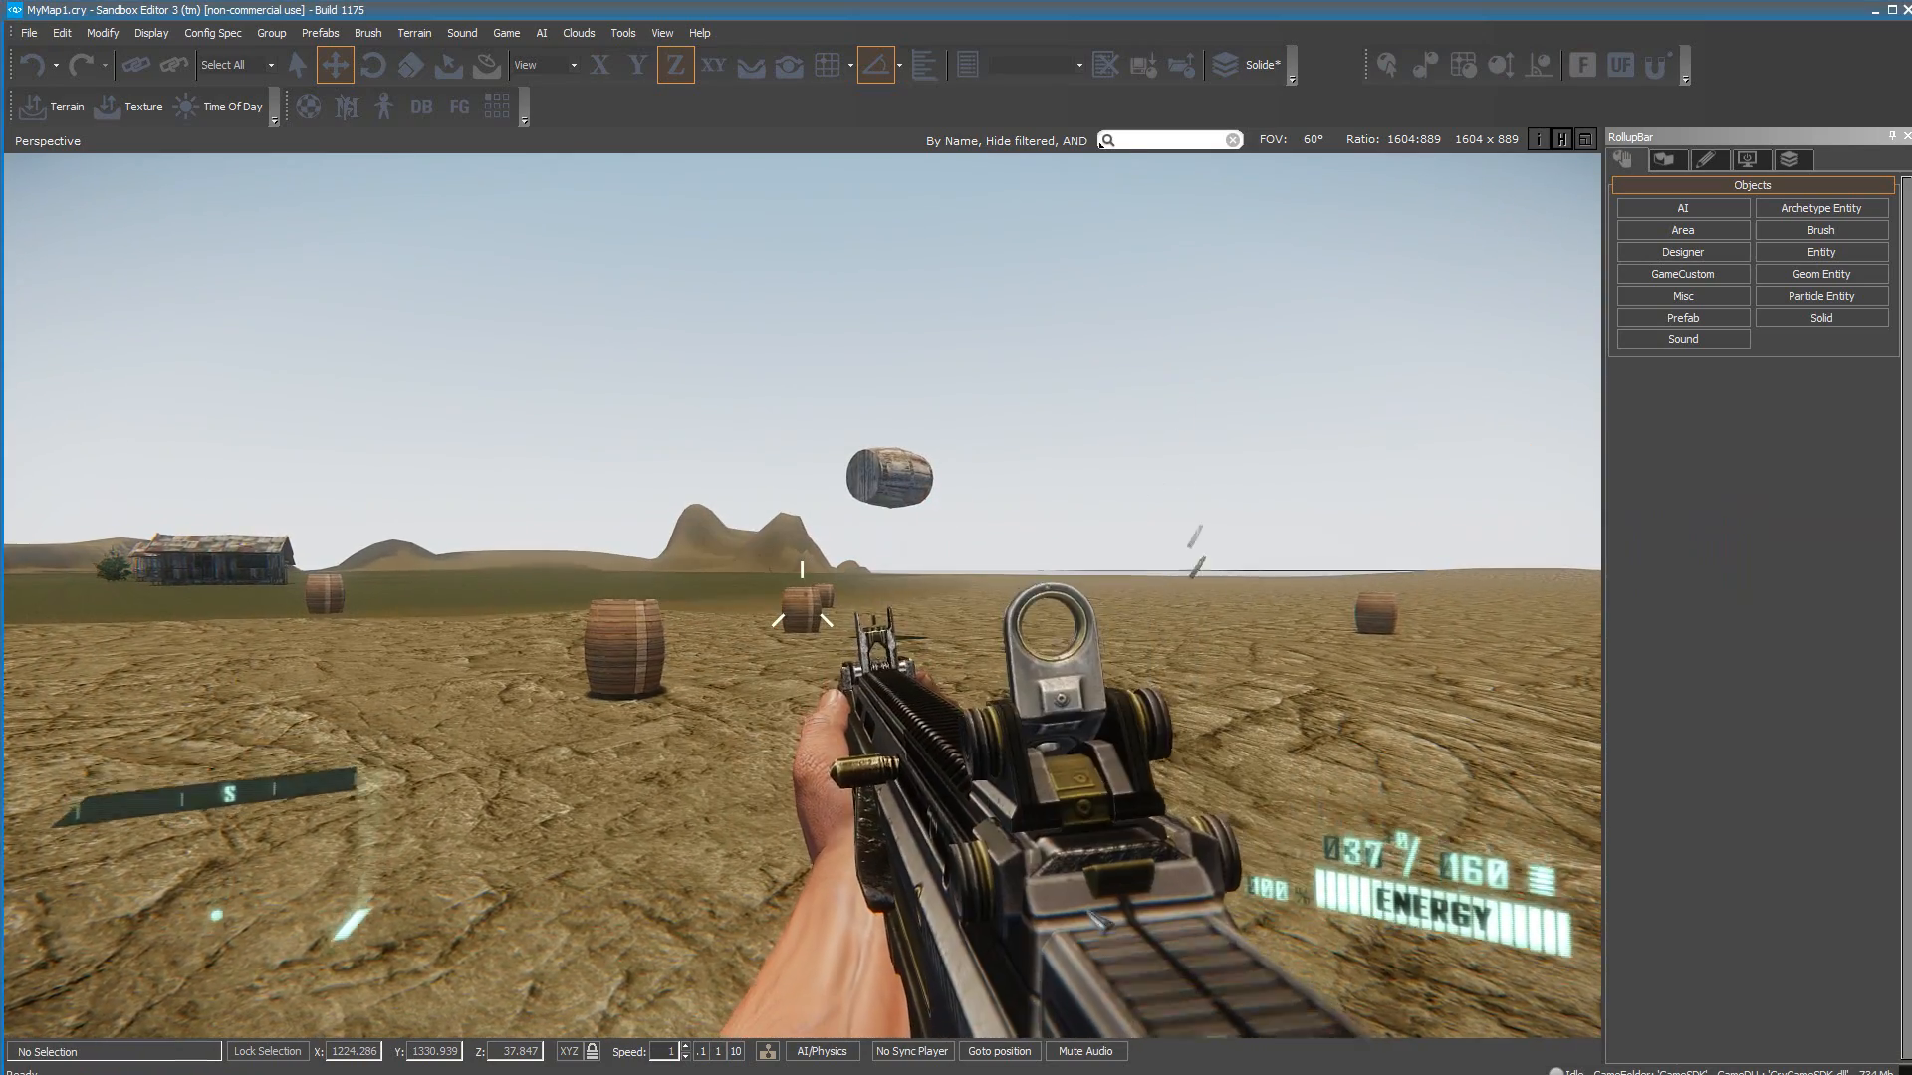
left_click(802, 608)
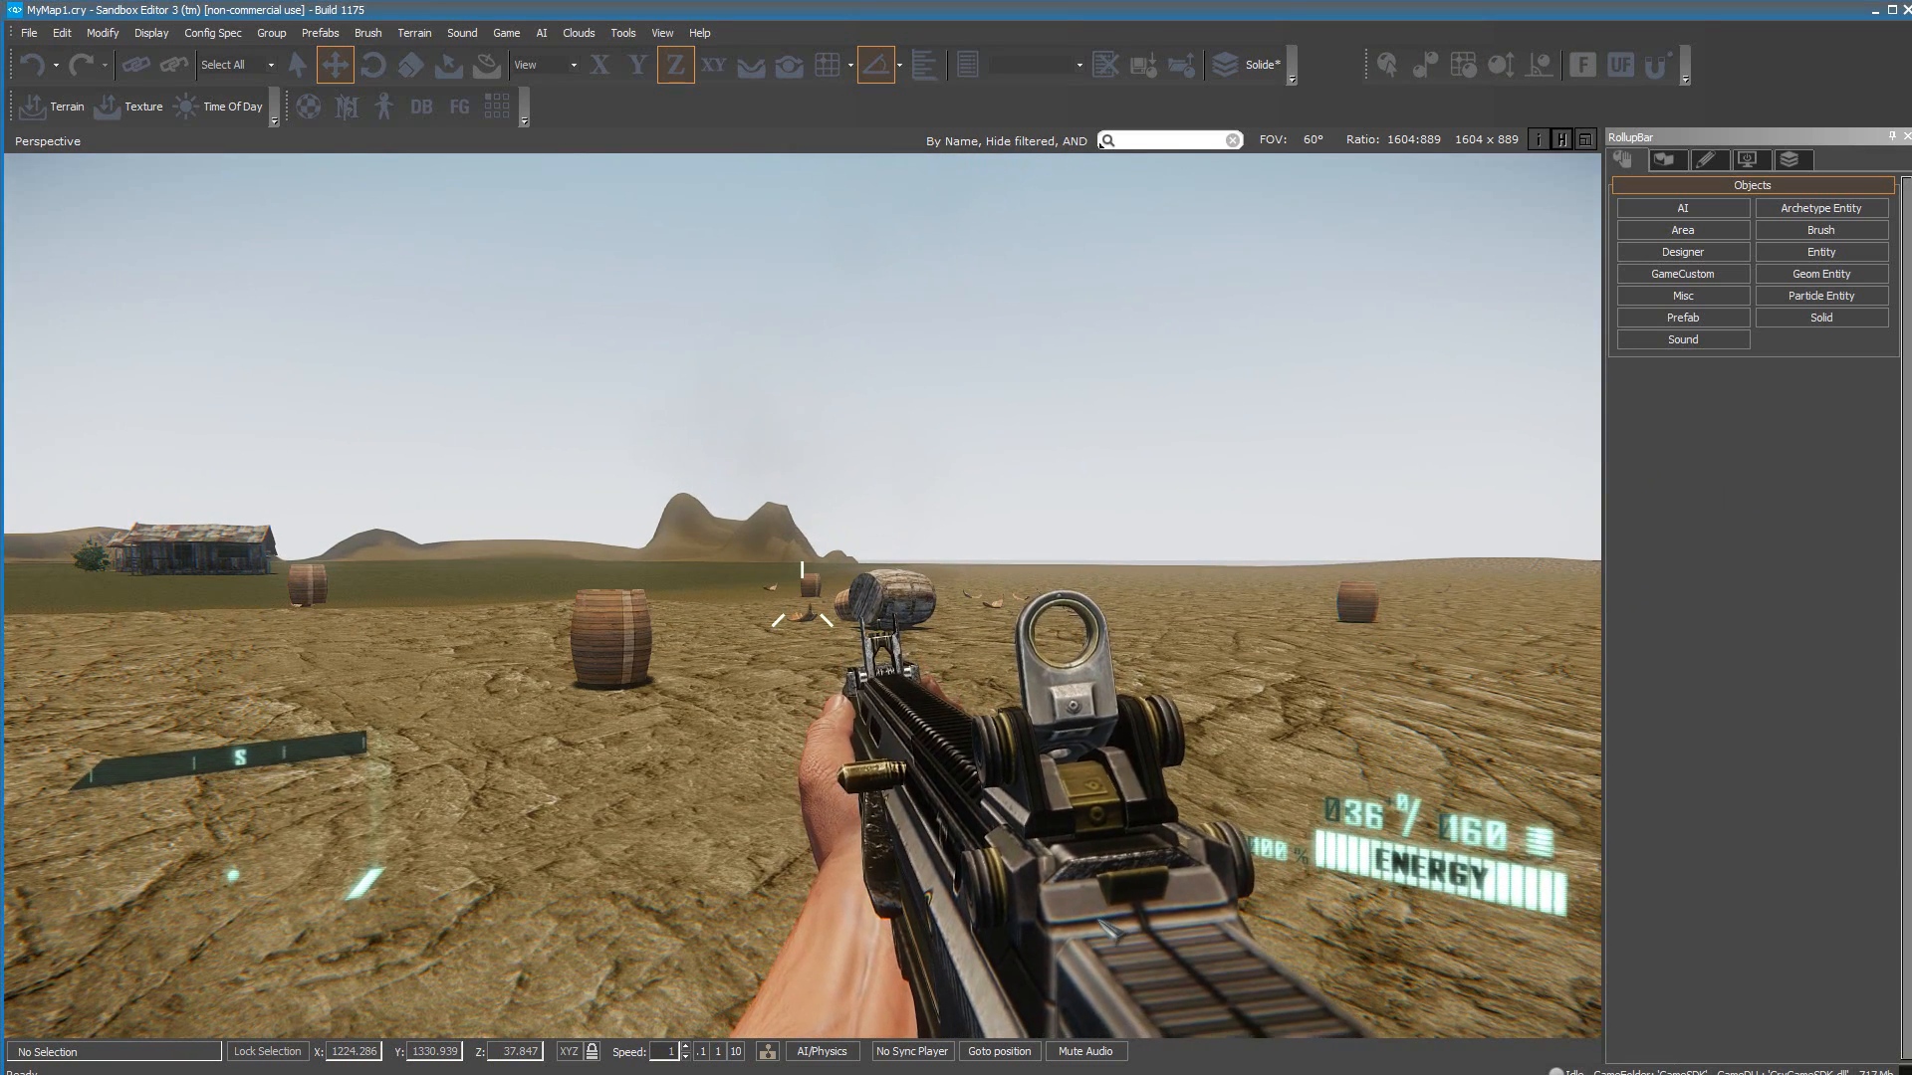
key("Escape")
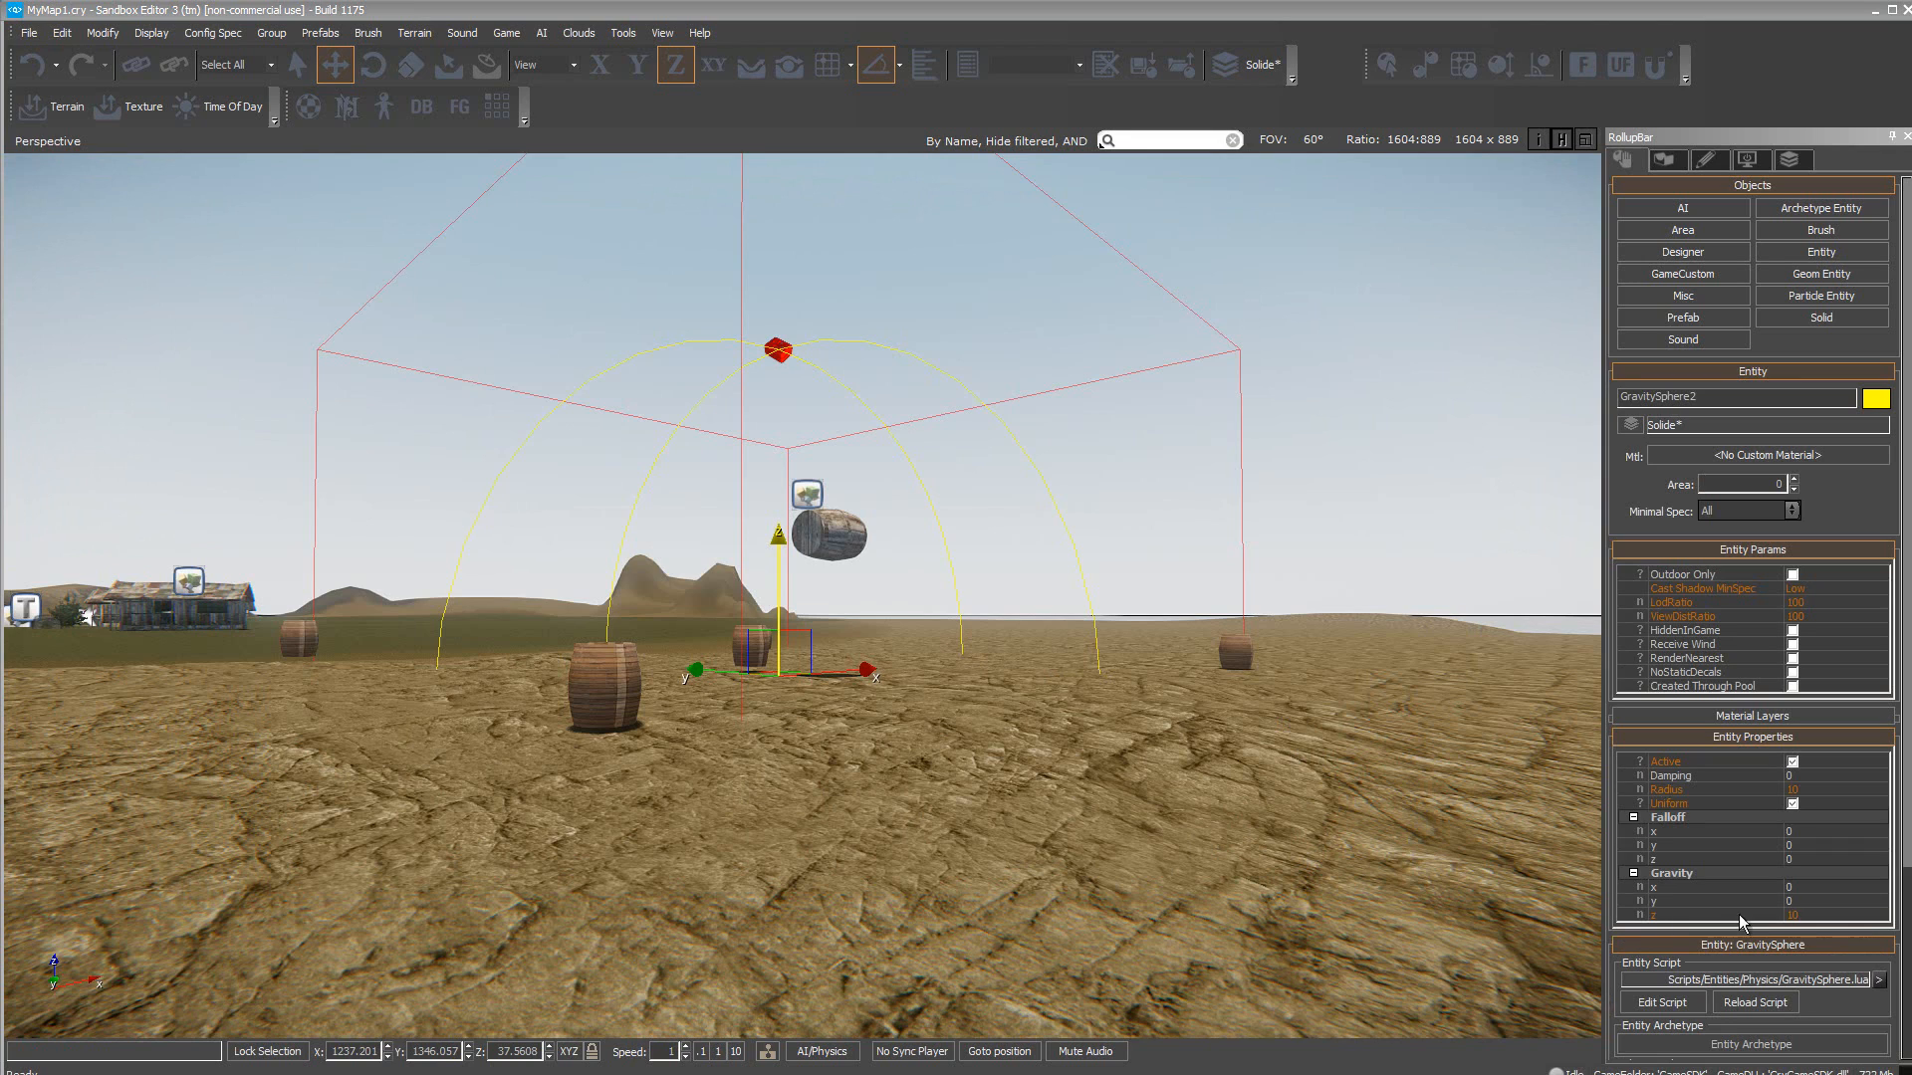
Step: Test the gravity sphere with its z gravity set to 10 in game mode by shooting around the floating barrel, and return to editing
left_click(1371, 840)
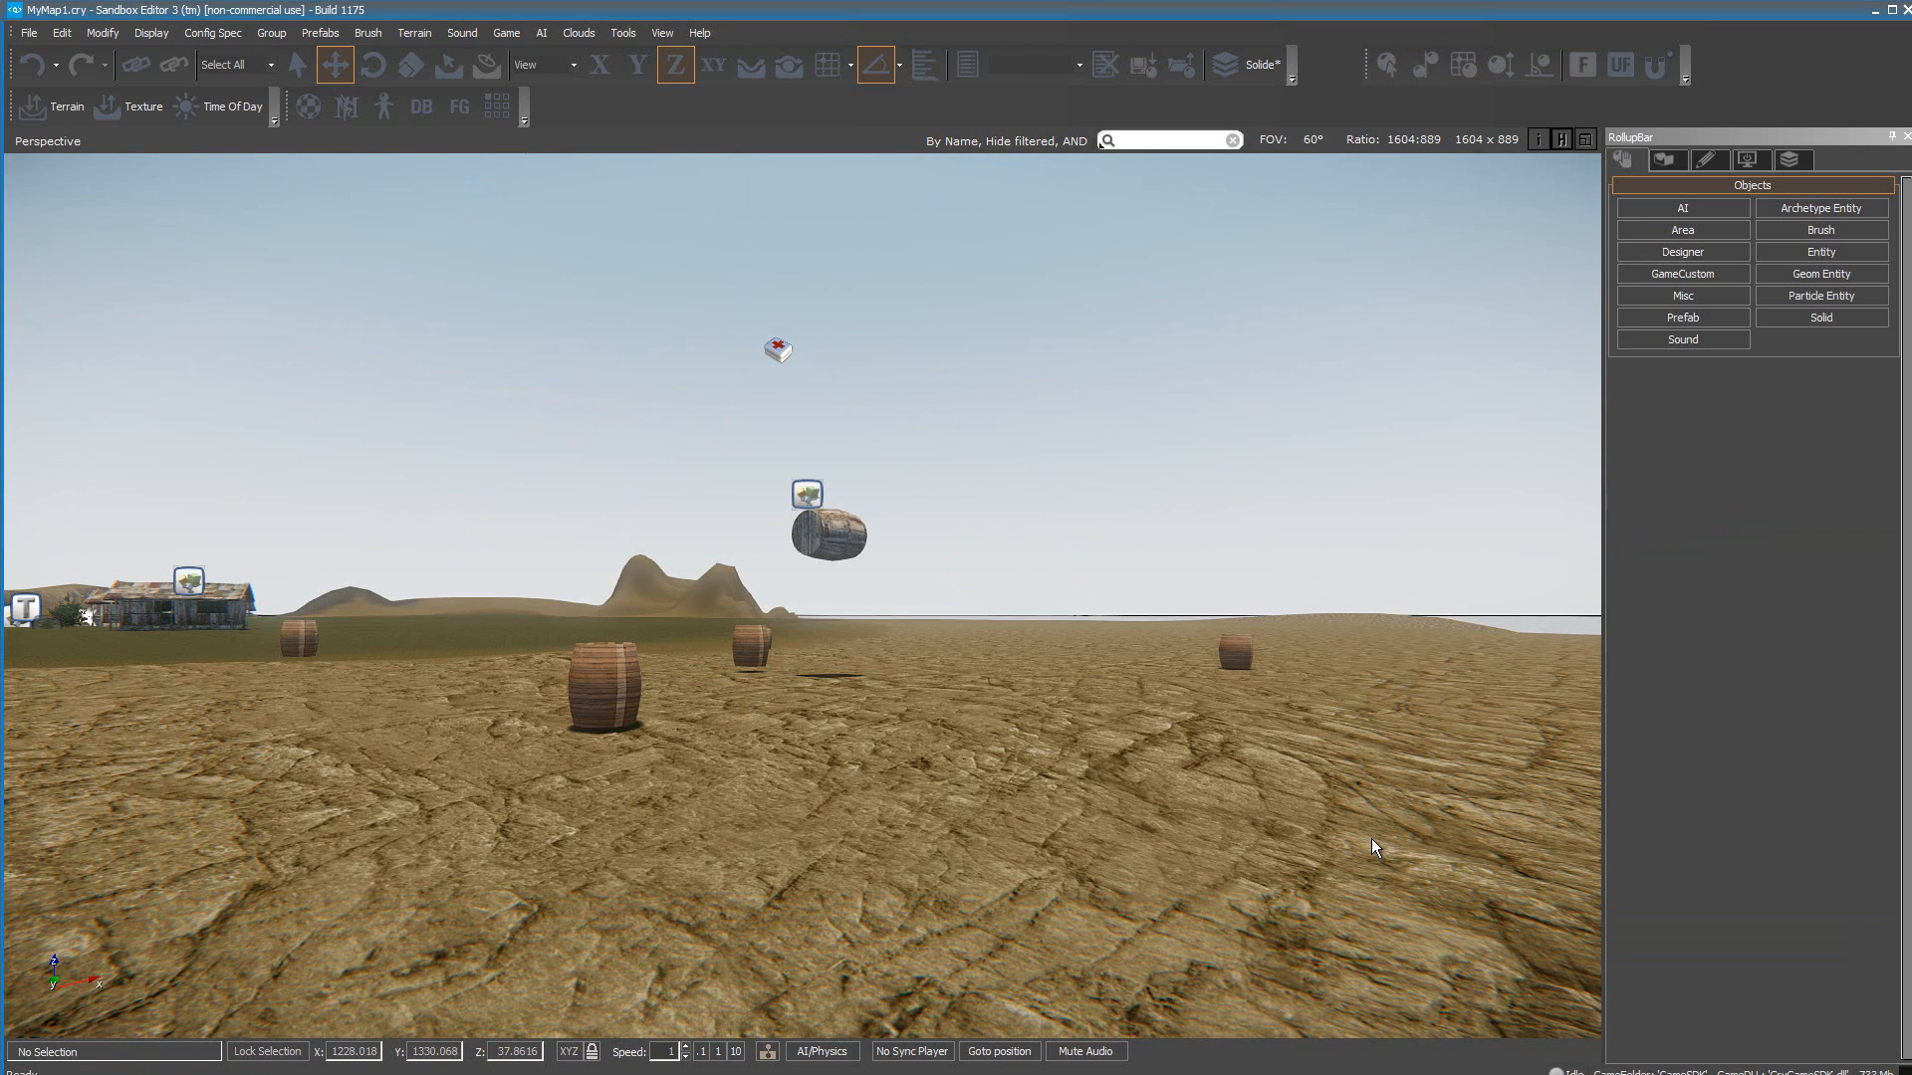
key("ctrl+g")
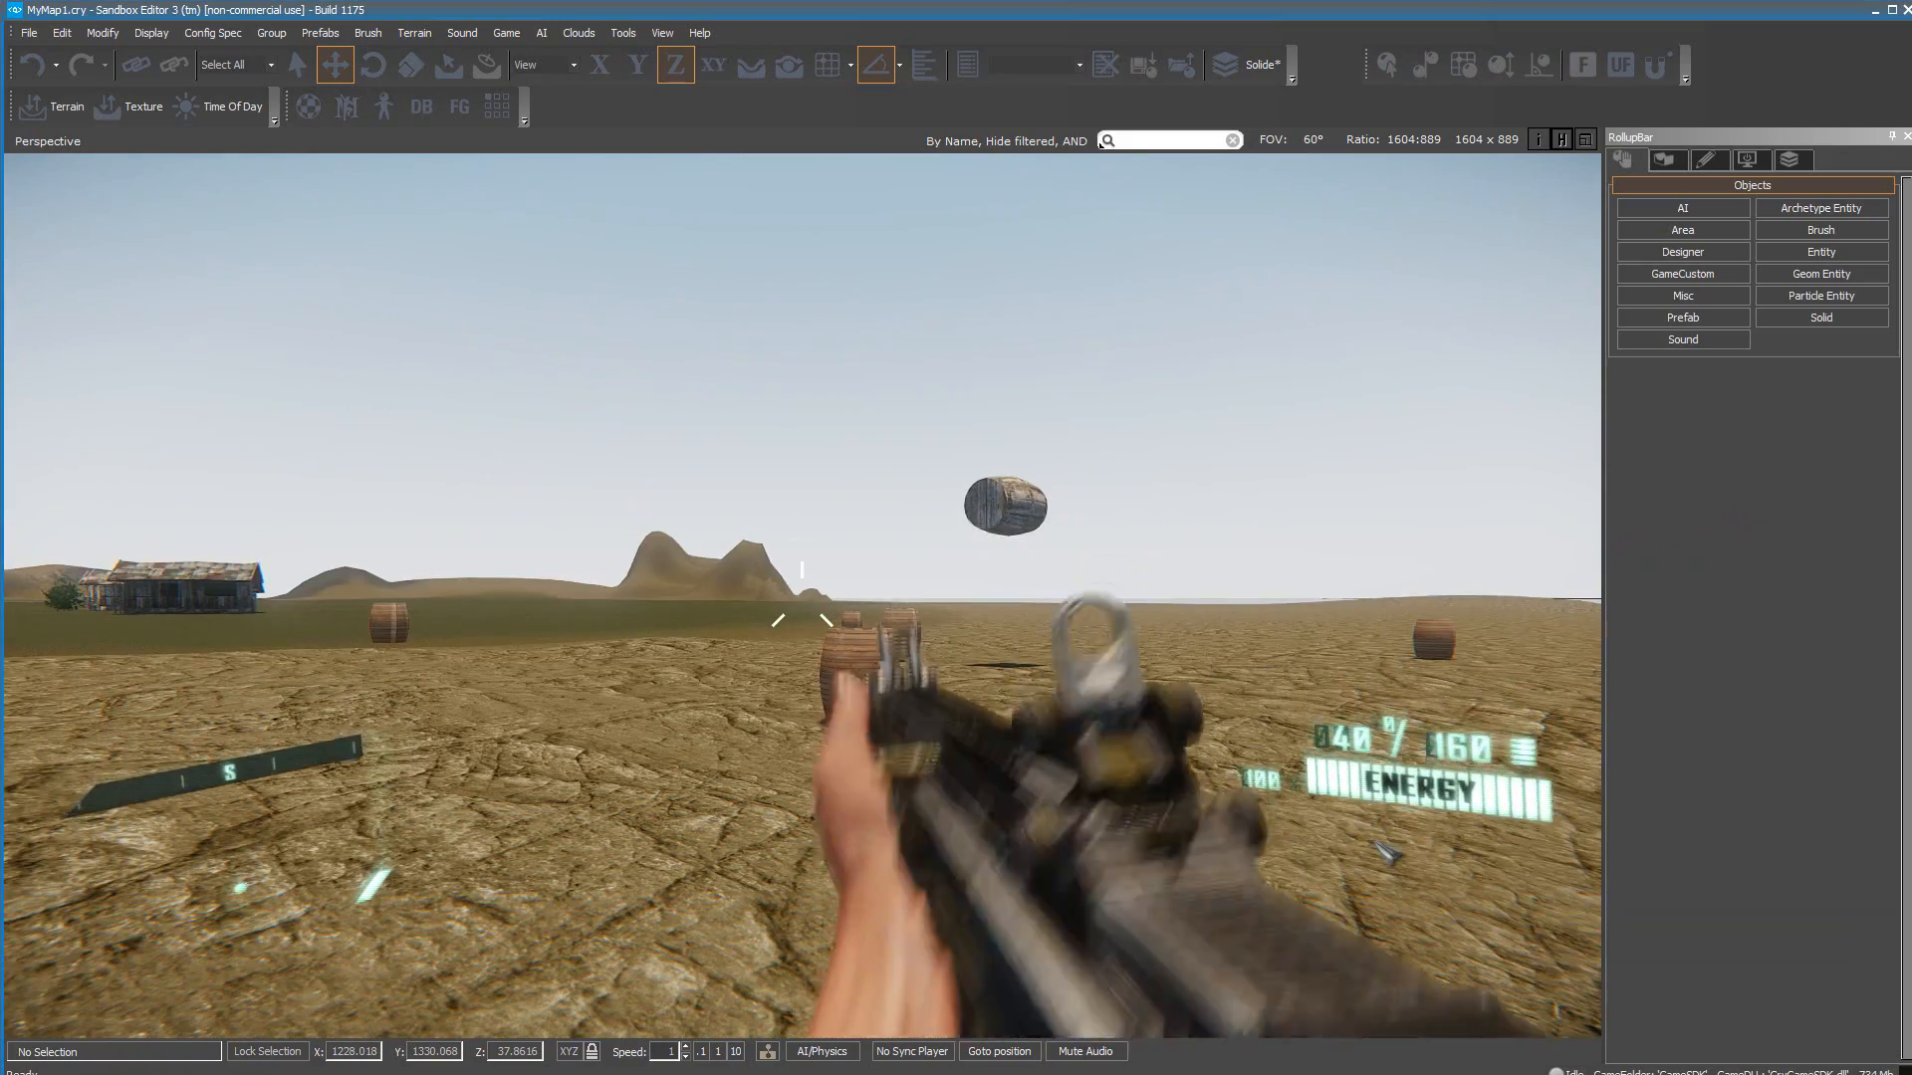
key("d")
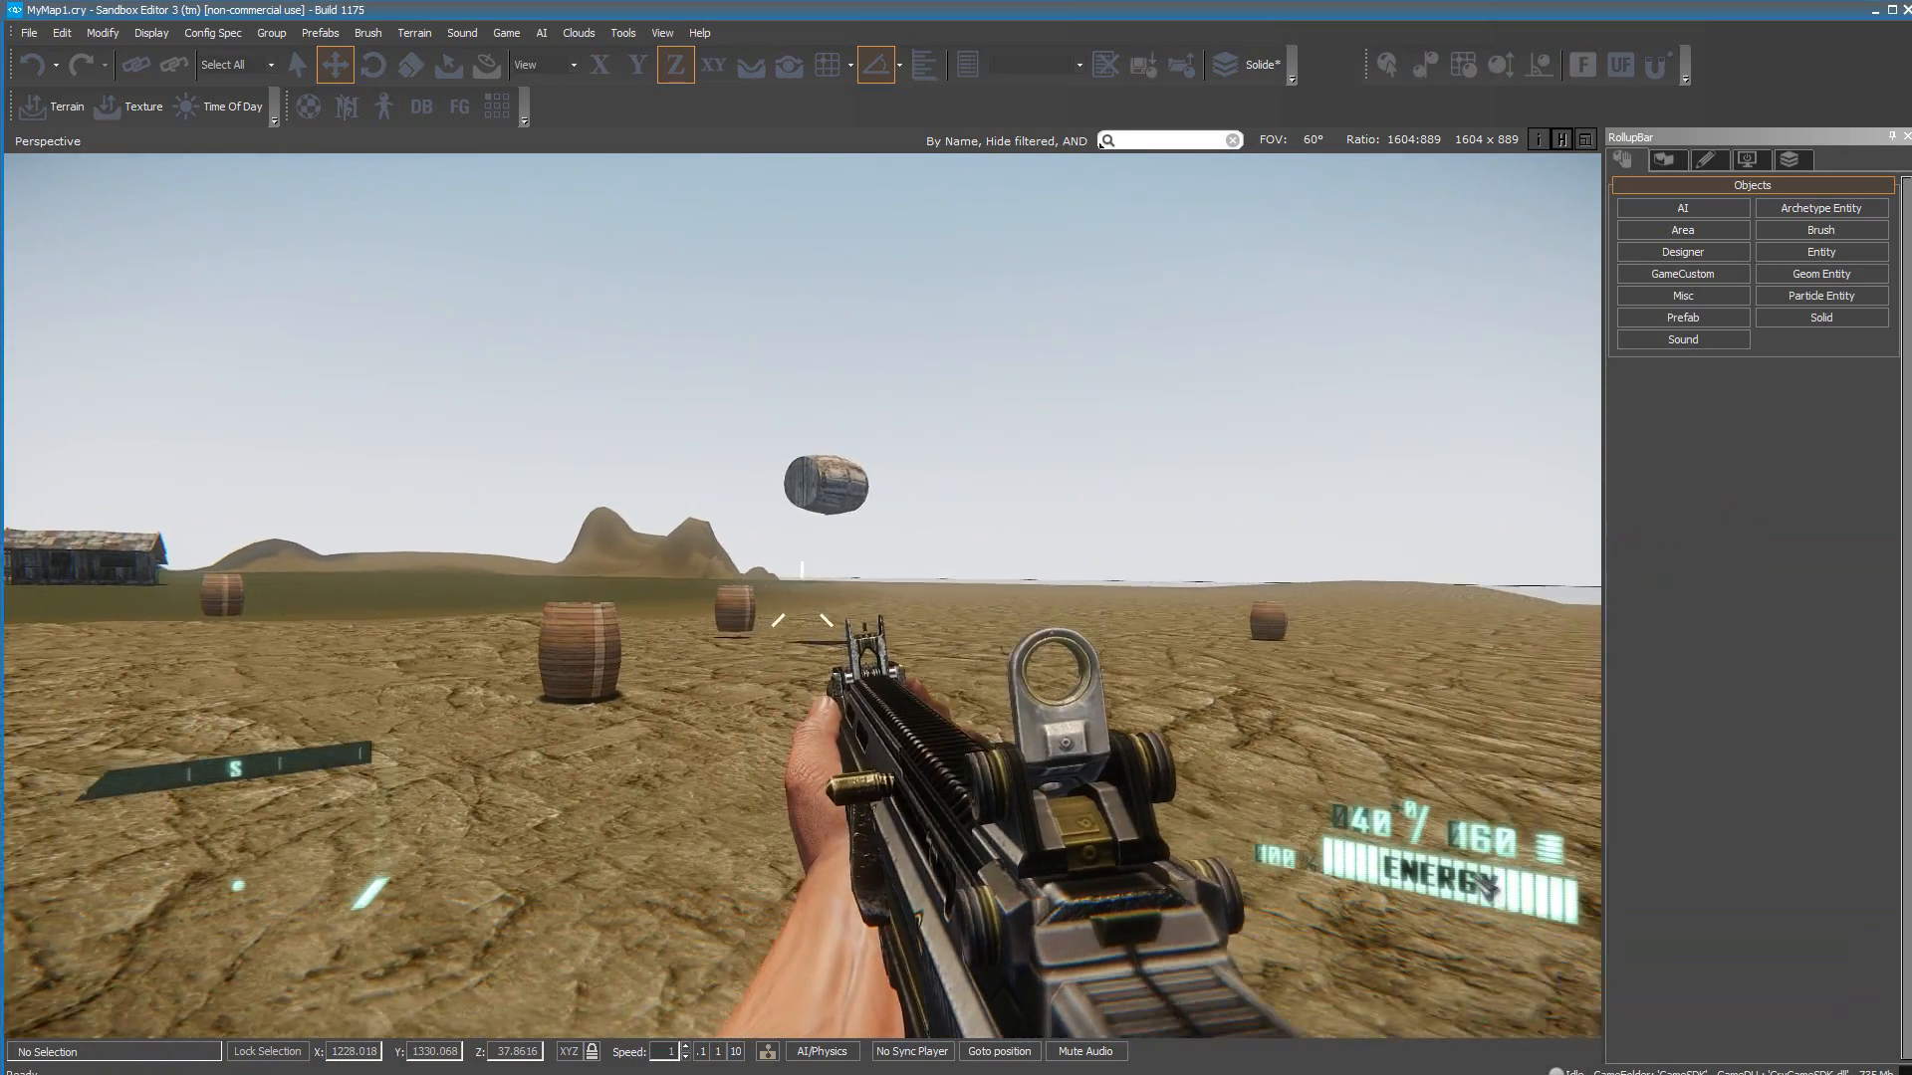
left_click(1100, 141)
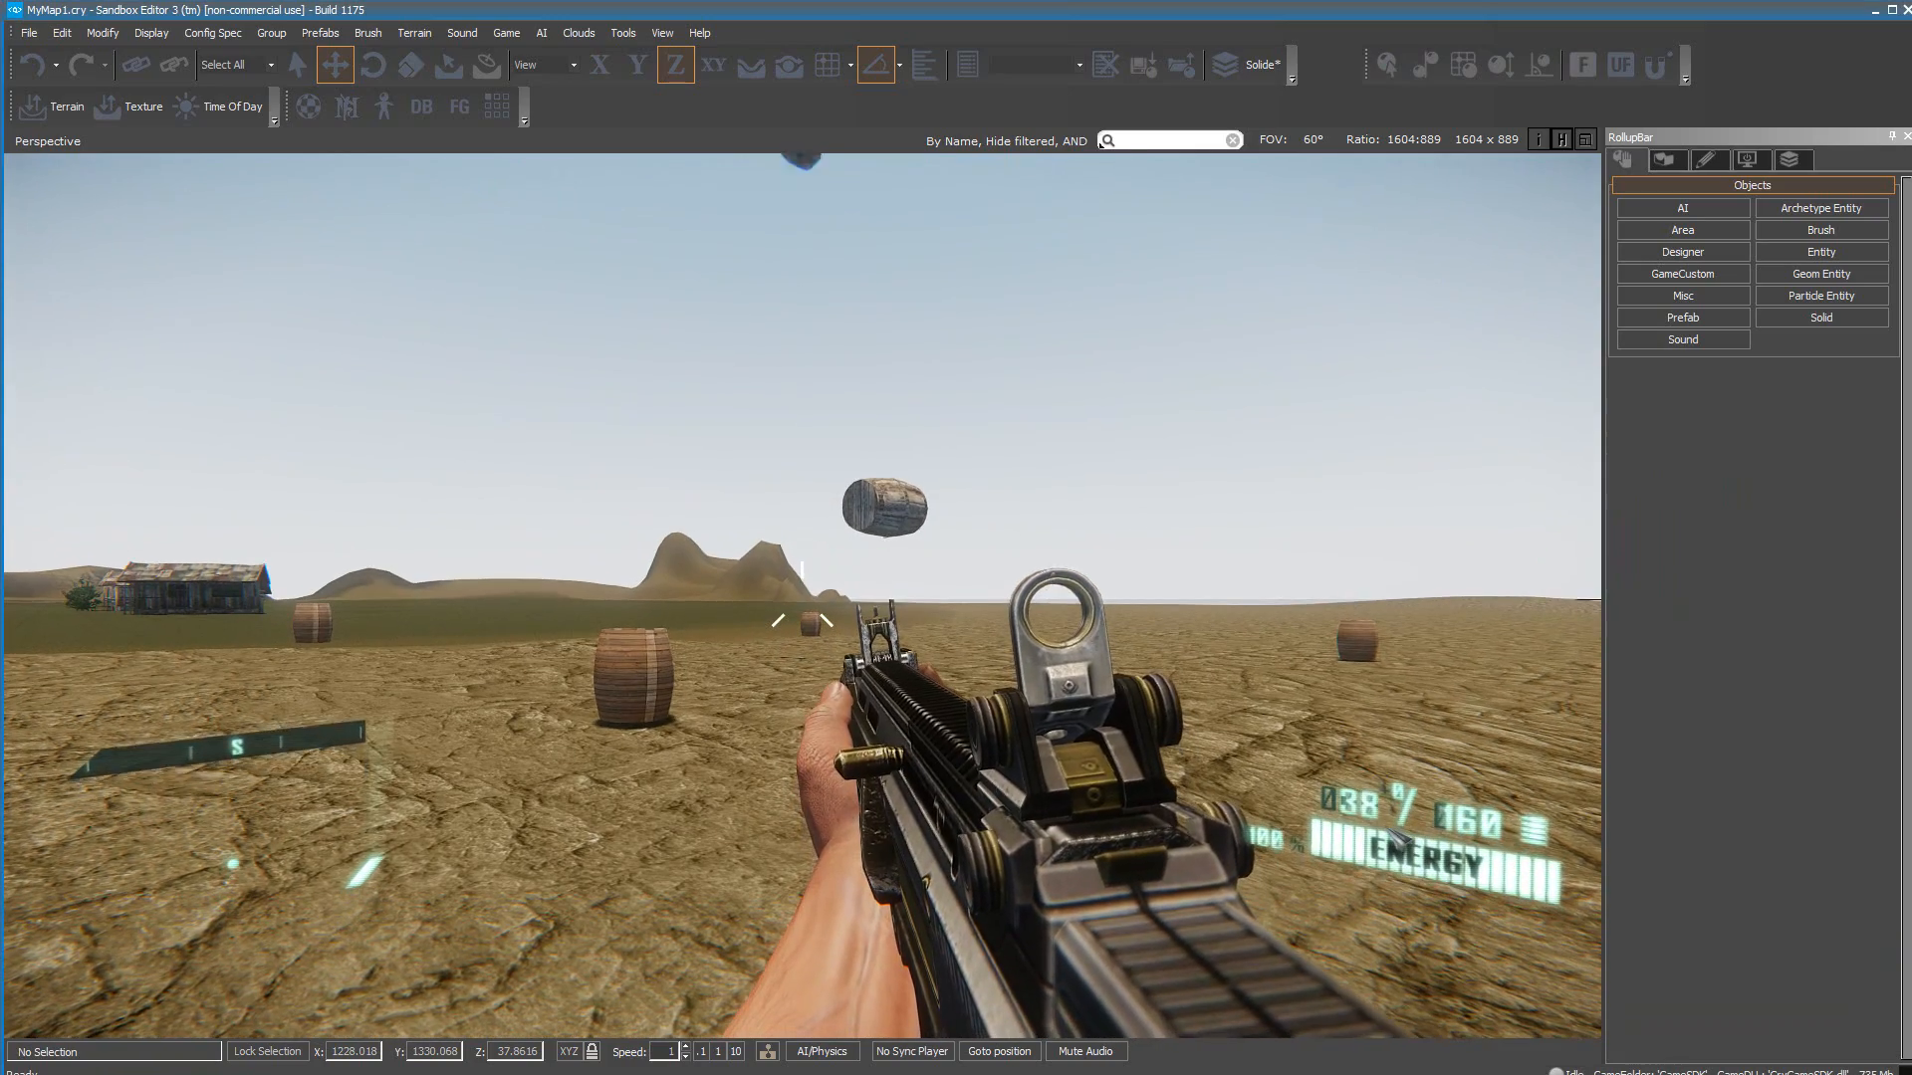
left_click(1100, 141)
left_click(1101, 141)
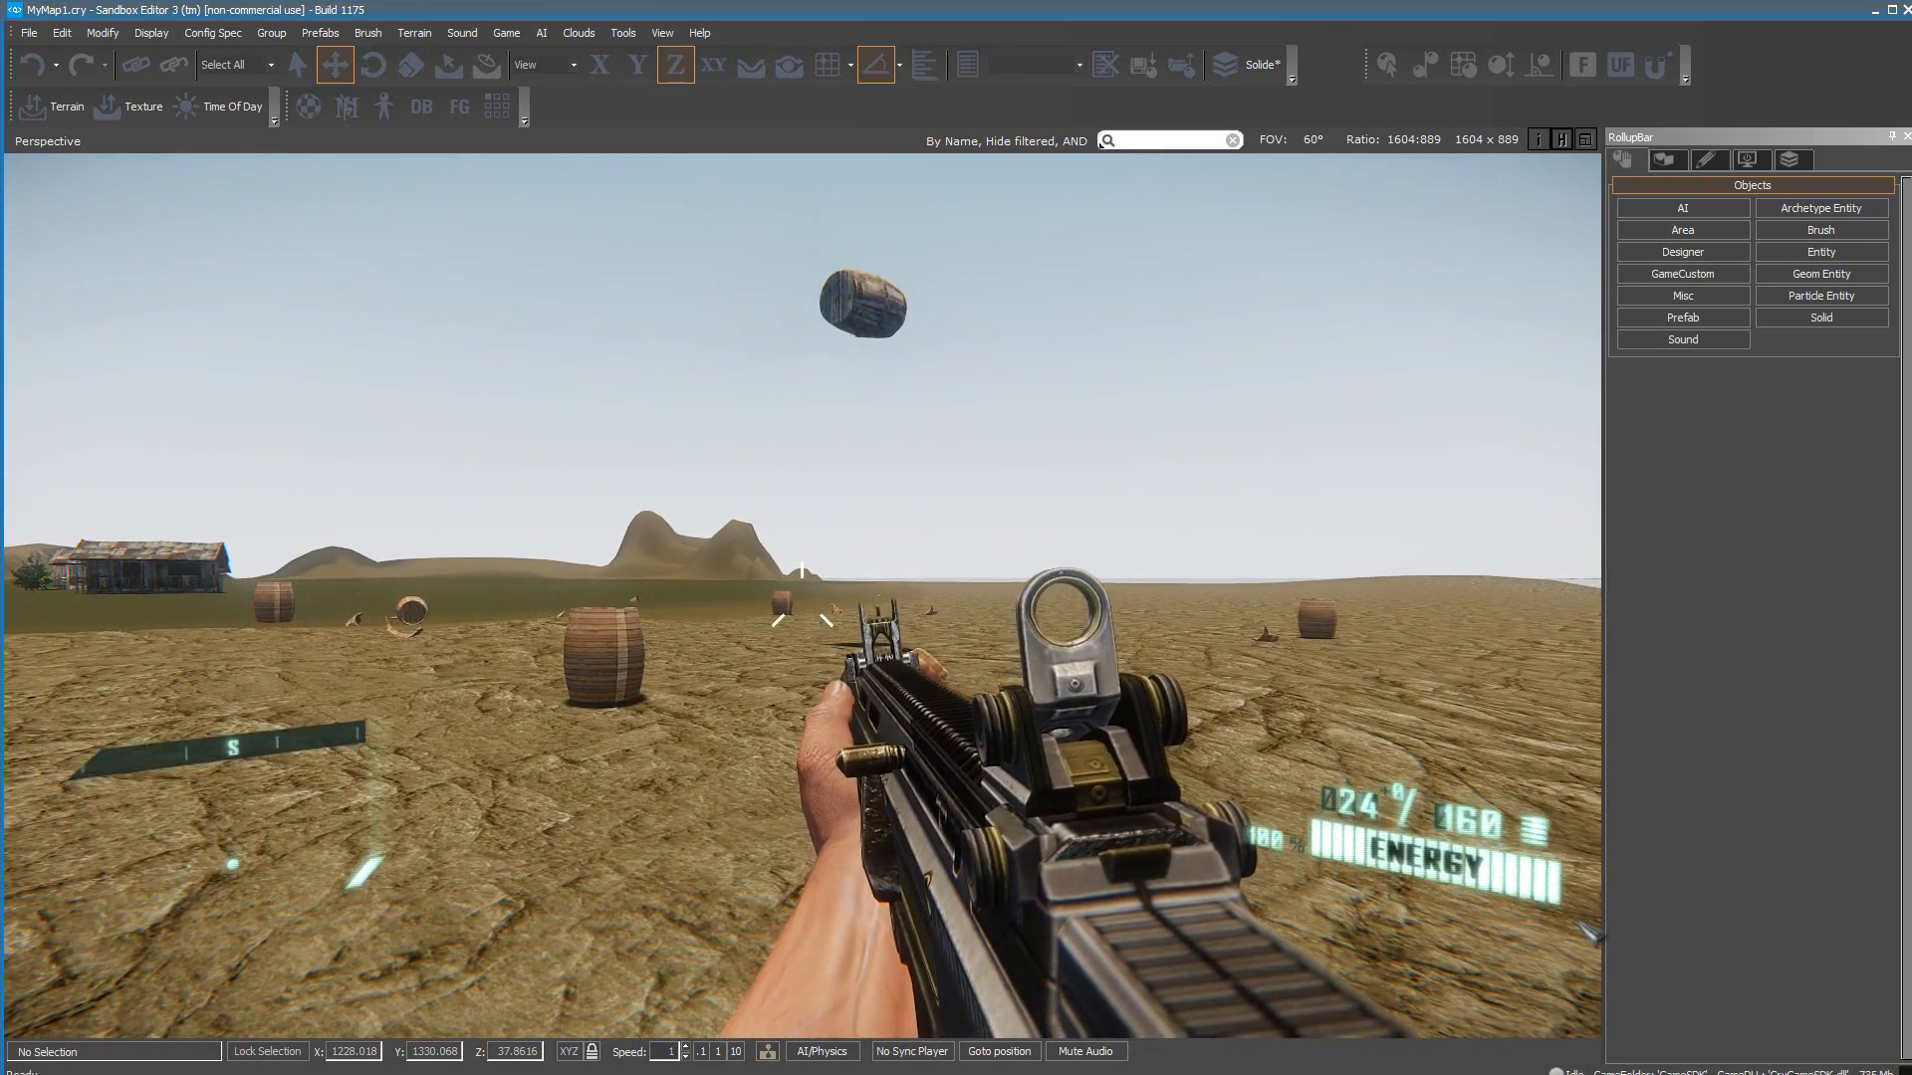
key("Escape")
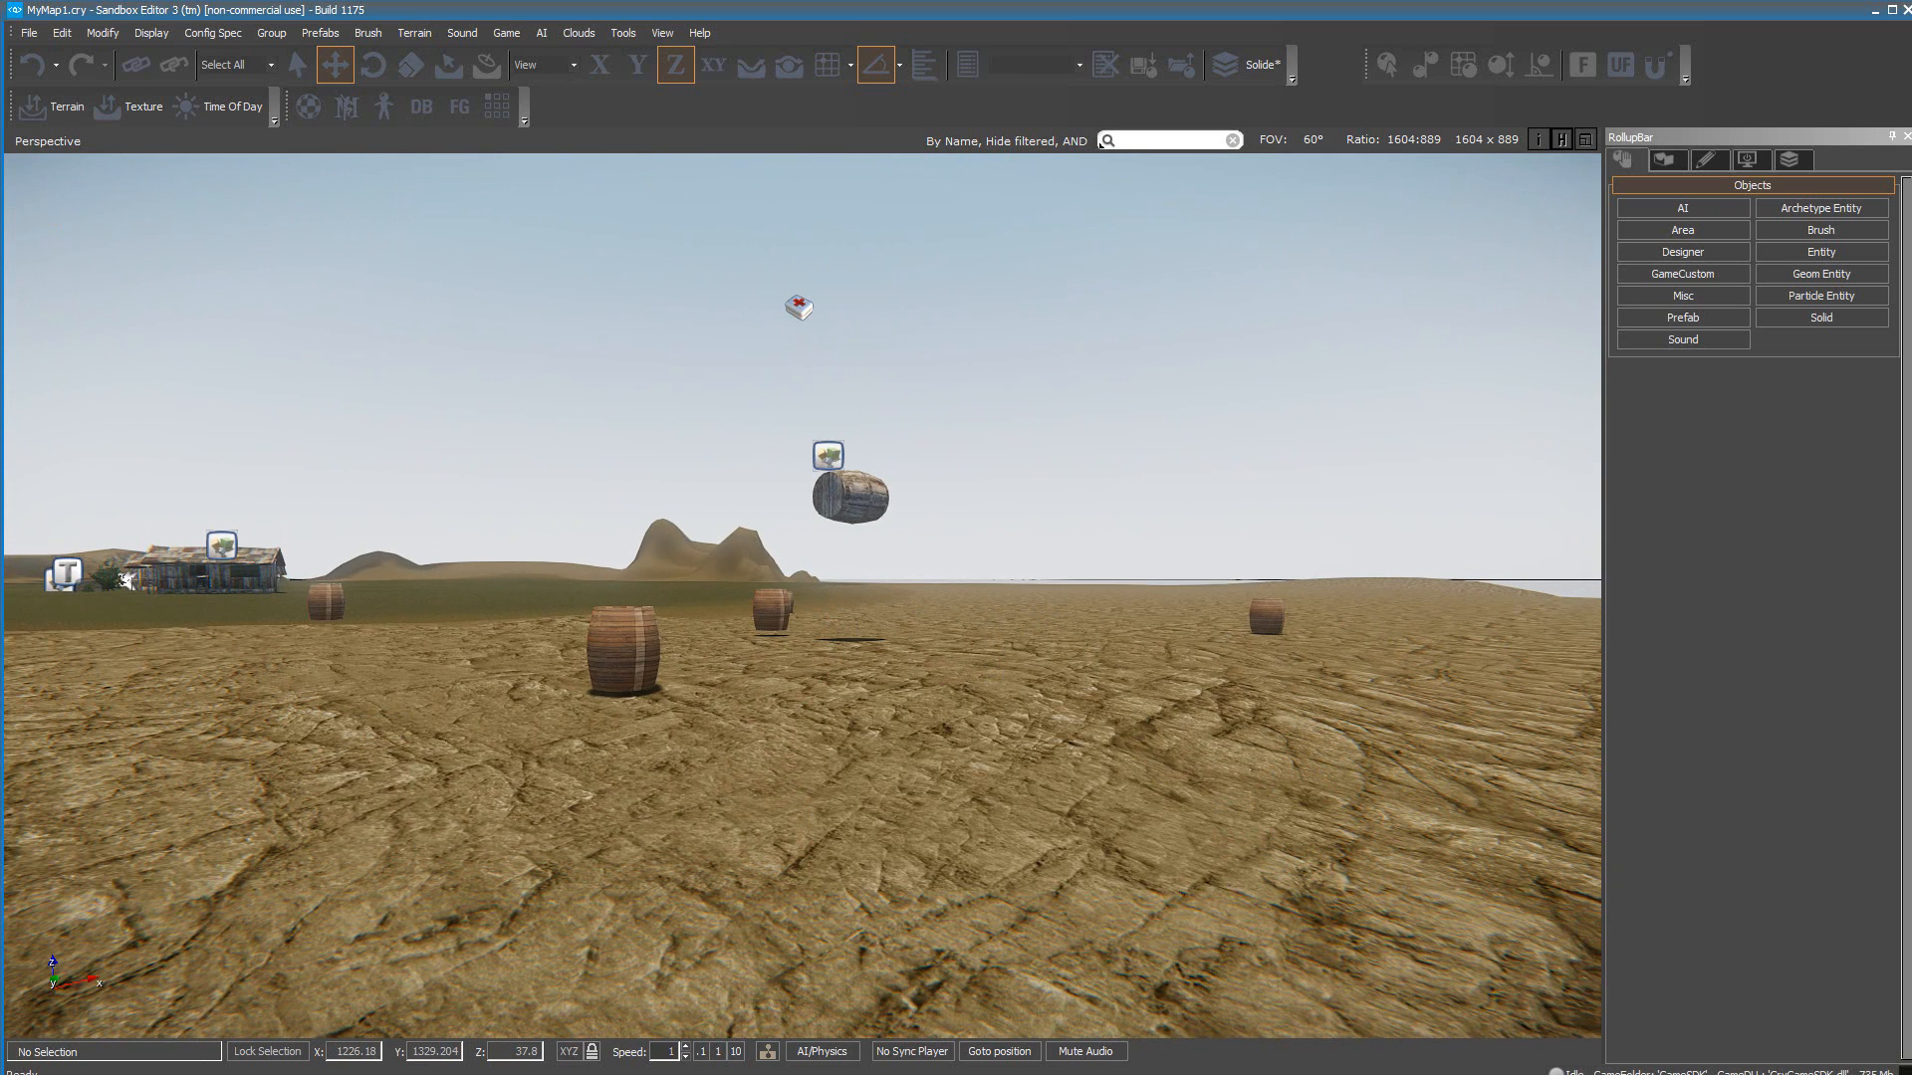
Step: Choose GravityBox from the Physics entities
left_click(1821, 252)
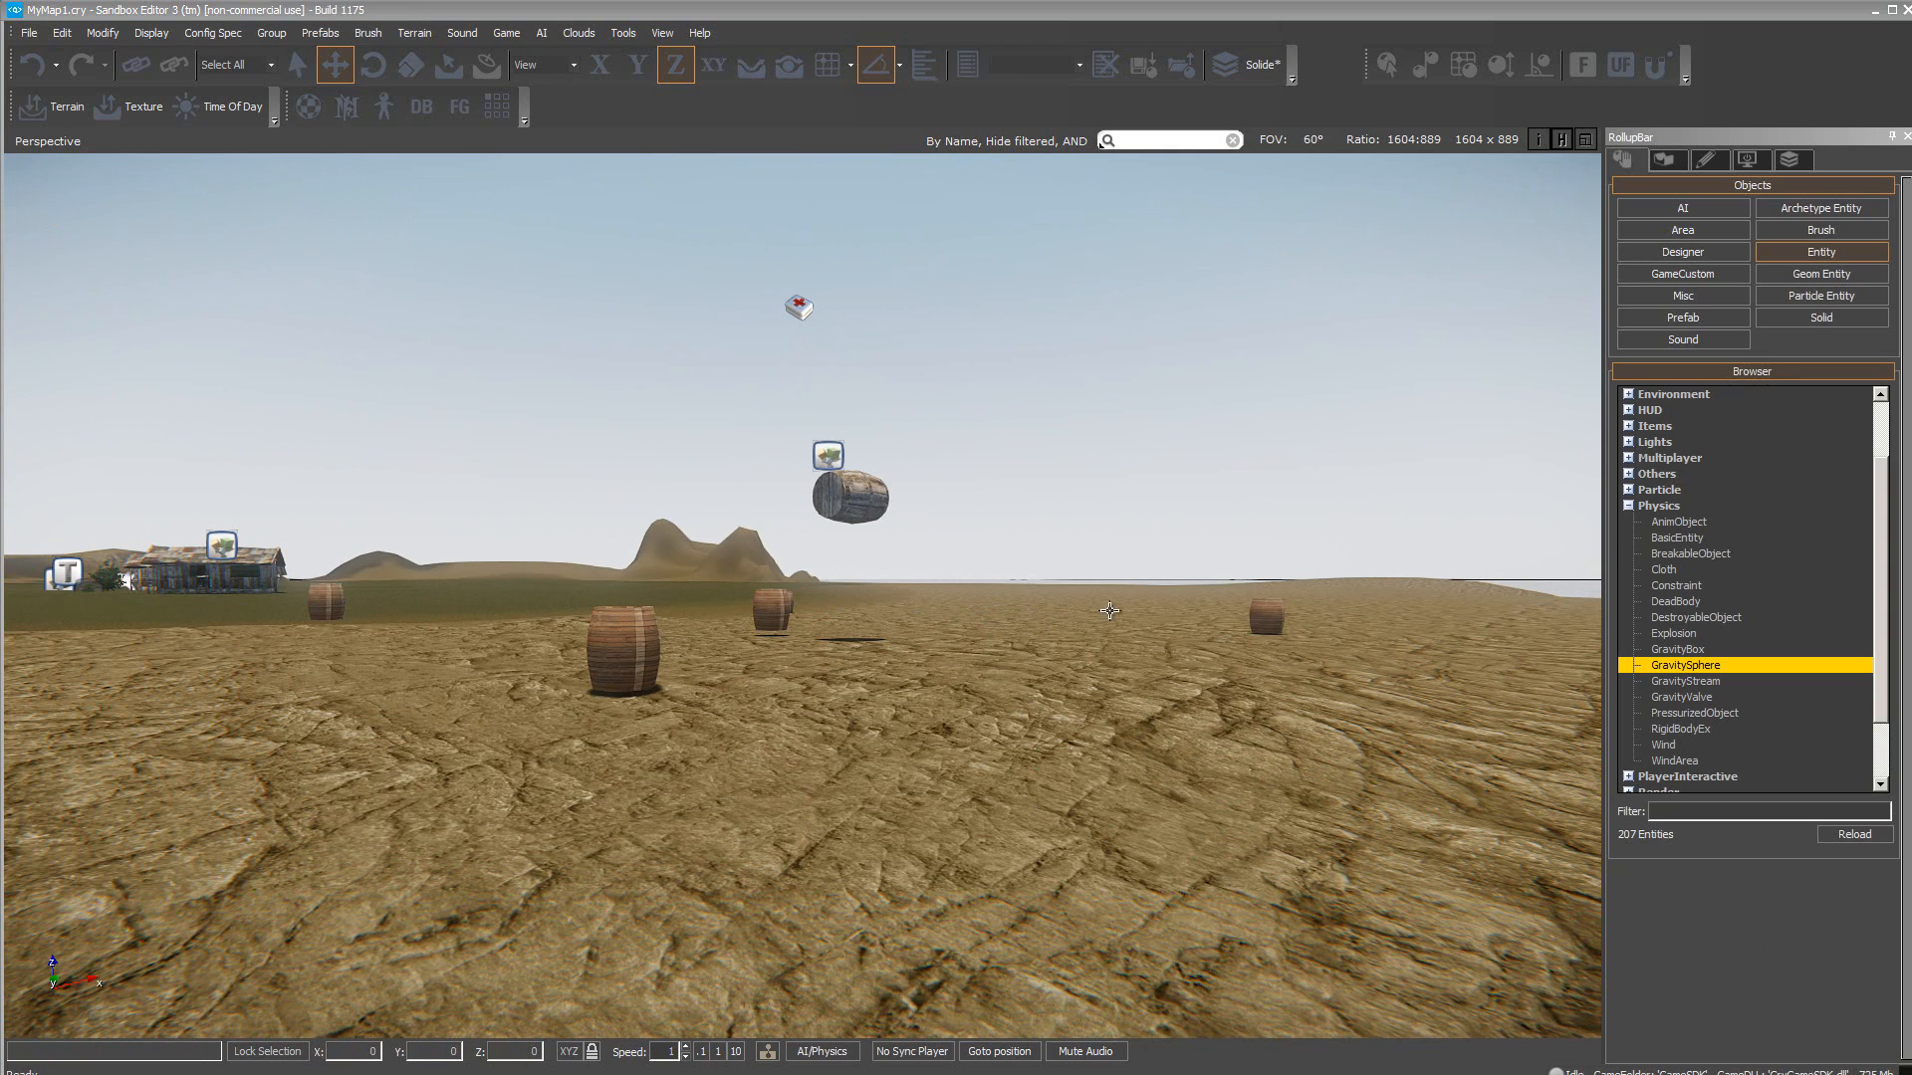
left_click(1678, 650)
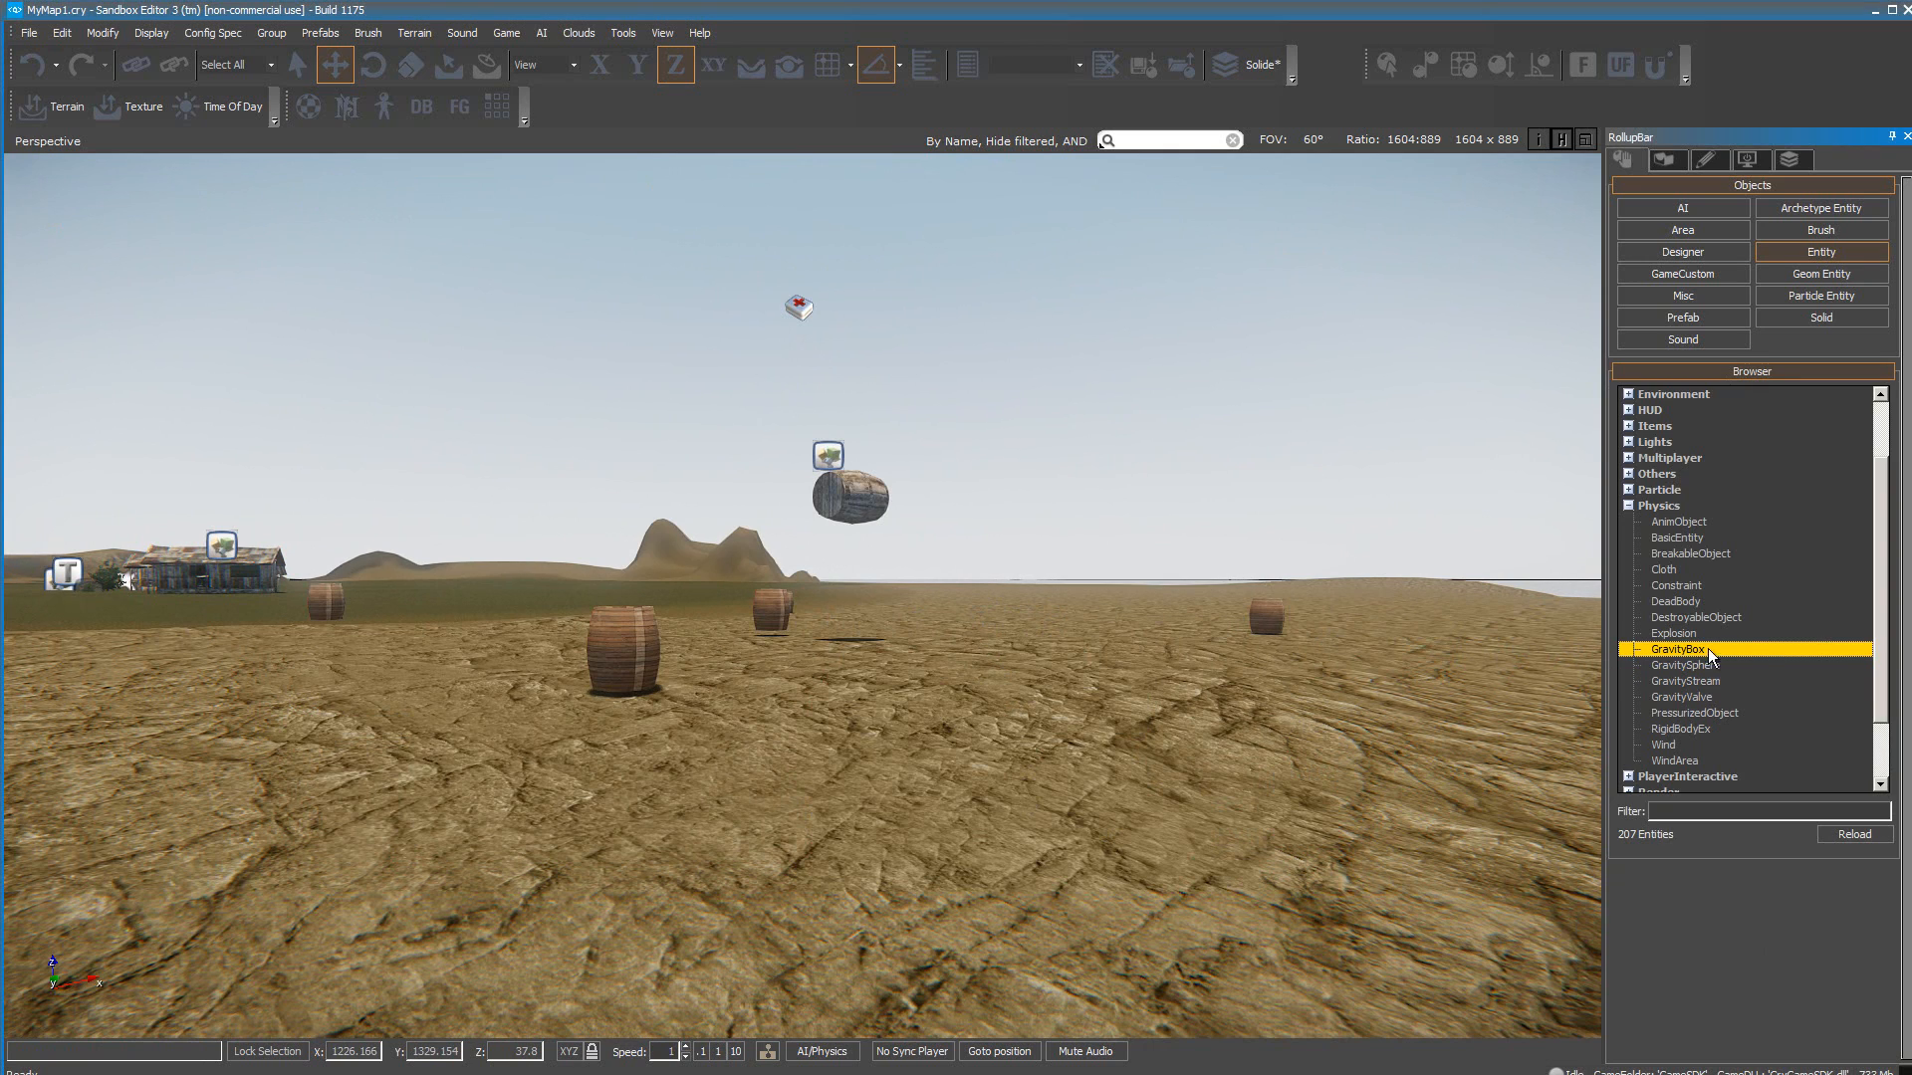